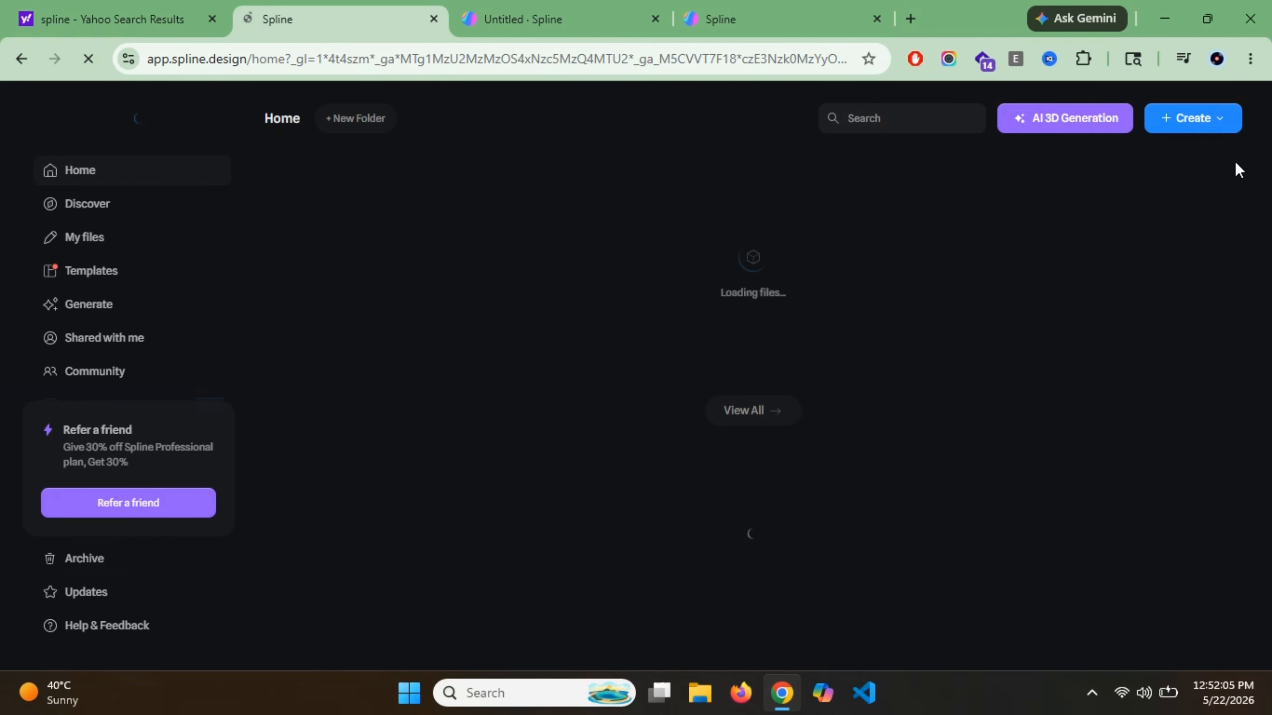
Create a new 3D file and delete its default rectangle.
left_click(1187, 119)
left_click(1080, 172)
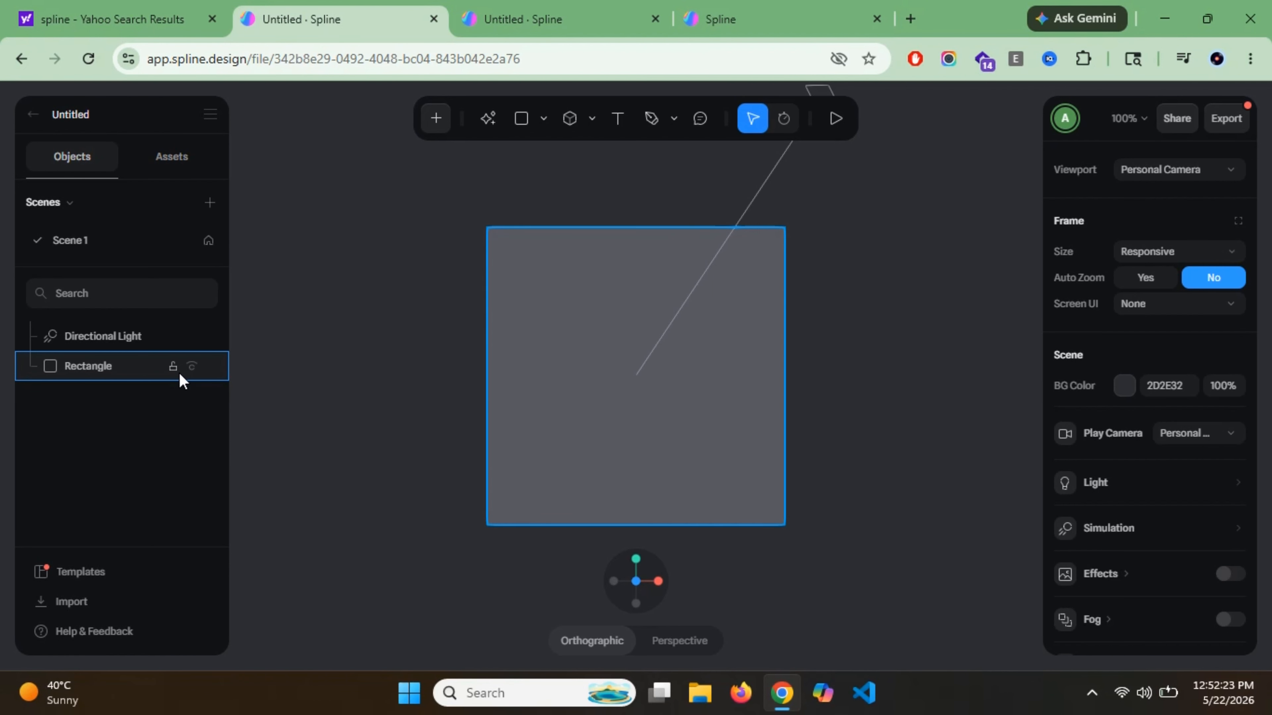
left_click(196, 368)
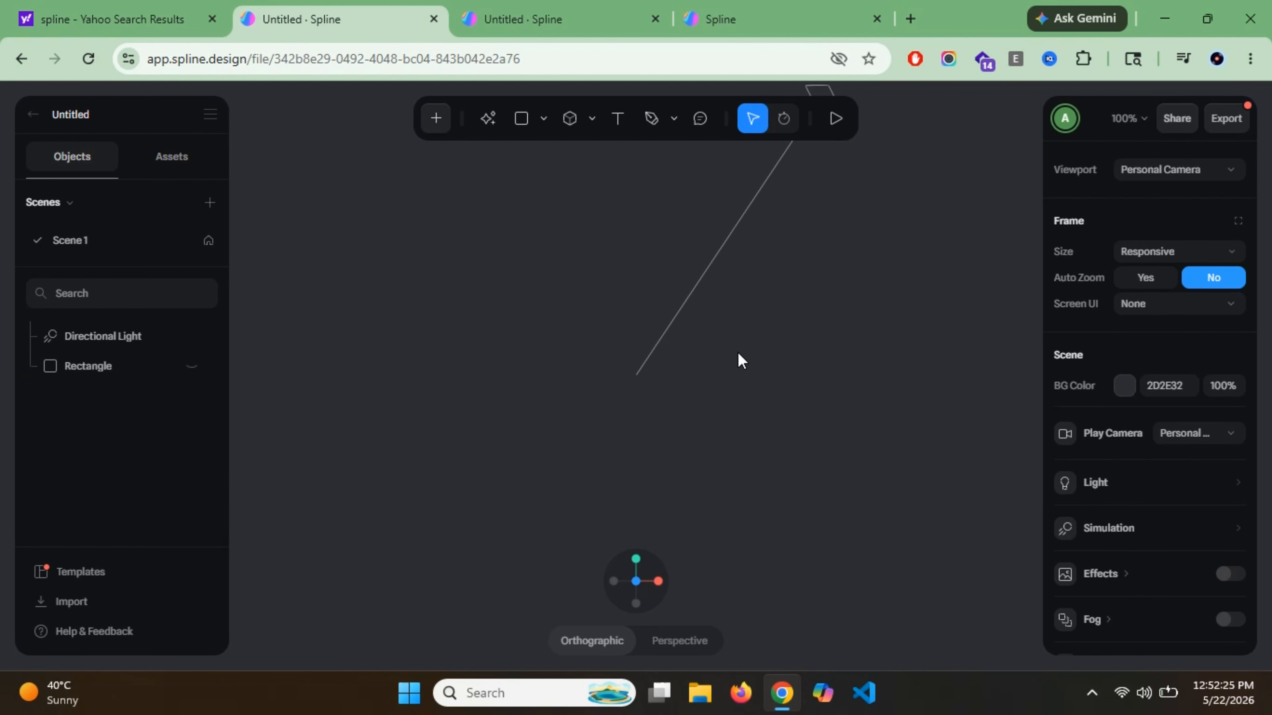
left_click(136, 366)
key("Delete")
Draw an ellipse about 256 by 183 near the centre of the scene.
left_click(544, 120)
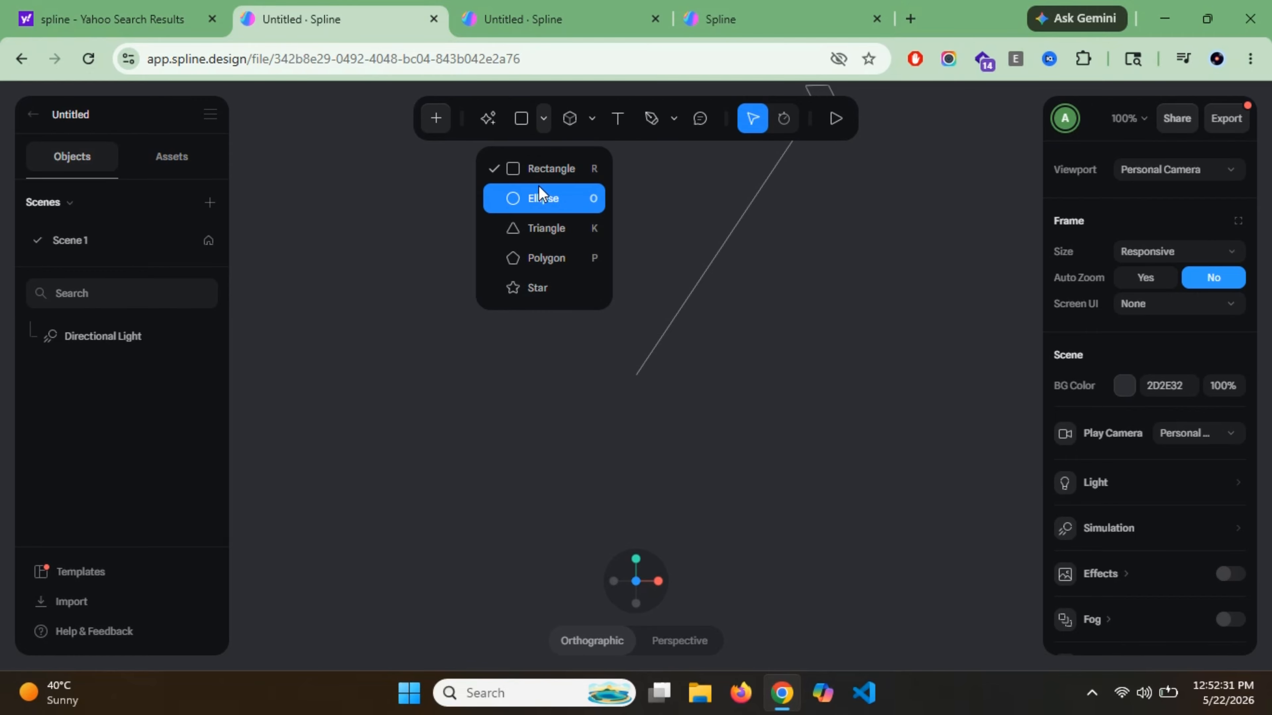
left_click(541, 197)
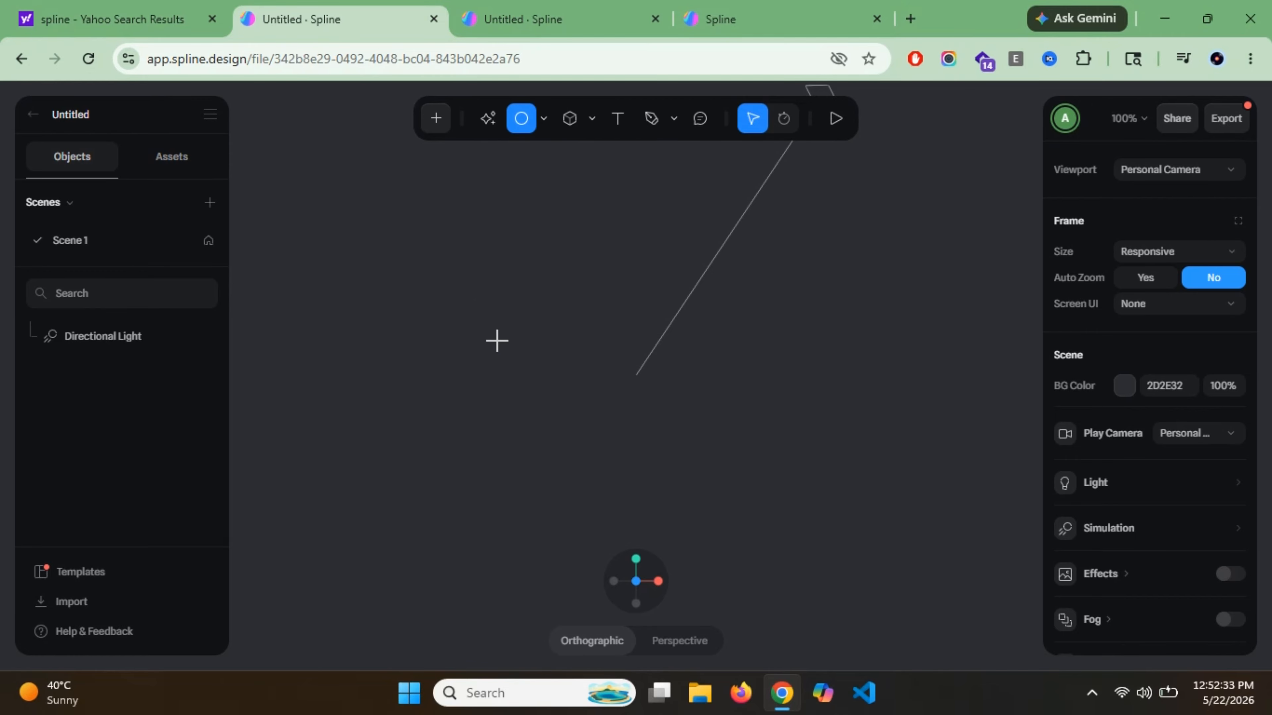
left_click_drag(494, 317, 733, 485)
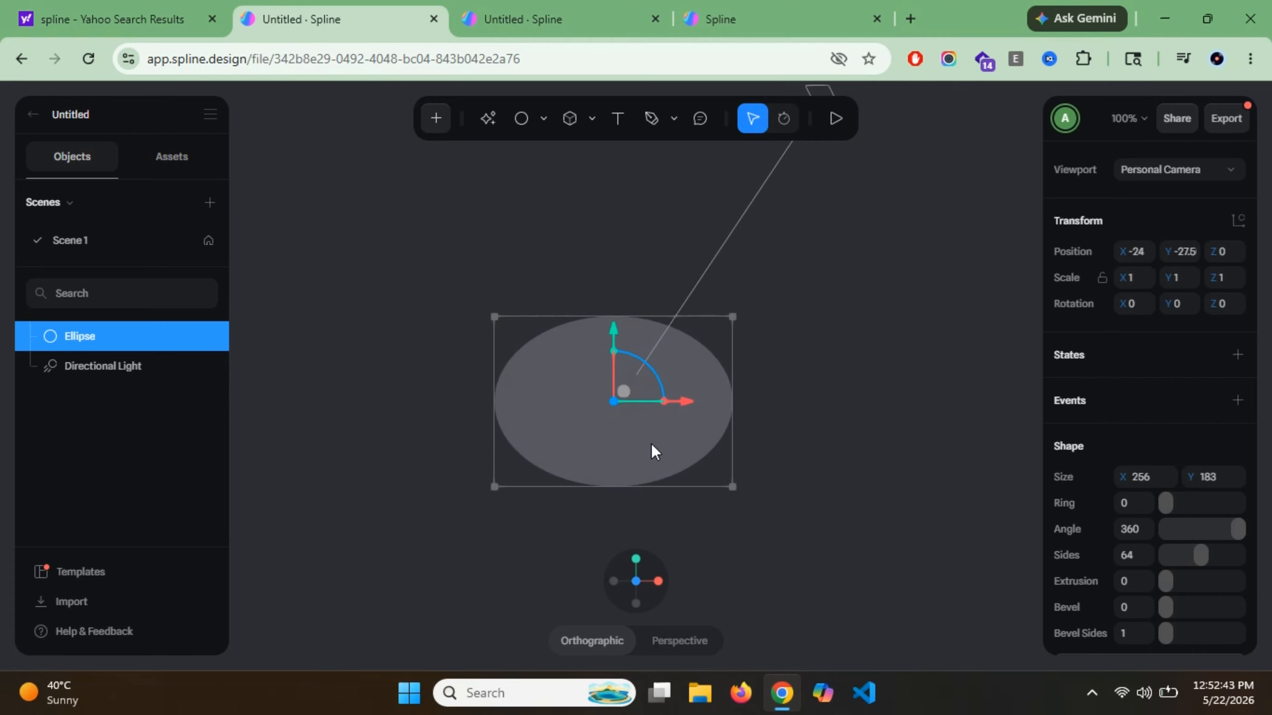
Reset the ellipse's position to the scene origin.
left_click_drag(652, 445, 671, 347)
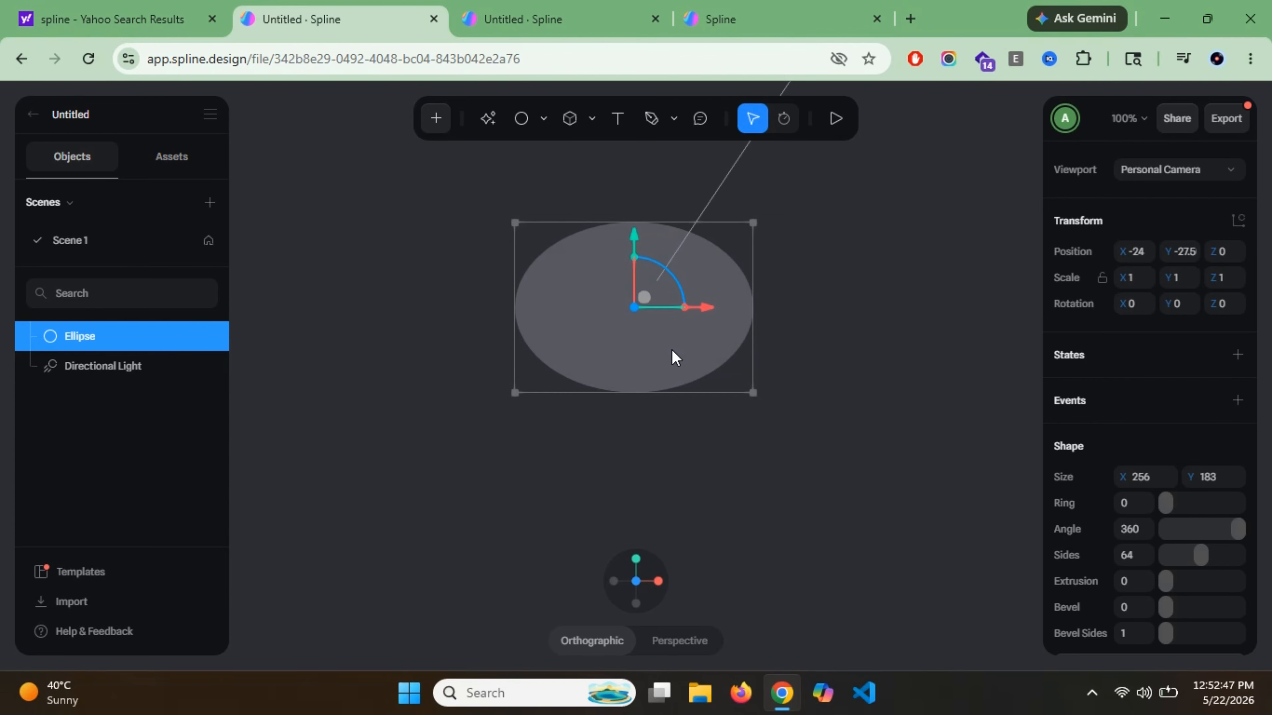
right_click(672, 354)
scroll(690, 415, "down", 5)
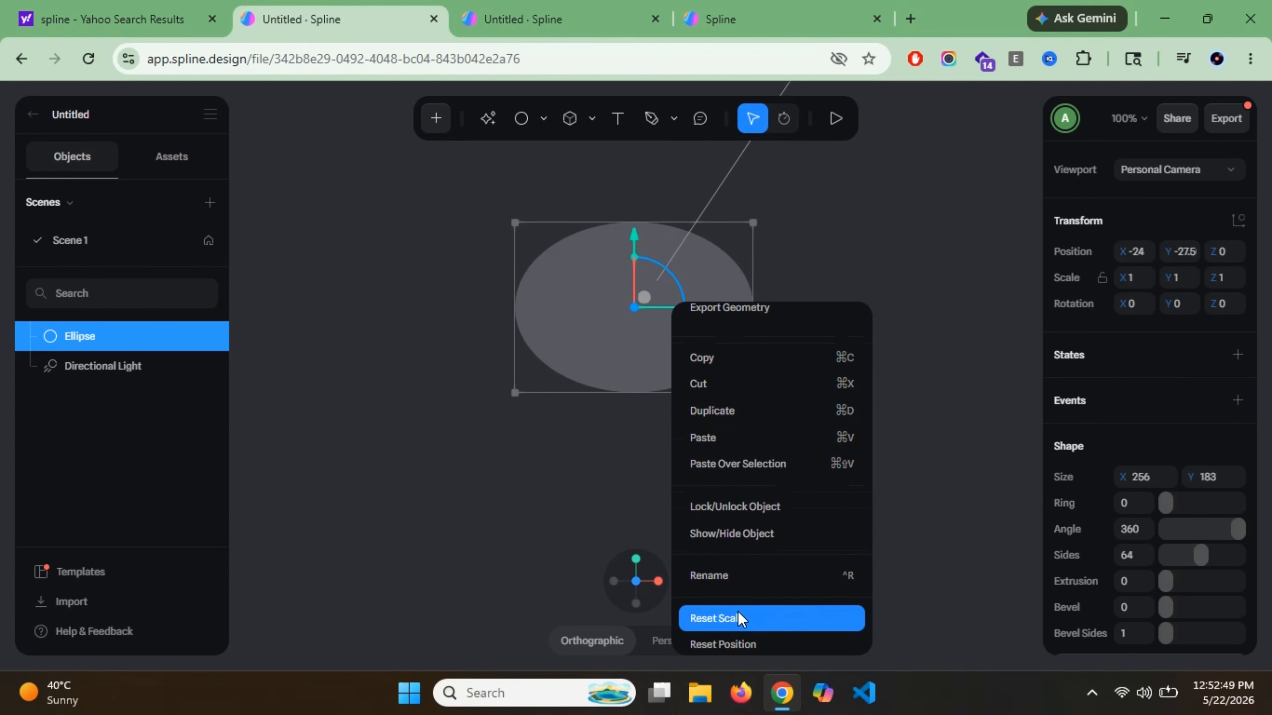
scroll(735, 611, "down", 2)
left_click(740, 557)
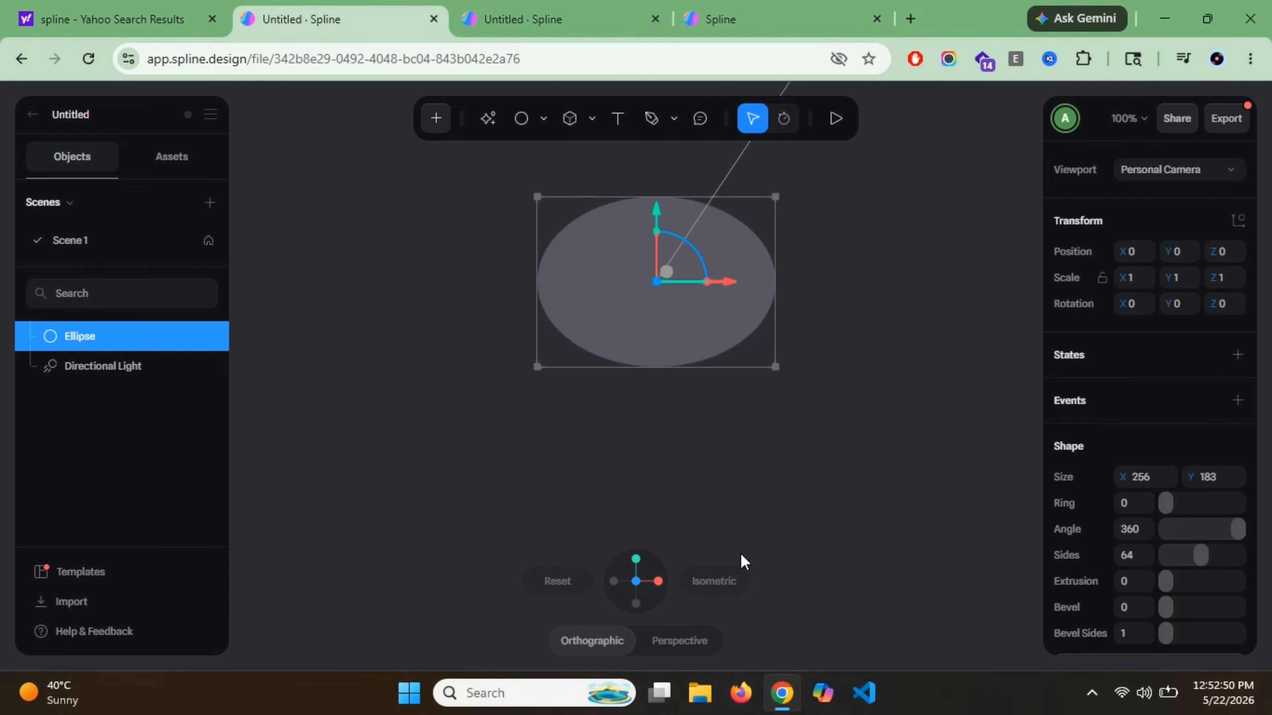
Open the ellipse's path for editing and add two points along its lower-left edge with the Pen tool.
double_click(659, 330)
scroll(658, 331, "up", 5)
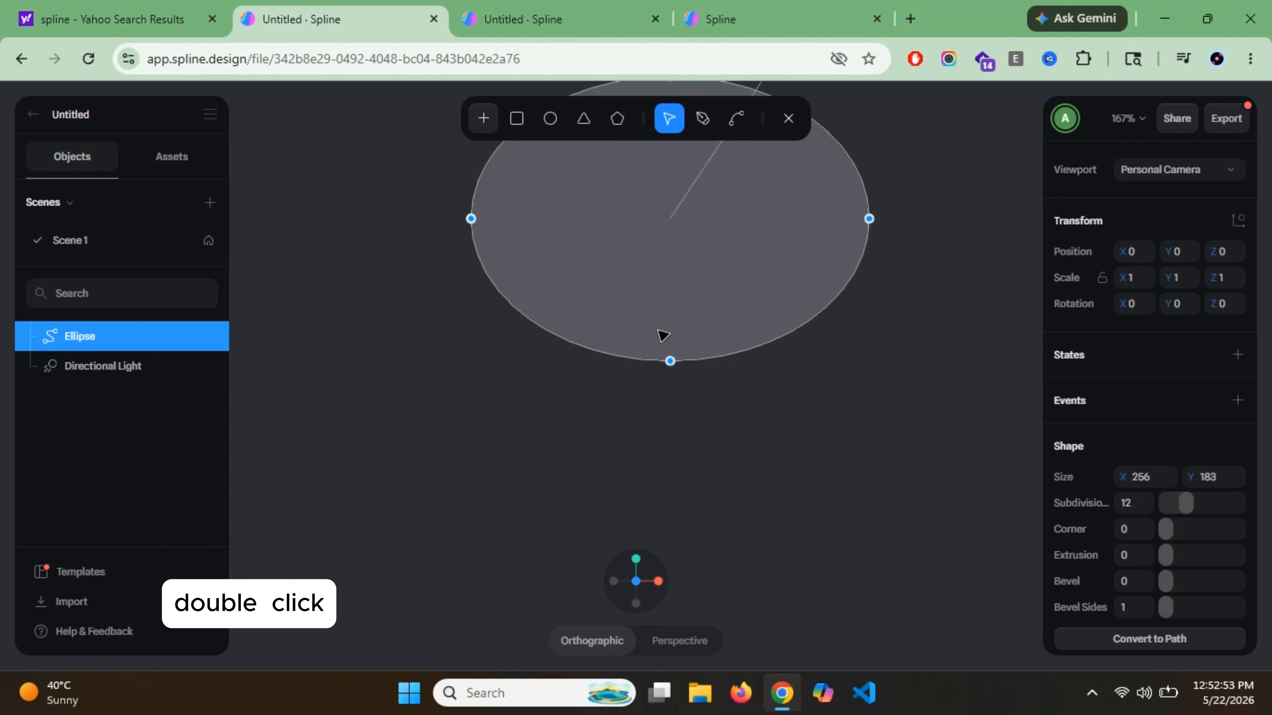
scroll(658, 338, "up", 3)
scroll(655, 339, "up", 1)
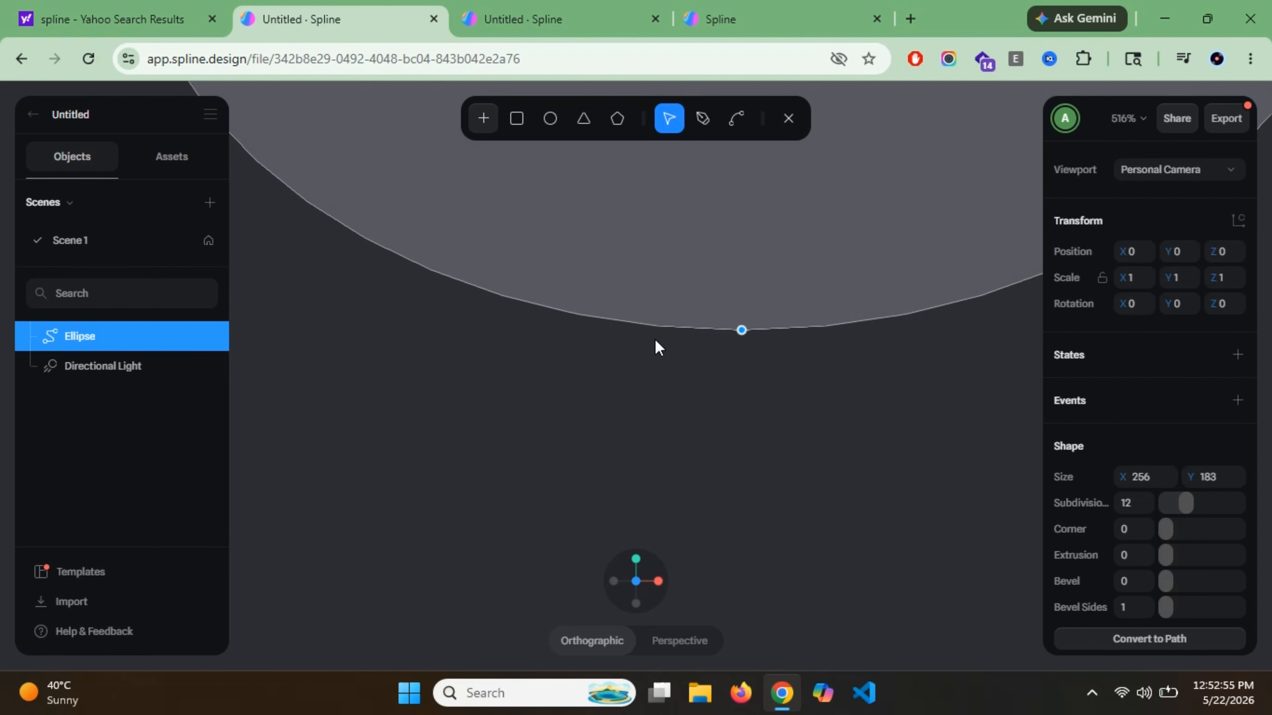
left_click(702, 119)
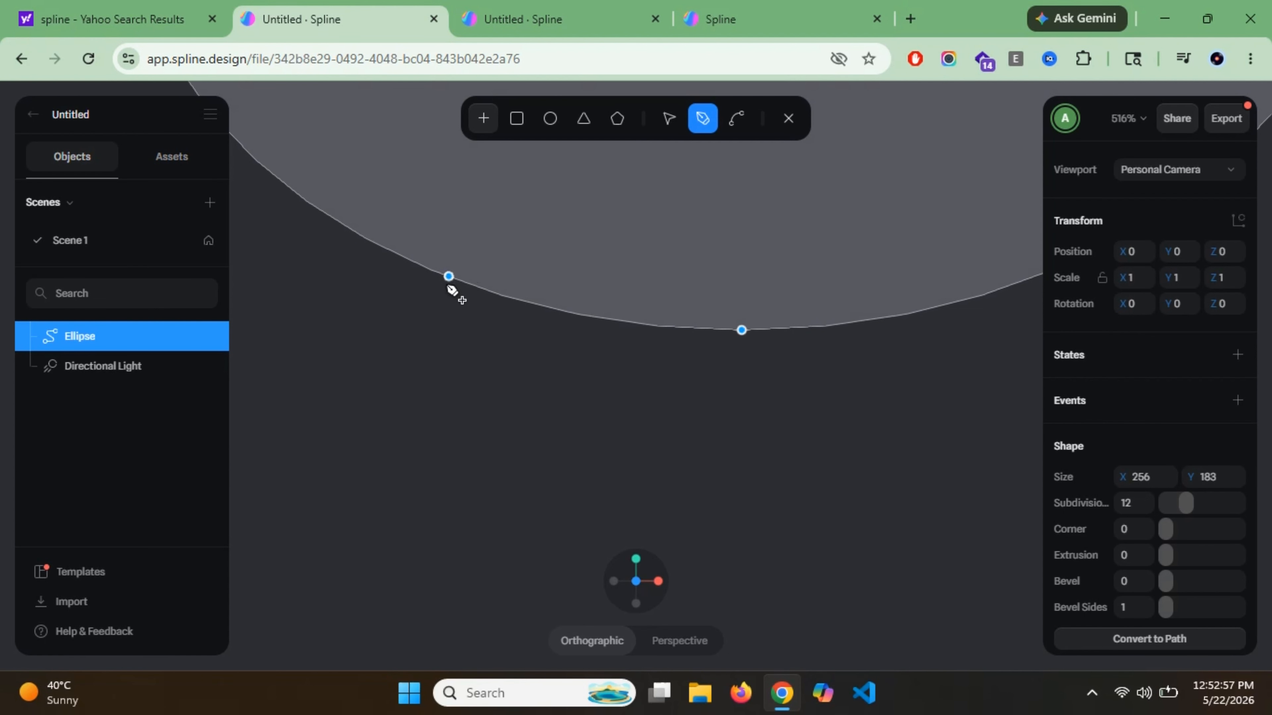
left_click(423, 267)
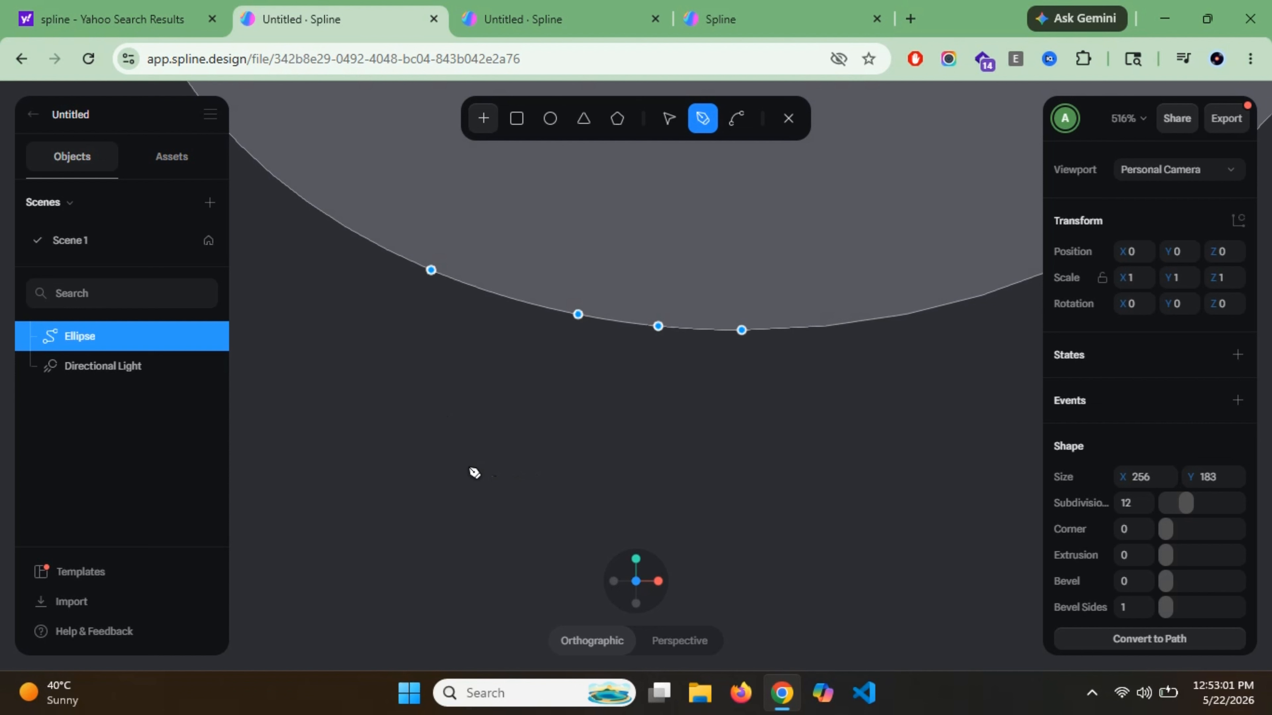
left_click(578, 323)
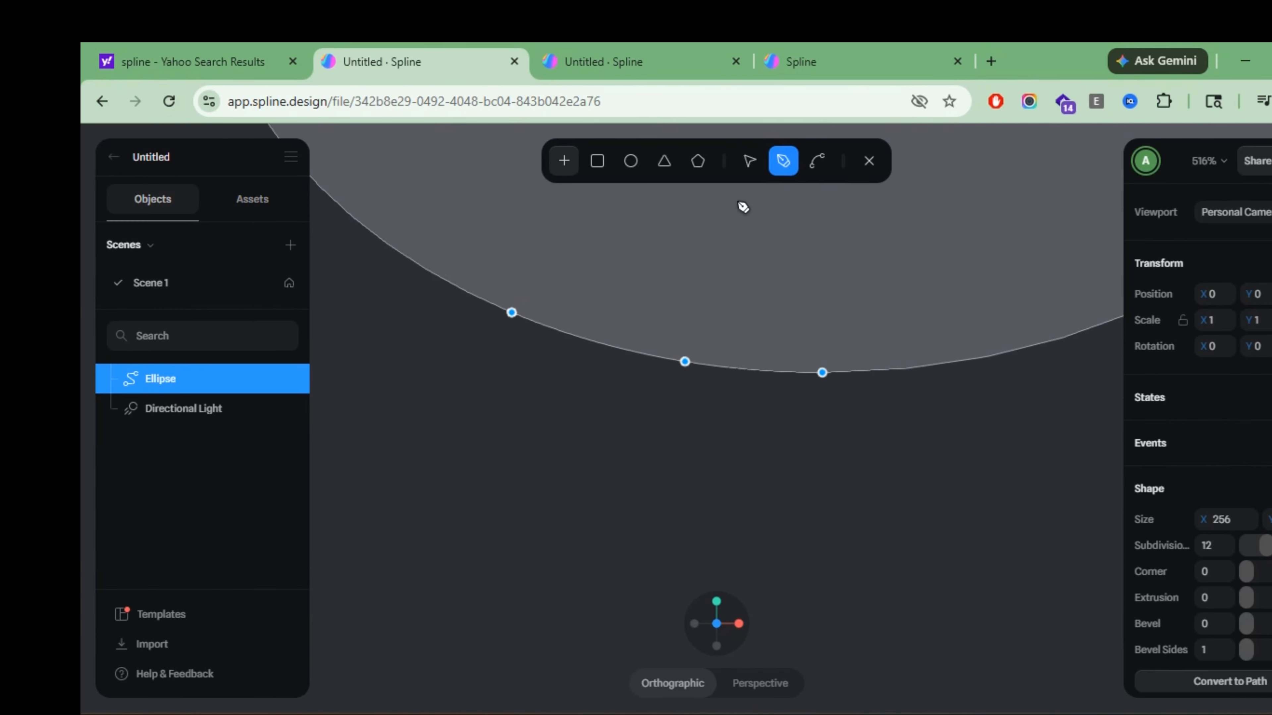
Pull the new point nearest the bottom down-left into a tail, and curve the tail's left edge inward using an added middle point.
left_click(669, 118)
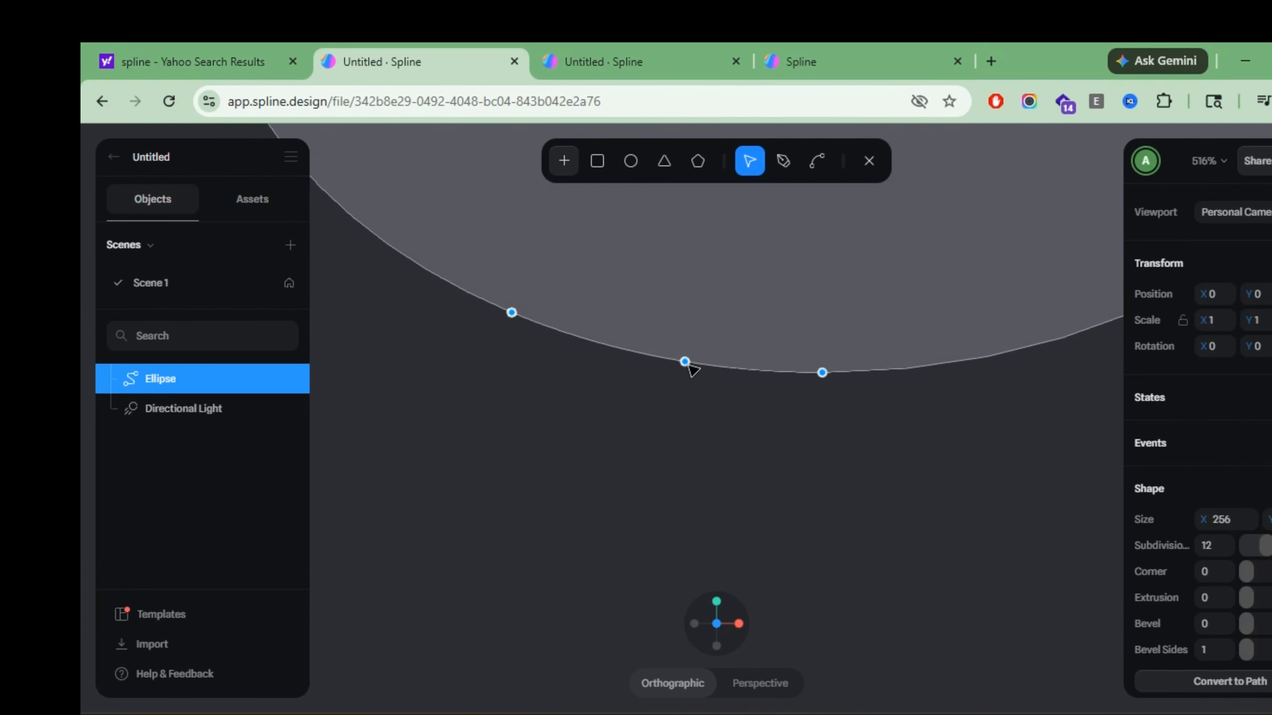
left_click_drag(686, 362, 451, 557)
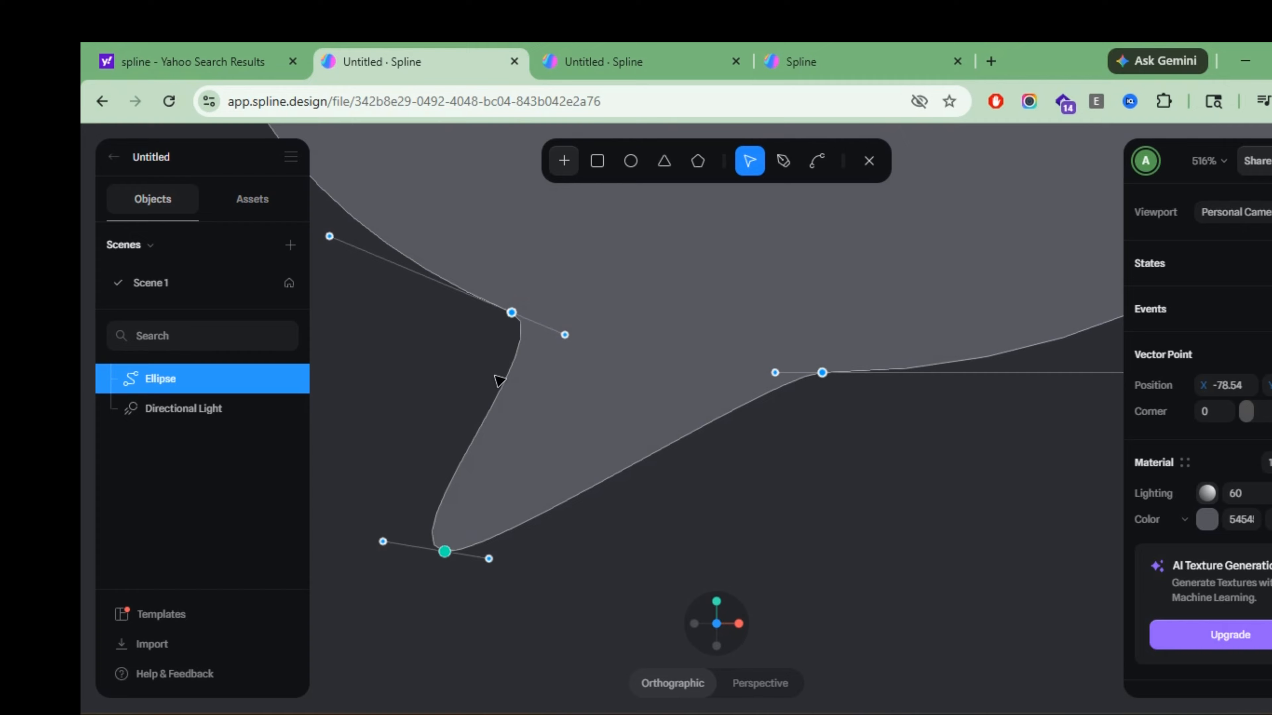
left_click(784, 161)
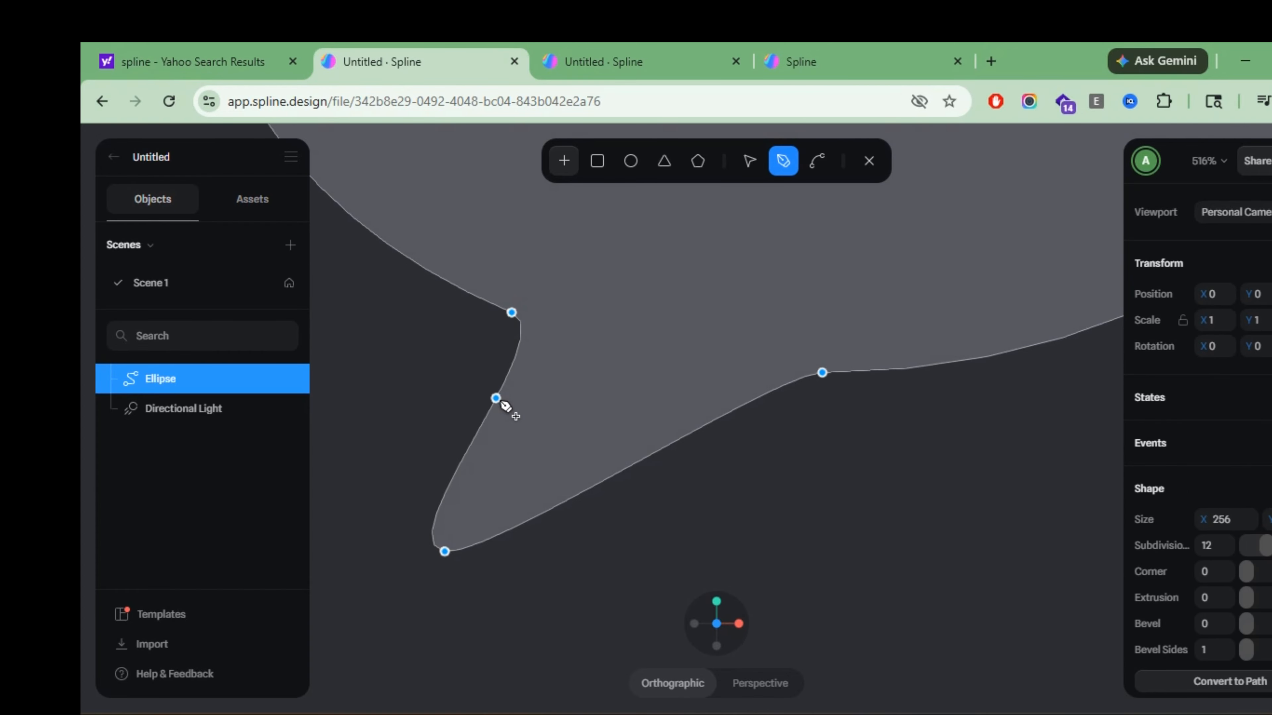
left_click(498, 401)
left_click(750, 161)
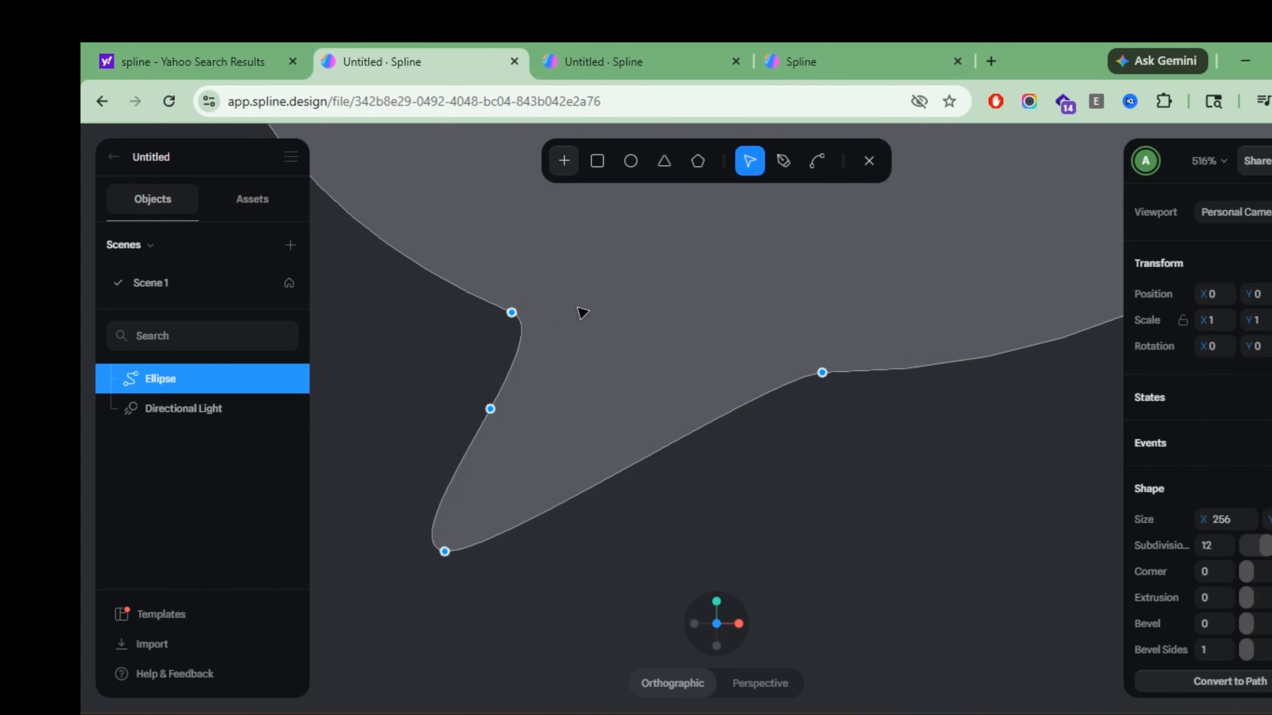
left_click_drag(492, 410, 555, 393)
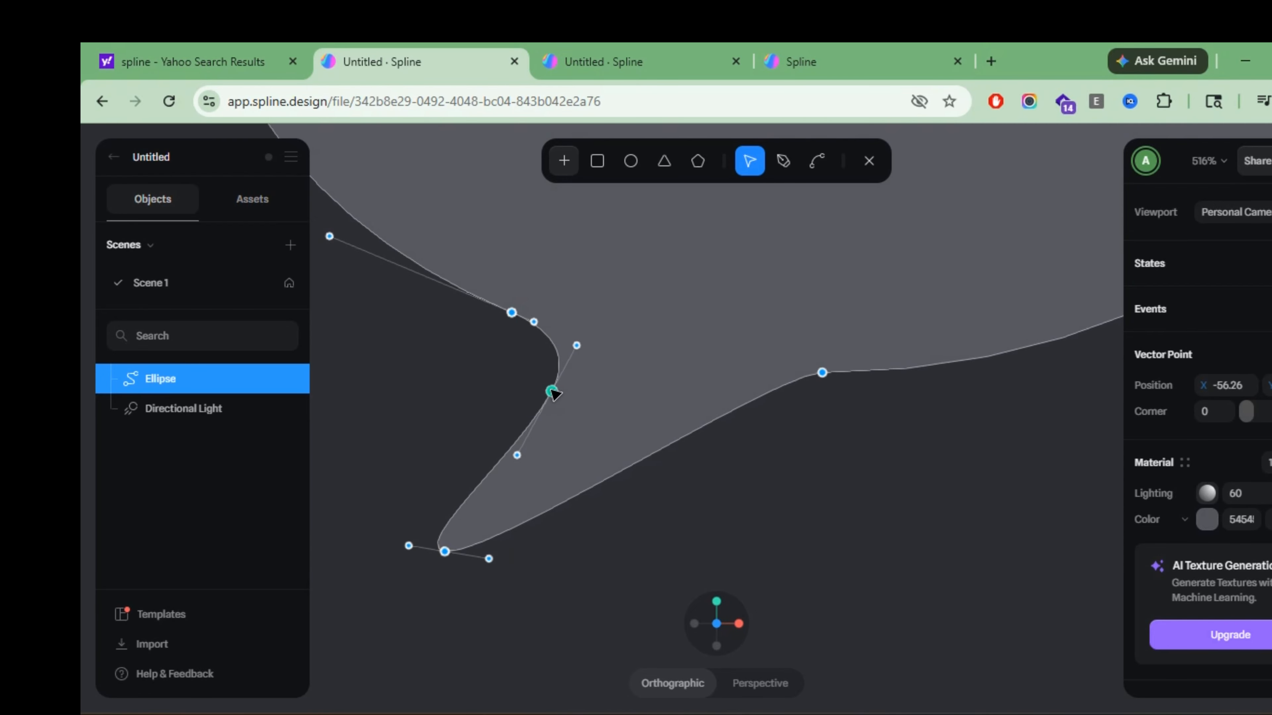
left_click(775, 482)
scroll(775, 482, "down", 10)
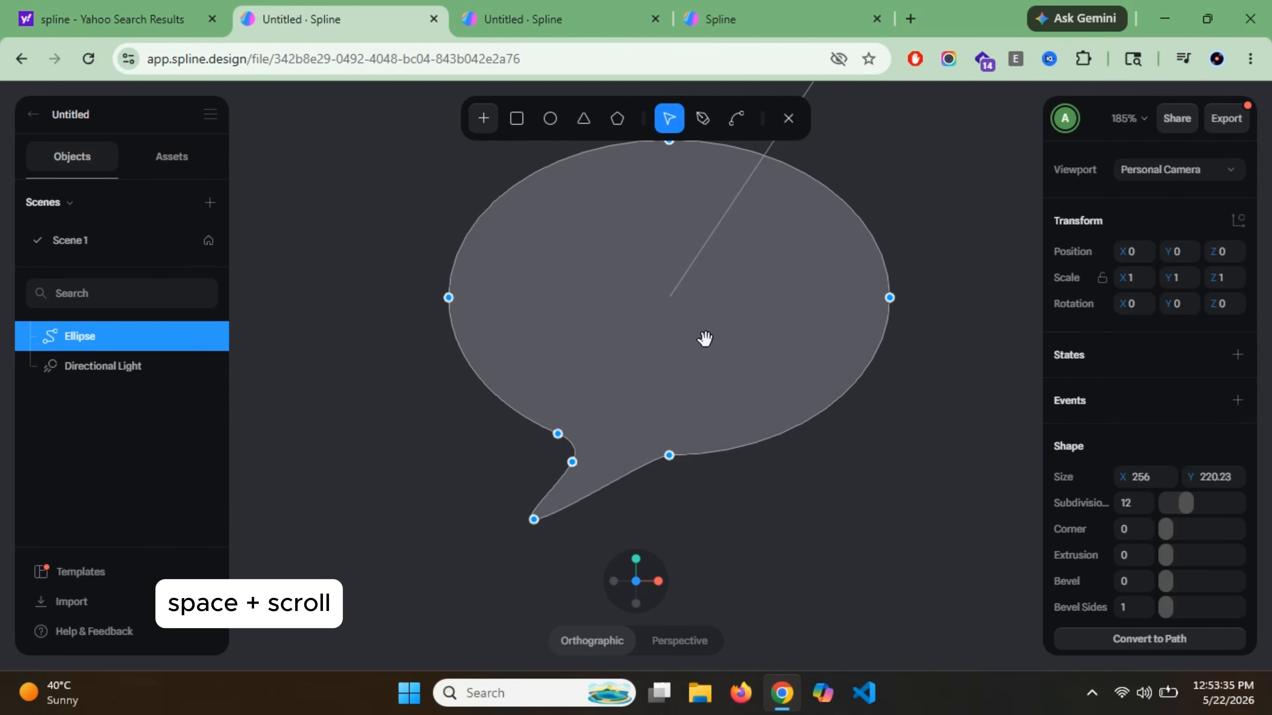
scroll(705, 339, "down", 5)
key("Escape")
left_click(884, 228)
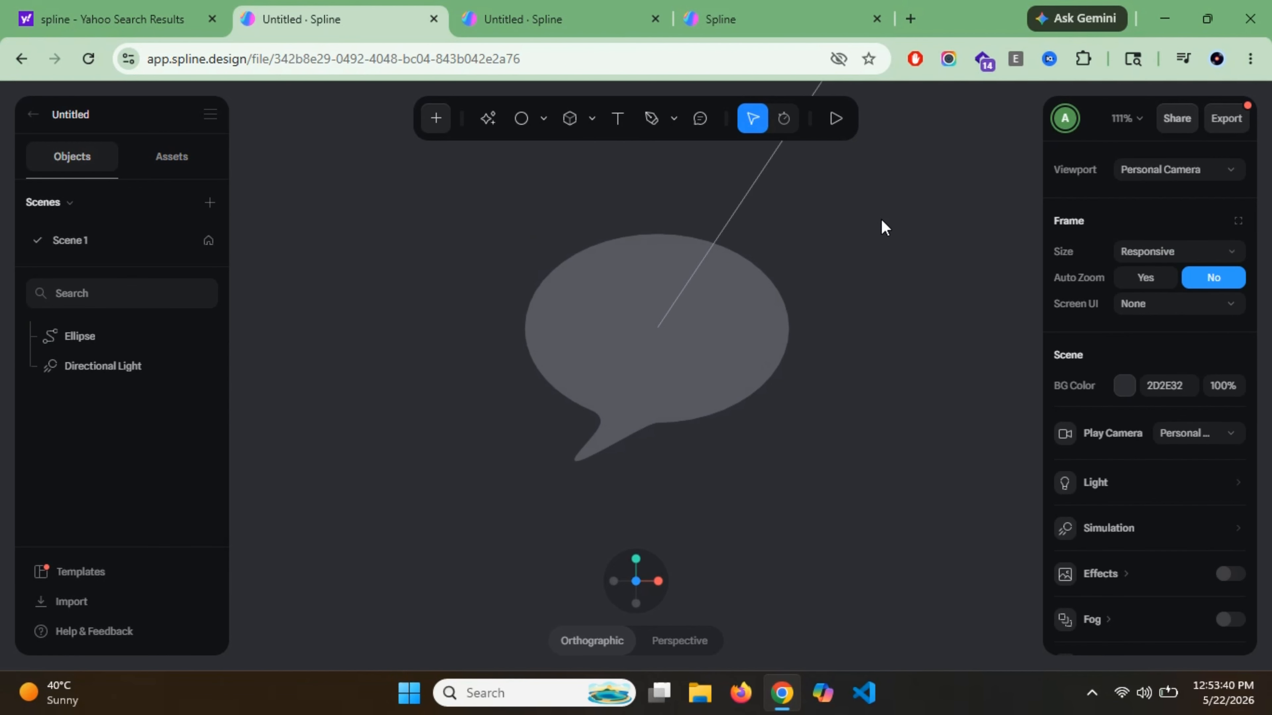
Set the speech bubble's extrusion to 28 while viewing it from an angle.
left_click(713, 346, "alt")
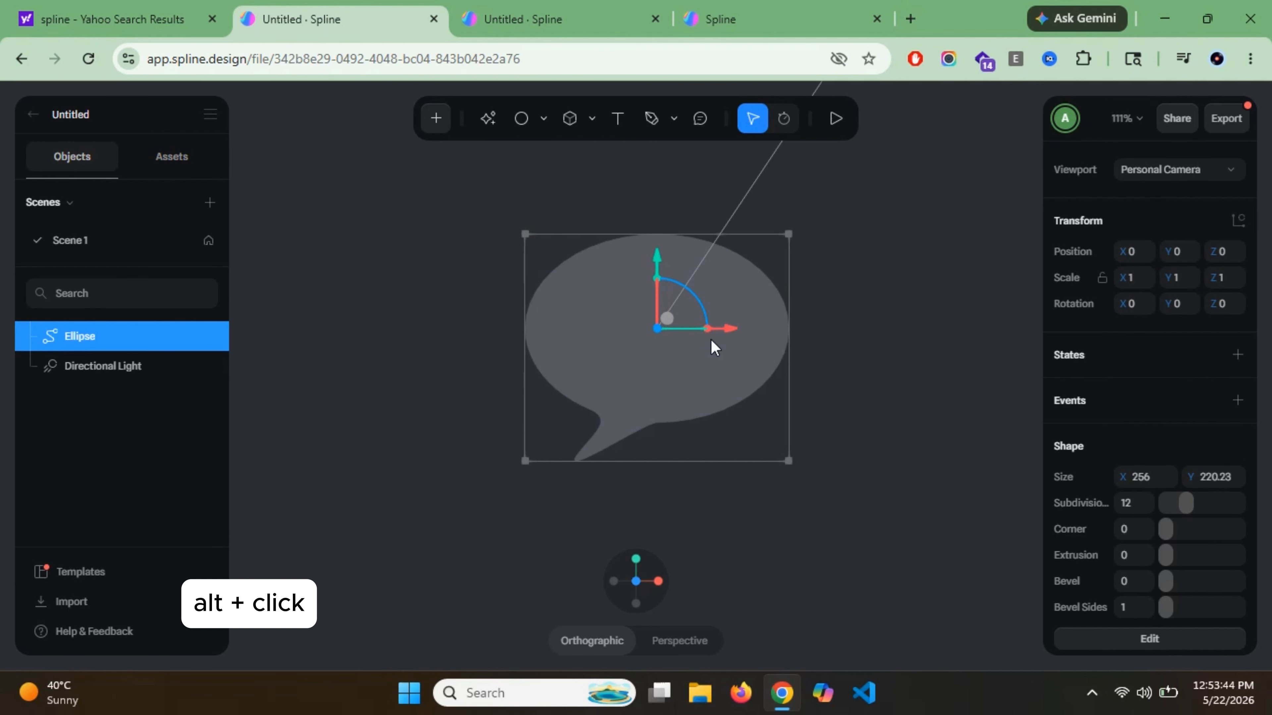
mouse_move(831, 362)
left_mouse_down("alt")
mouse_move(857, 372)
mouse_move(831, 377)
left_mouse_up("alt")
left_click(854, 331)
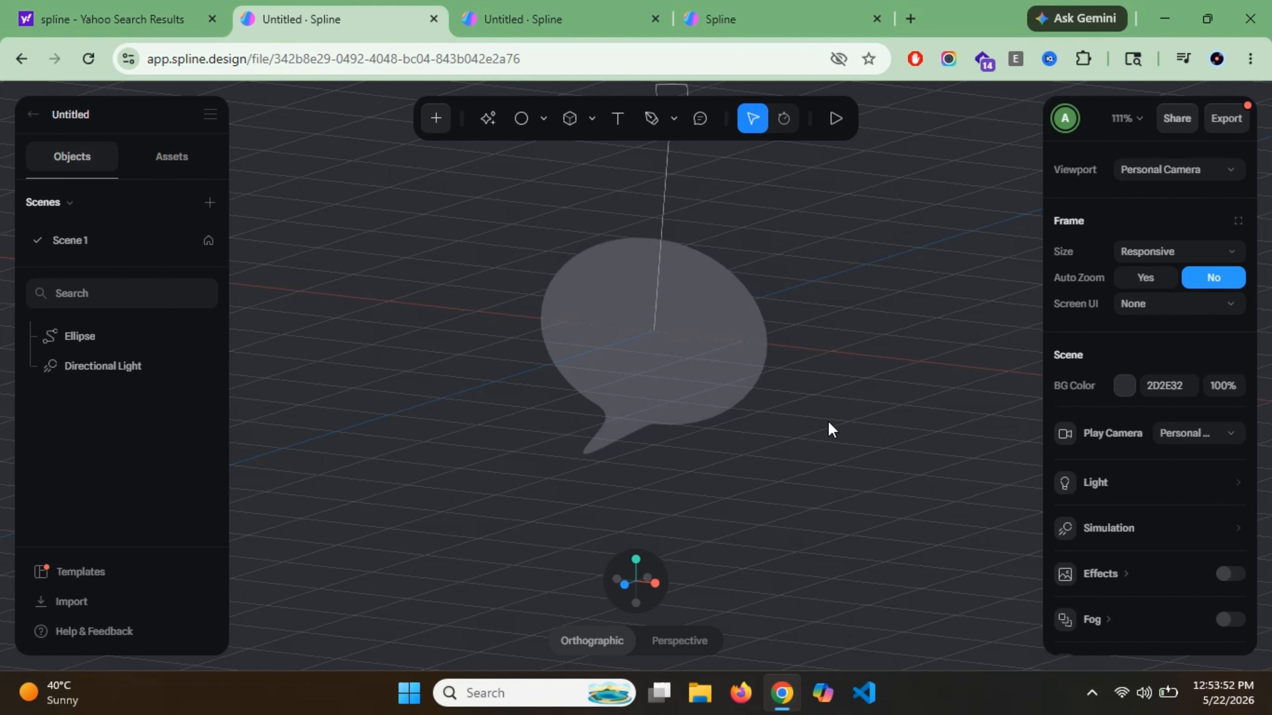
left_click(741, 354)
scroll(1187, 446, "down", 7)
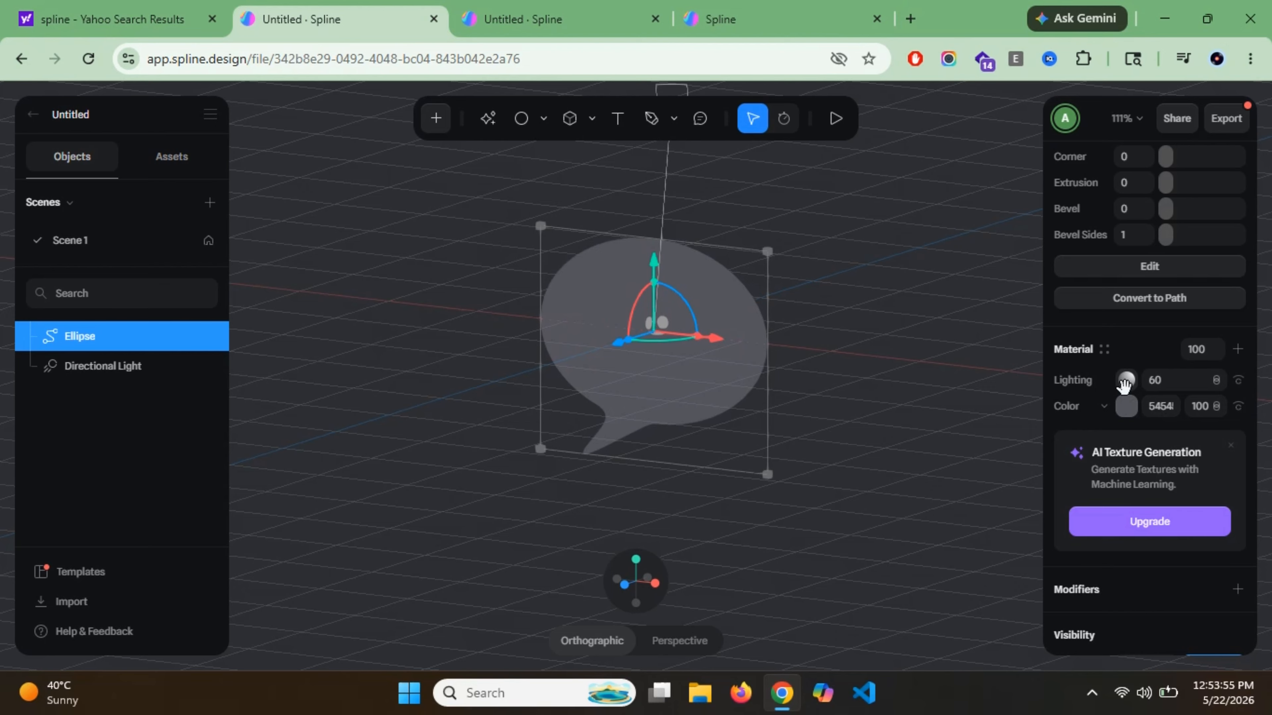
scroll(1126, 390, "up", 6)
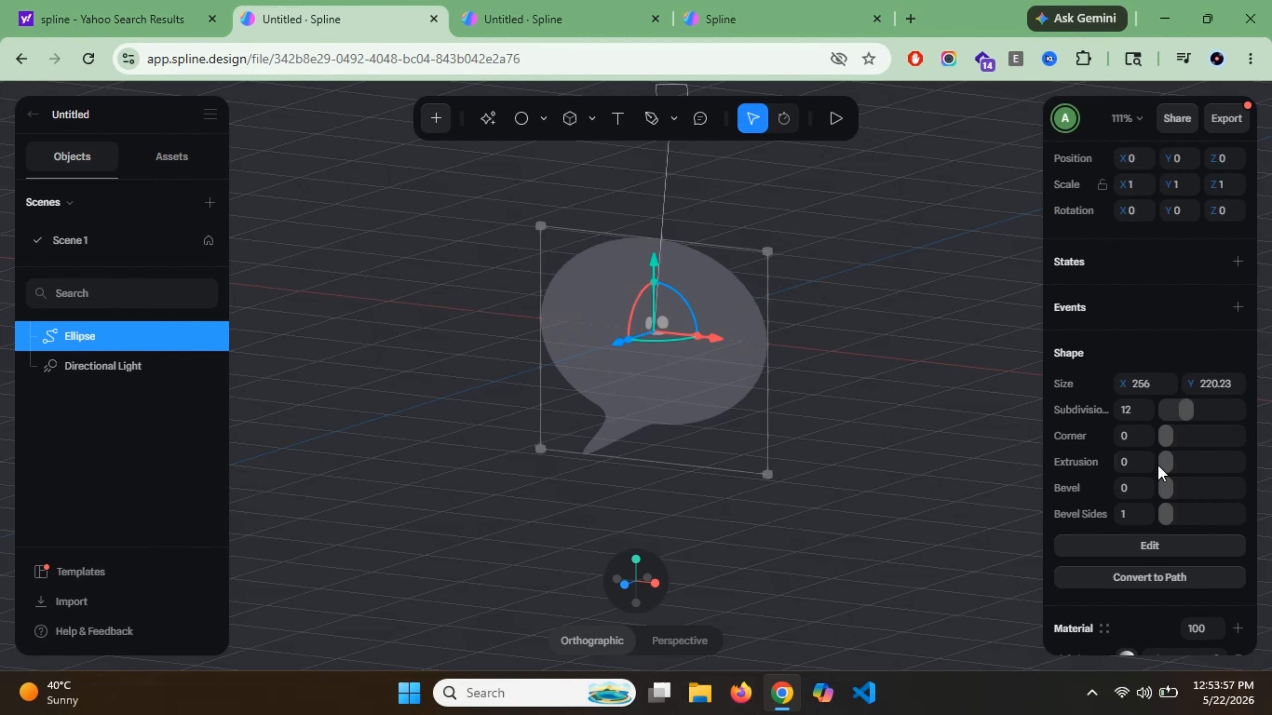
left_click_drag(1166, 462, 1180, 462)
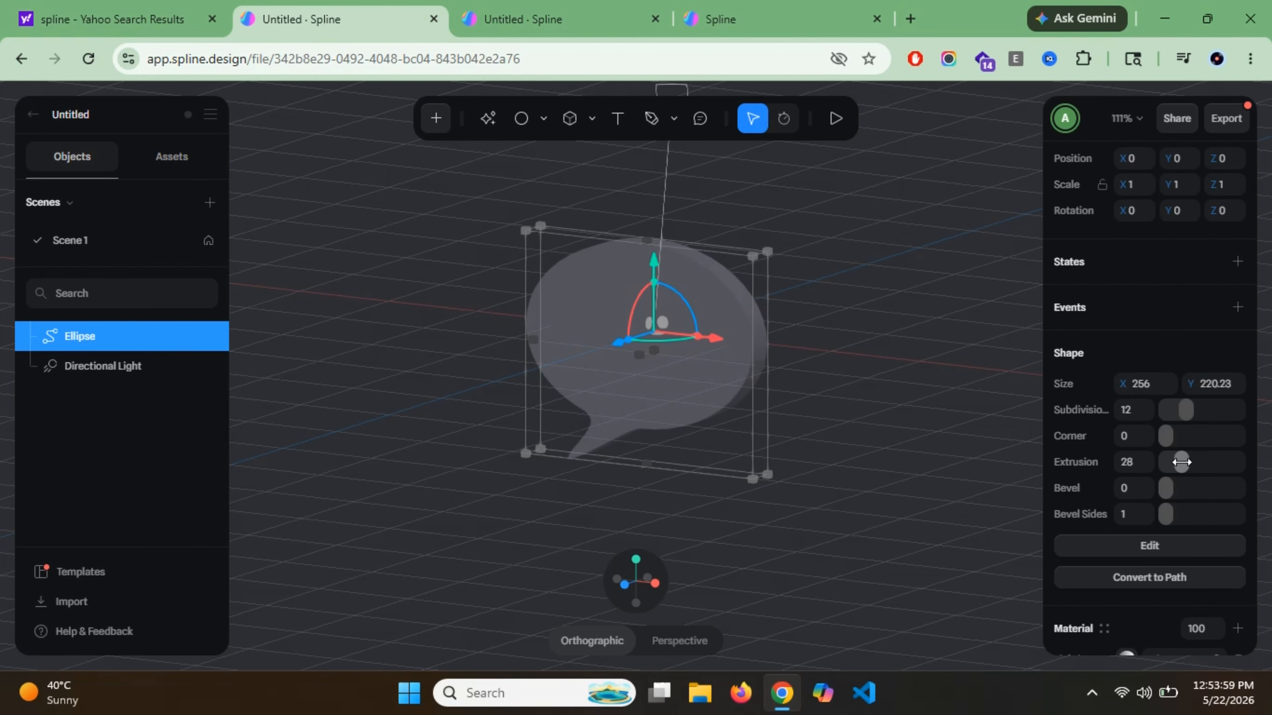
Compare the extruded bubble in perspective and orthographic projection, ending in orthographic.
right_click(937, 411)
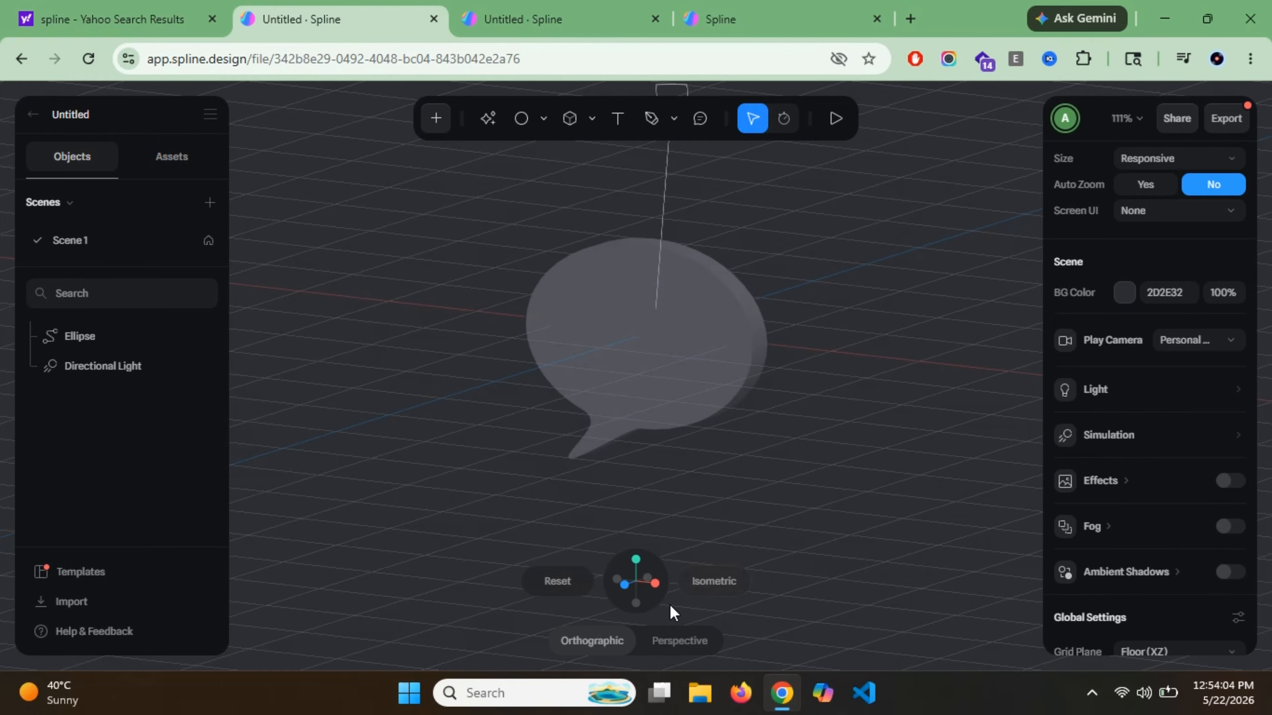
left_click(666, 641)
left_click(606, 640)
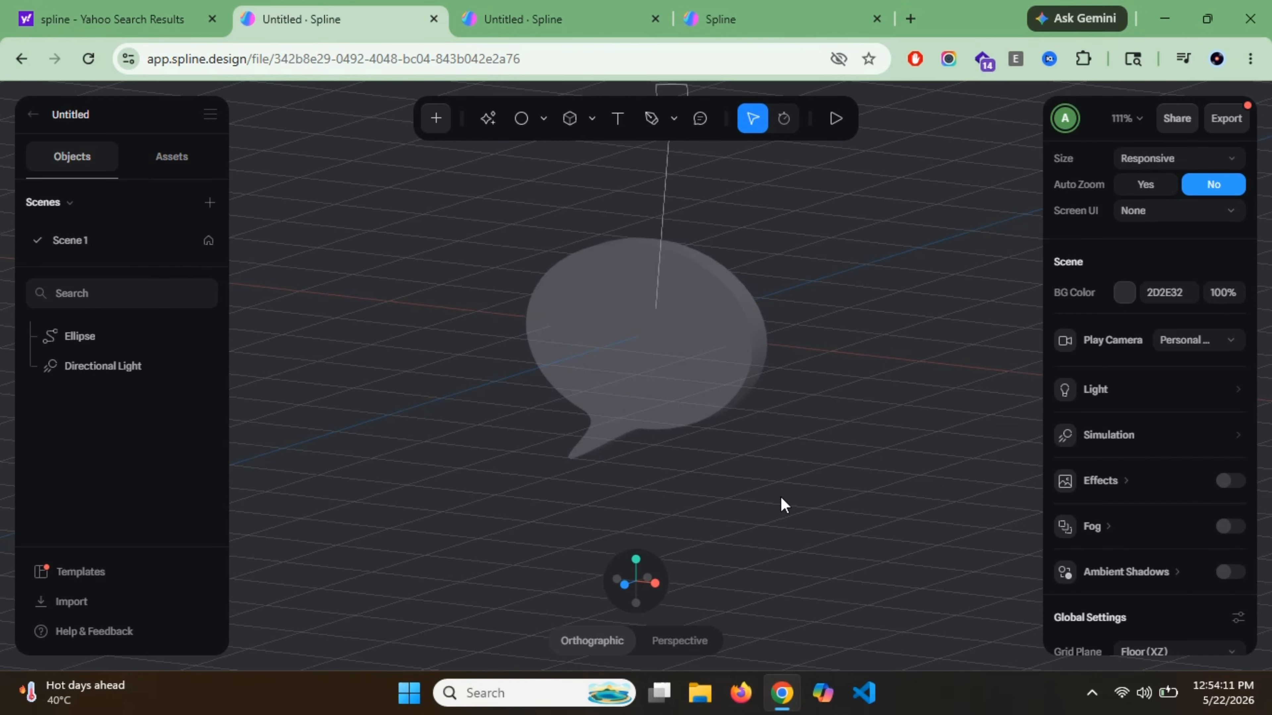
Duplicate the extruded speech bubble and offset the copy along the X axis to about -97.
left_click(558, 582)
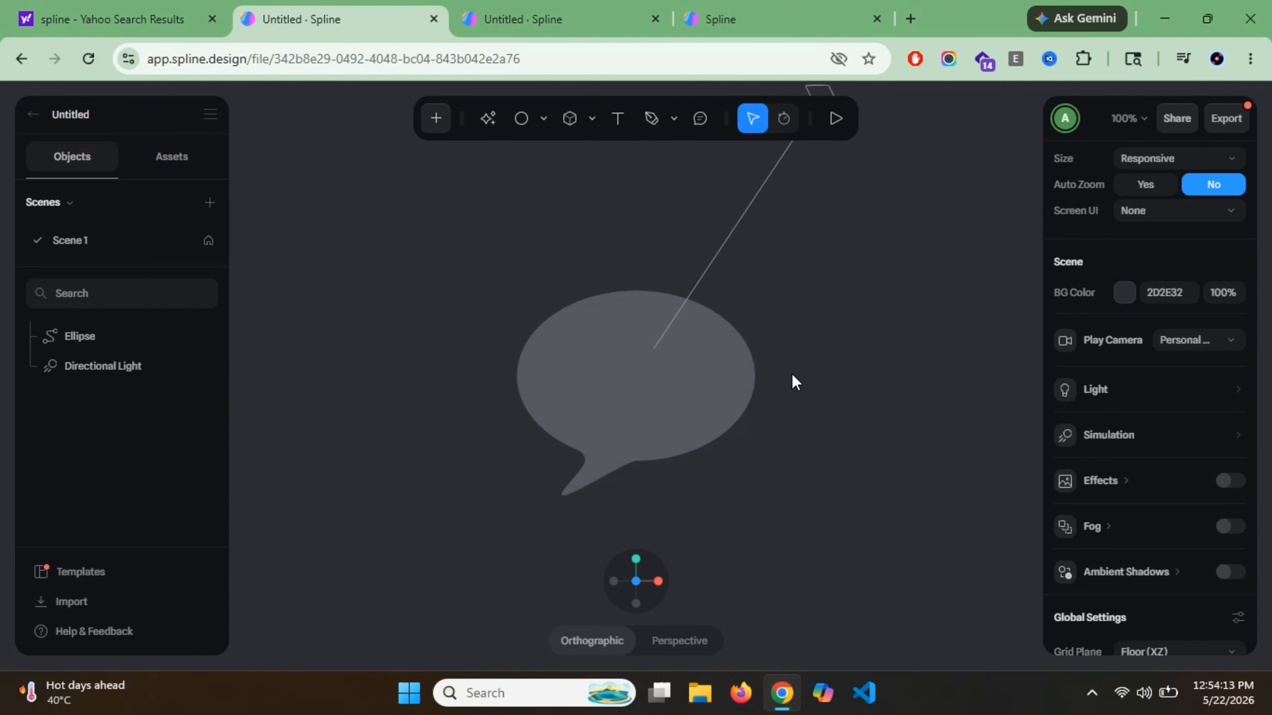
left_click(752, 377, "alt")
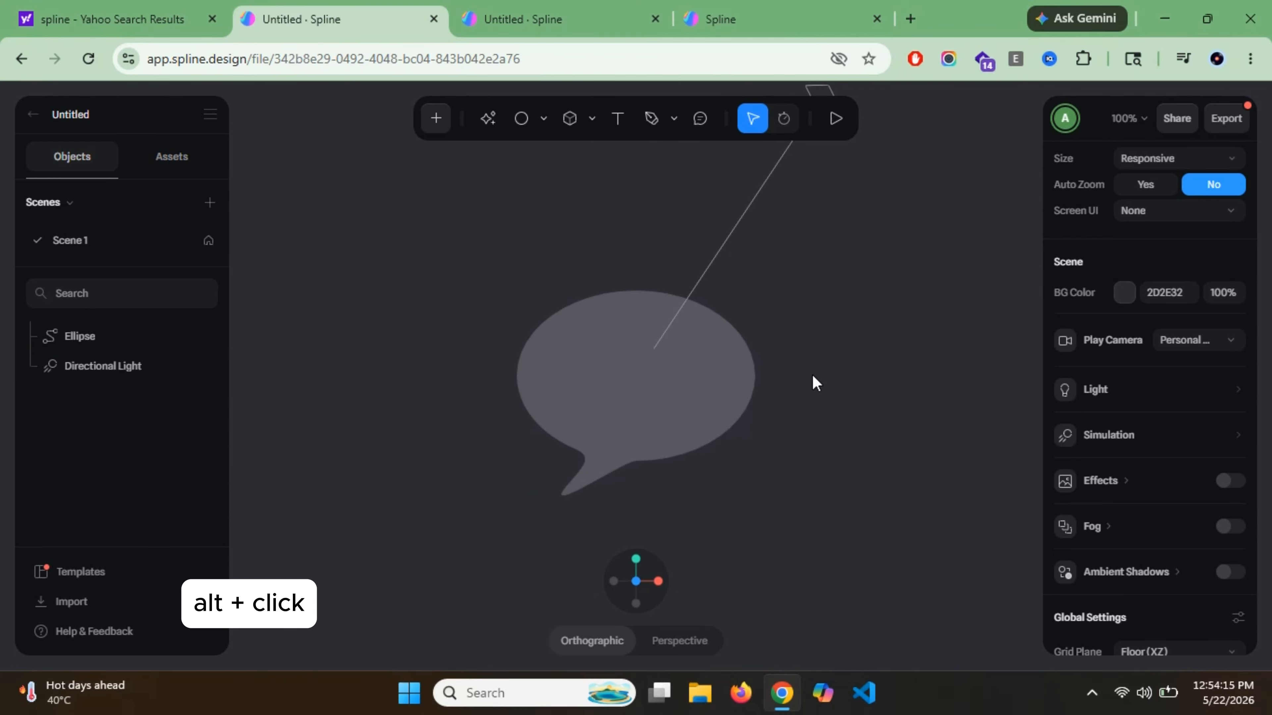
left_click_drag(811, 377, 784, 390, "alt")
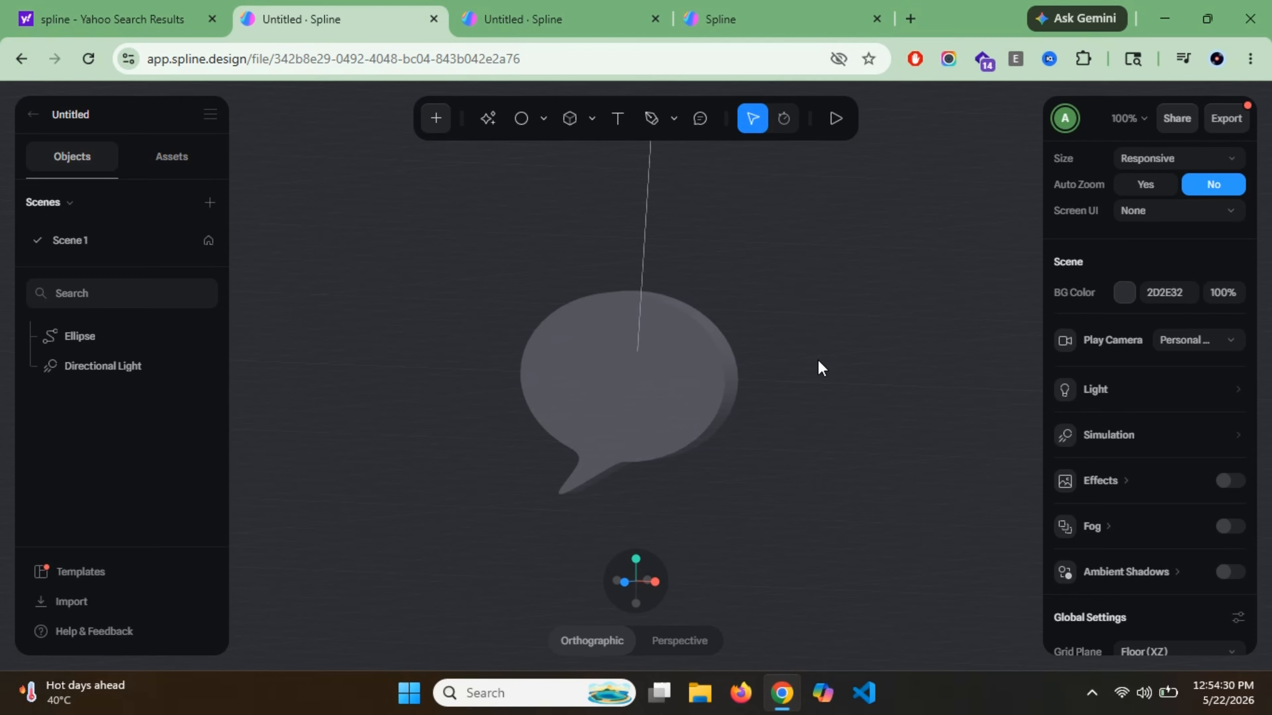
left_click(688, 384)
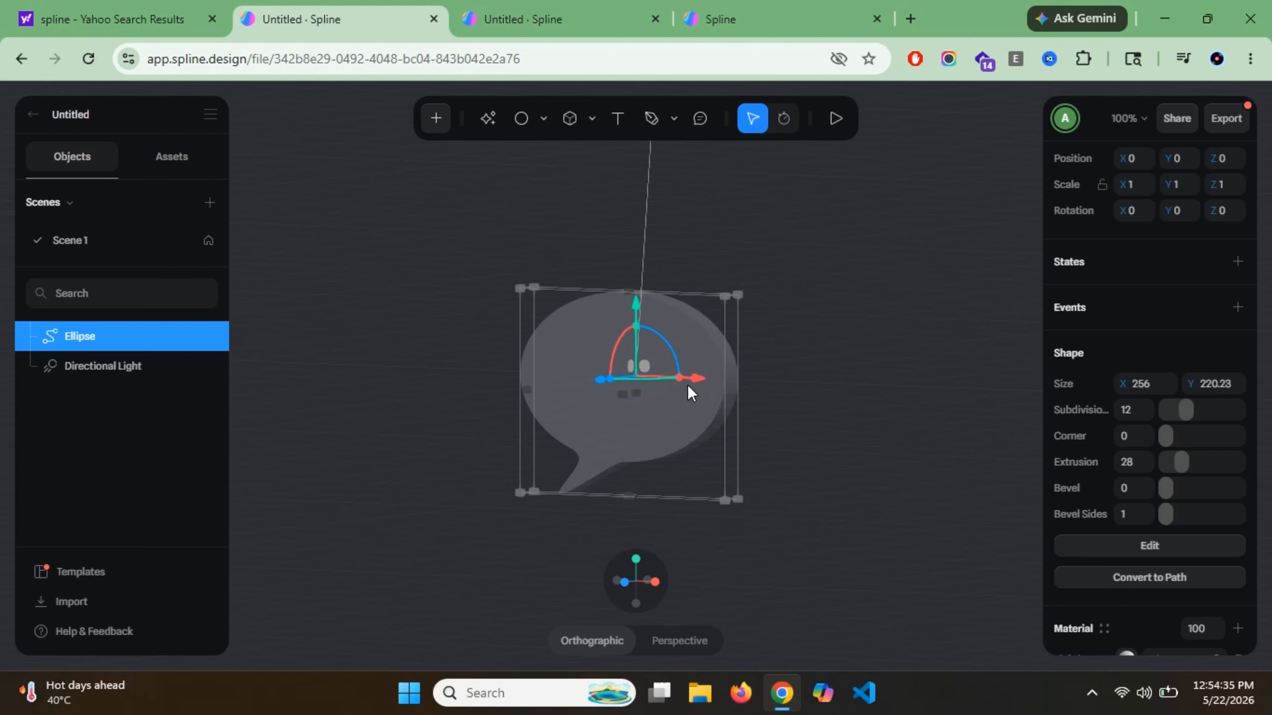
key("ctrl+d")
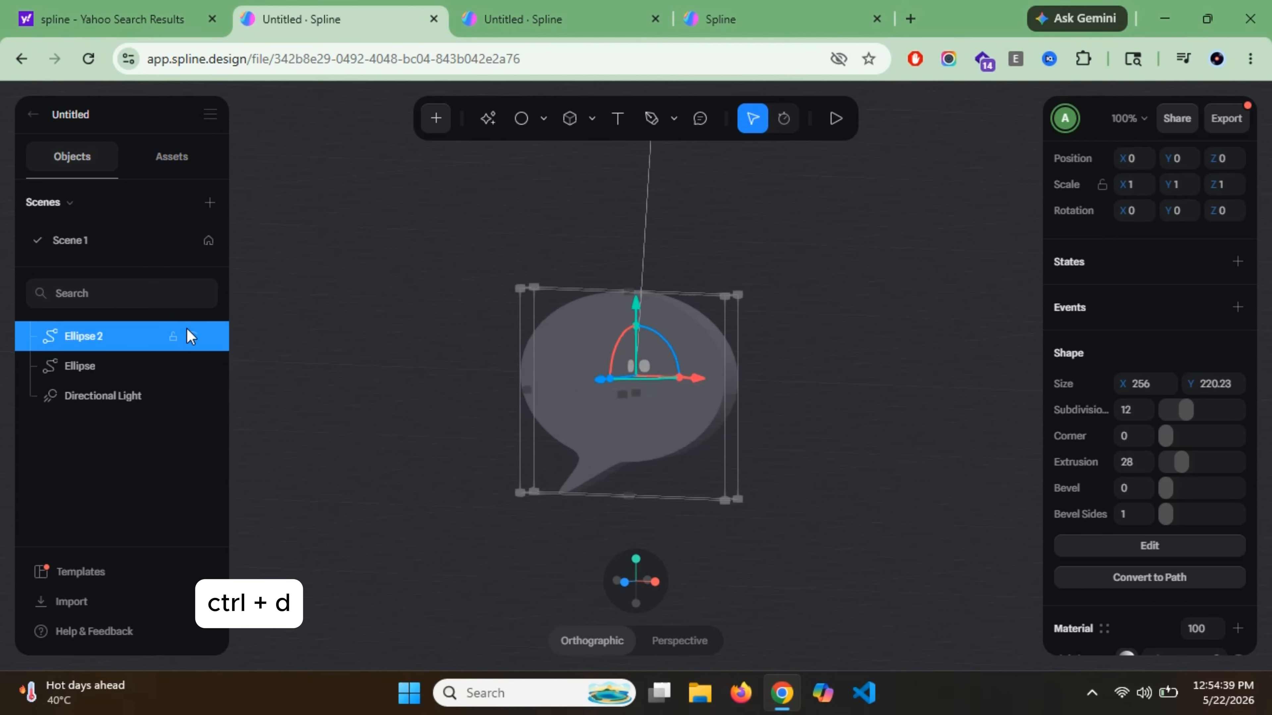
left_click_drag(687, 384, 629, 386)
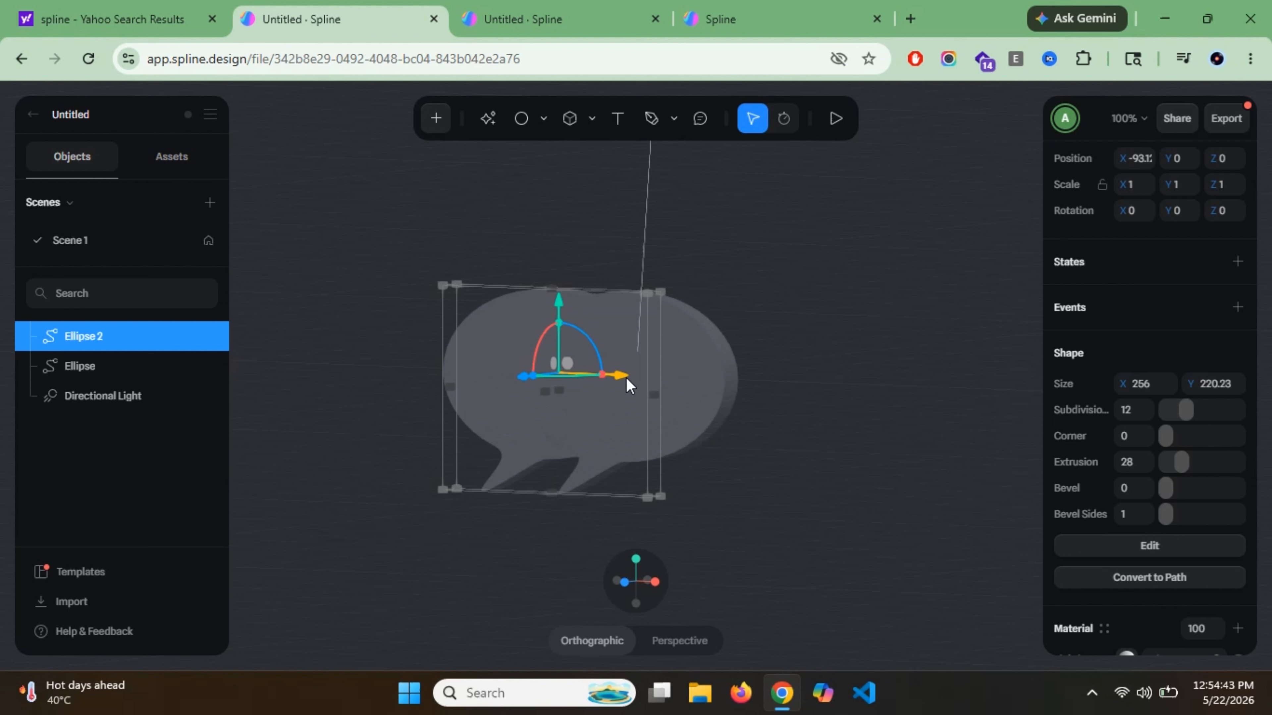
left_click(720, 387)
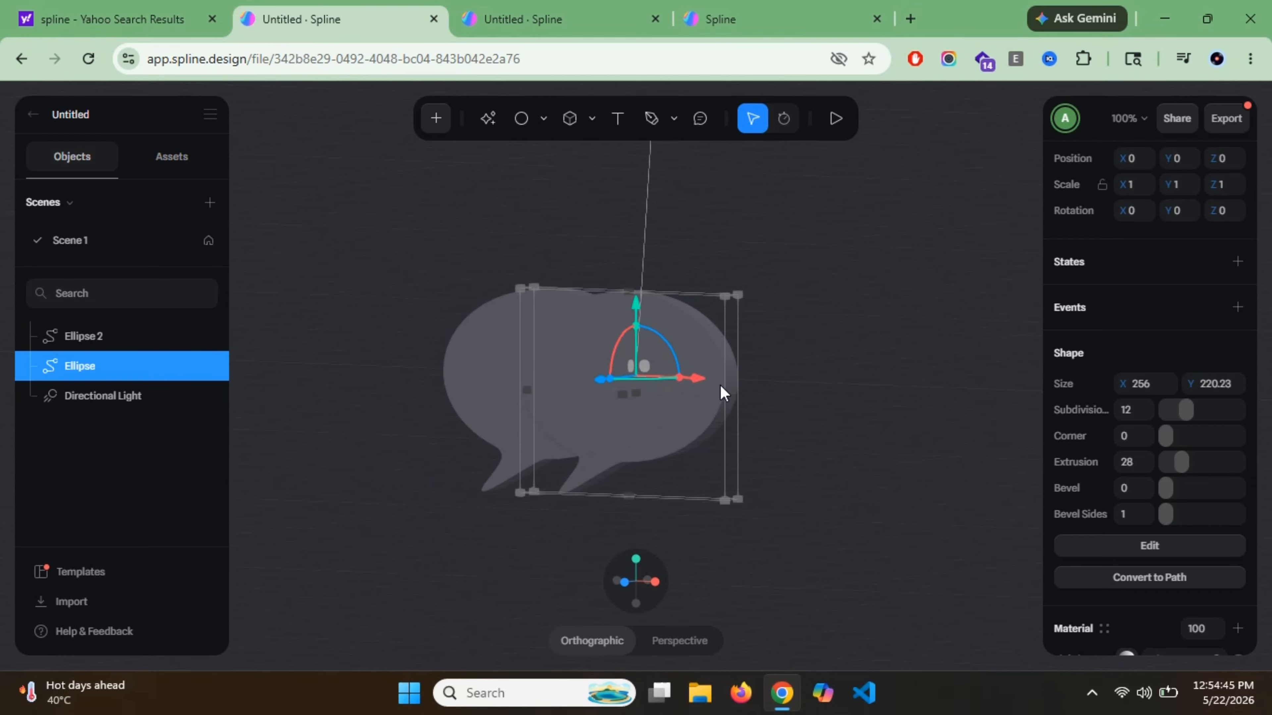
left_click(514, 367)
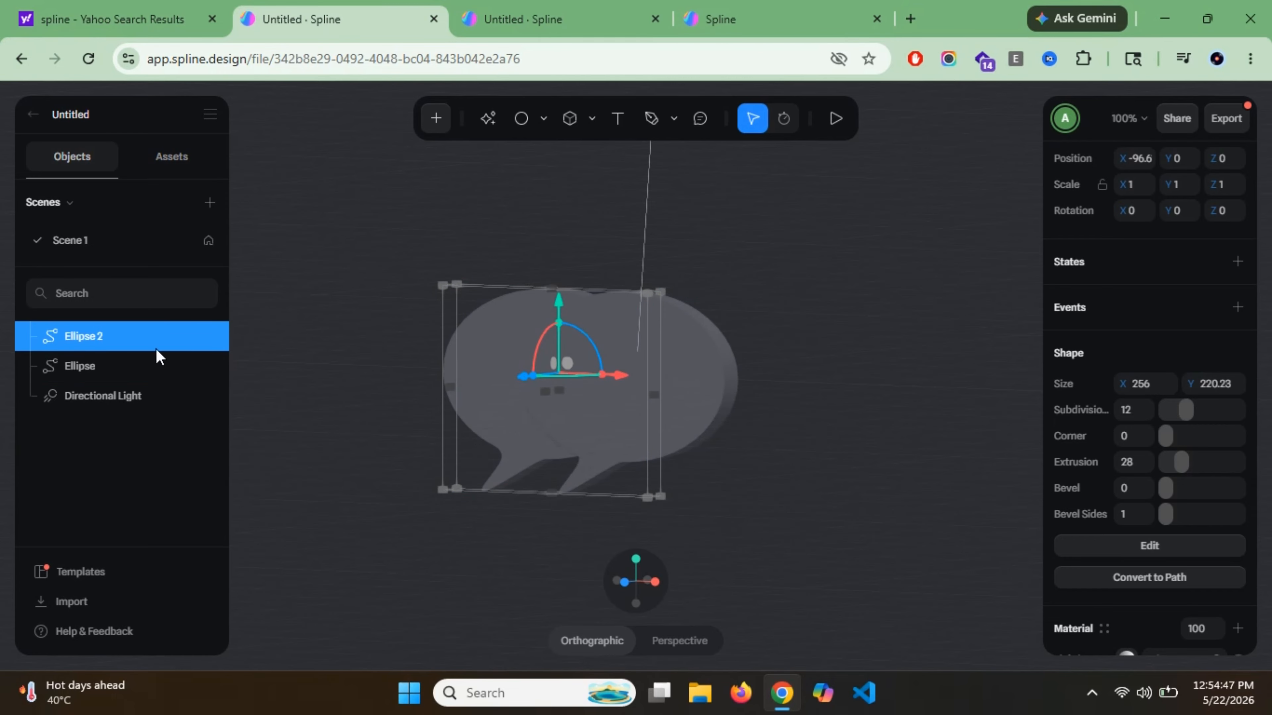
Hide the front bubble copy, rotate the original bubble to 192 about the Y axis, and show the copy again.
left_click(192, 336)
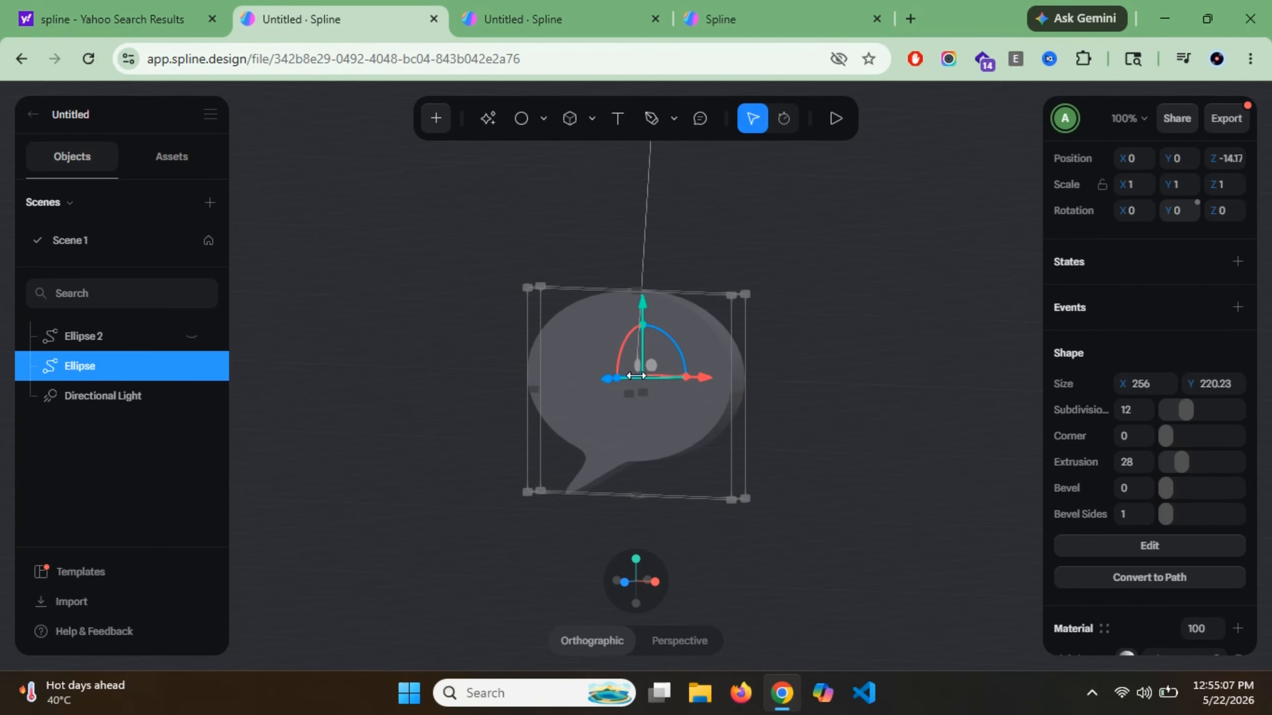
left_click_drag(636, 375, 814, 378)
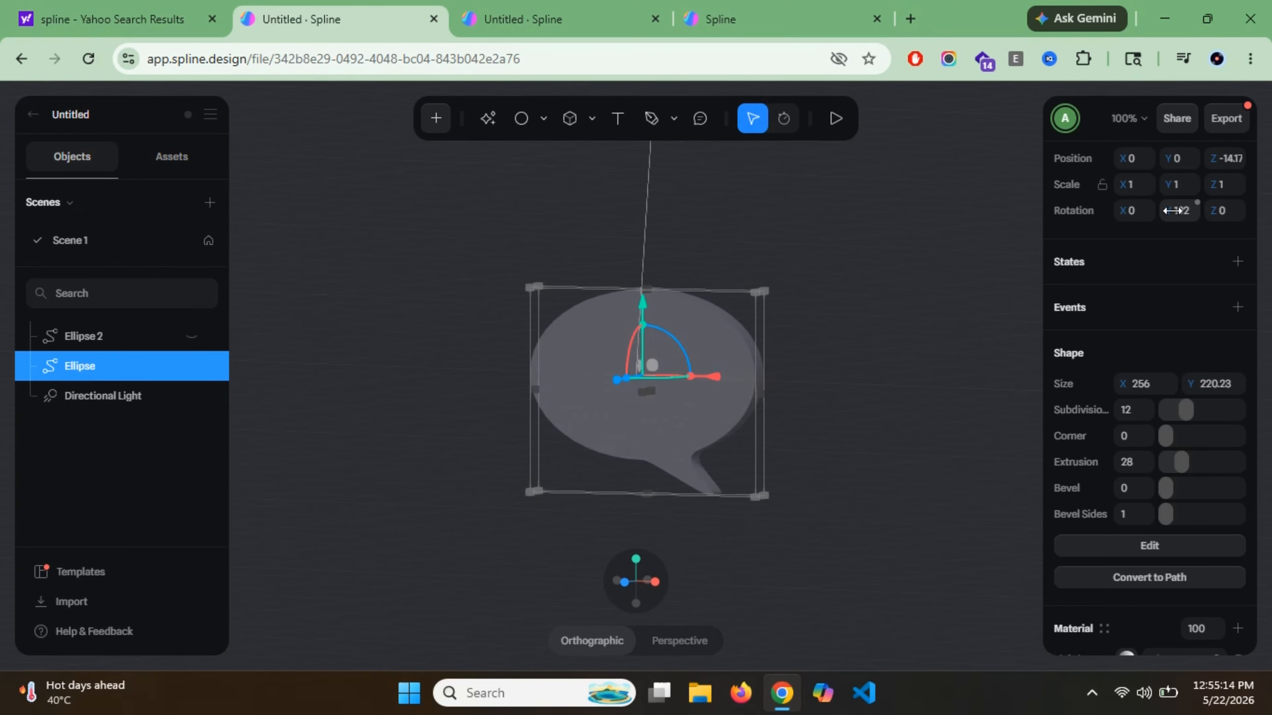
left_click(192, 335)
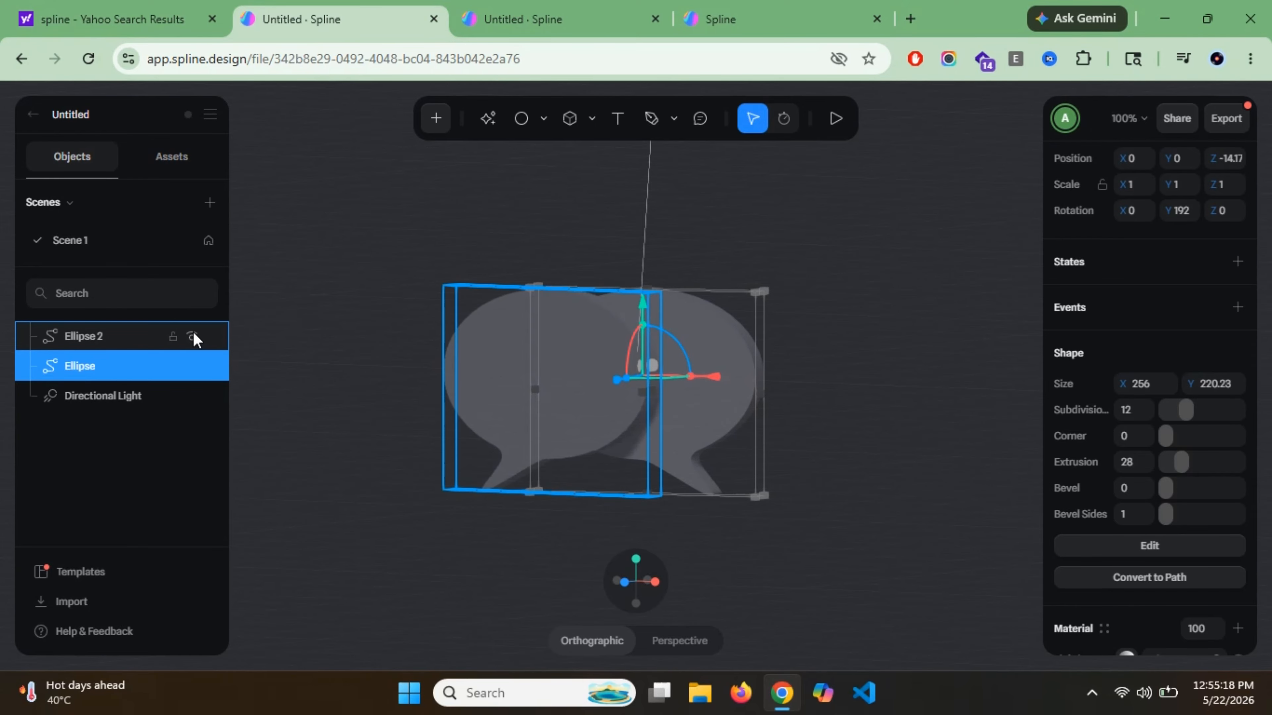
left_click(841, 391)
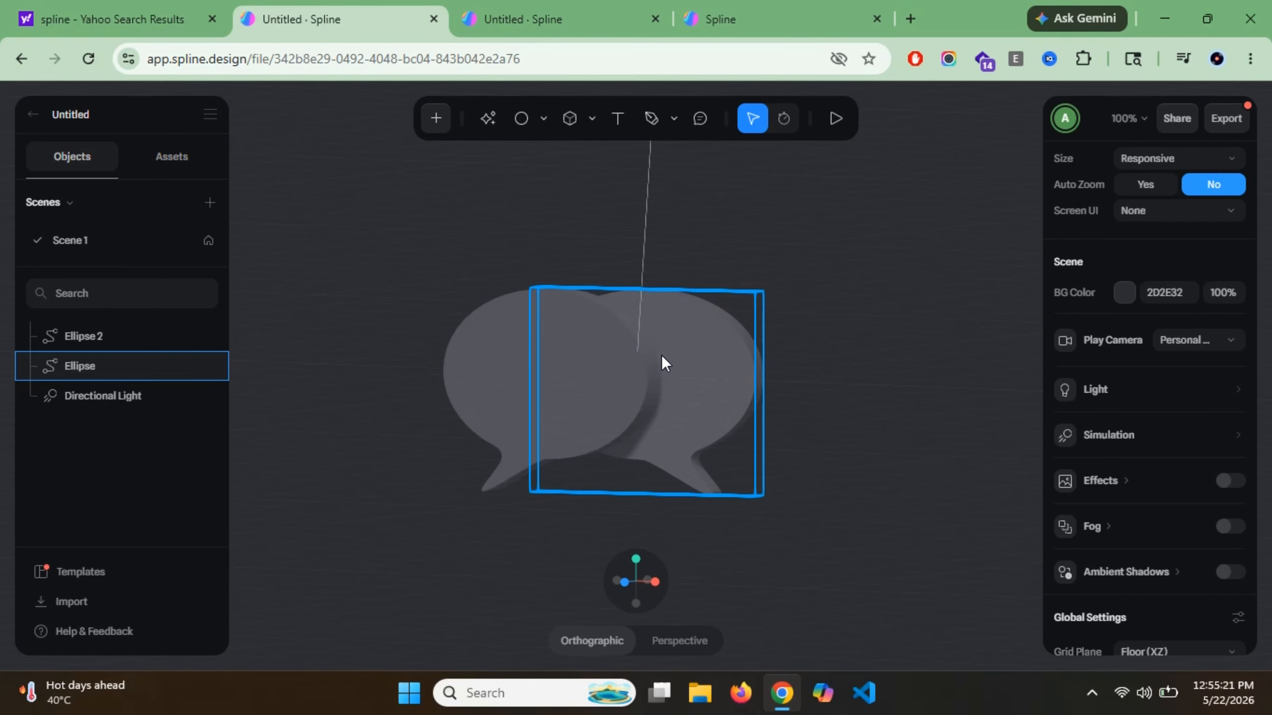
Move the rear bubble further behind the front one, to about X -19, Y 5, Z -3.
mouse_move(662, 355)
left_mouse_down()
mouse_move(637, 351)
mouse_move(647, 357)
left_mouse_up()
left_click(856, 416)
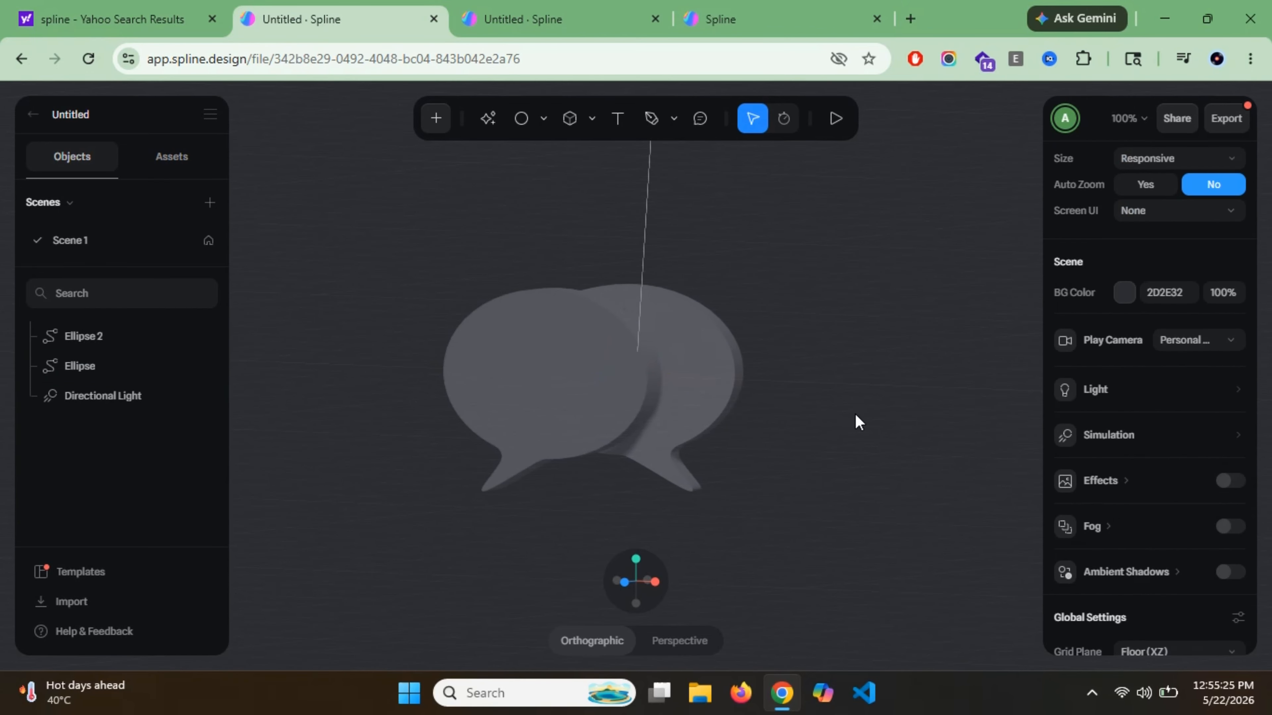
mouse_move(820, 421)
left_mouse_down()
mouse_move(853, 424)
mouse_move(817, 425)
mouse_move(831, 429)
left_mouse_up()
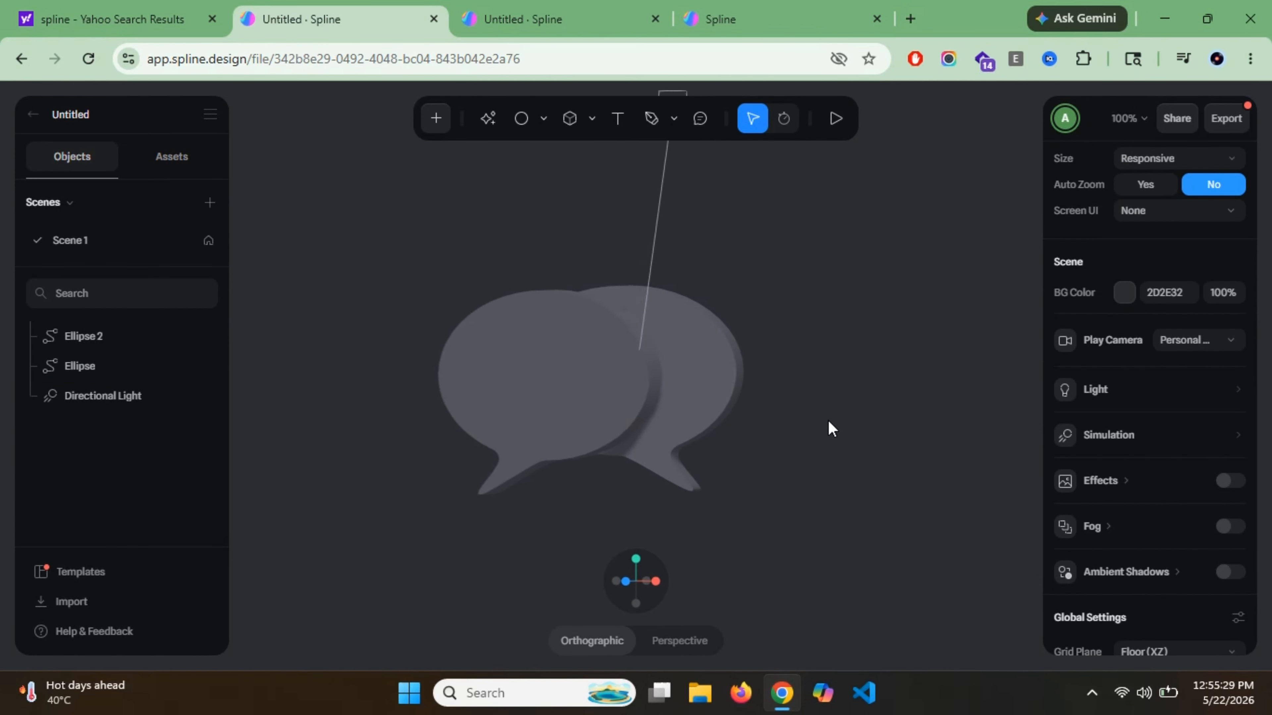
Recolour the rear bubble's material to a light blue-violet while the front bubble is hidden, and check its lighting settings.
left_click(709, 393)
left_click(191, 337)
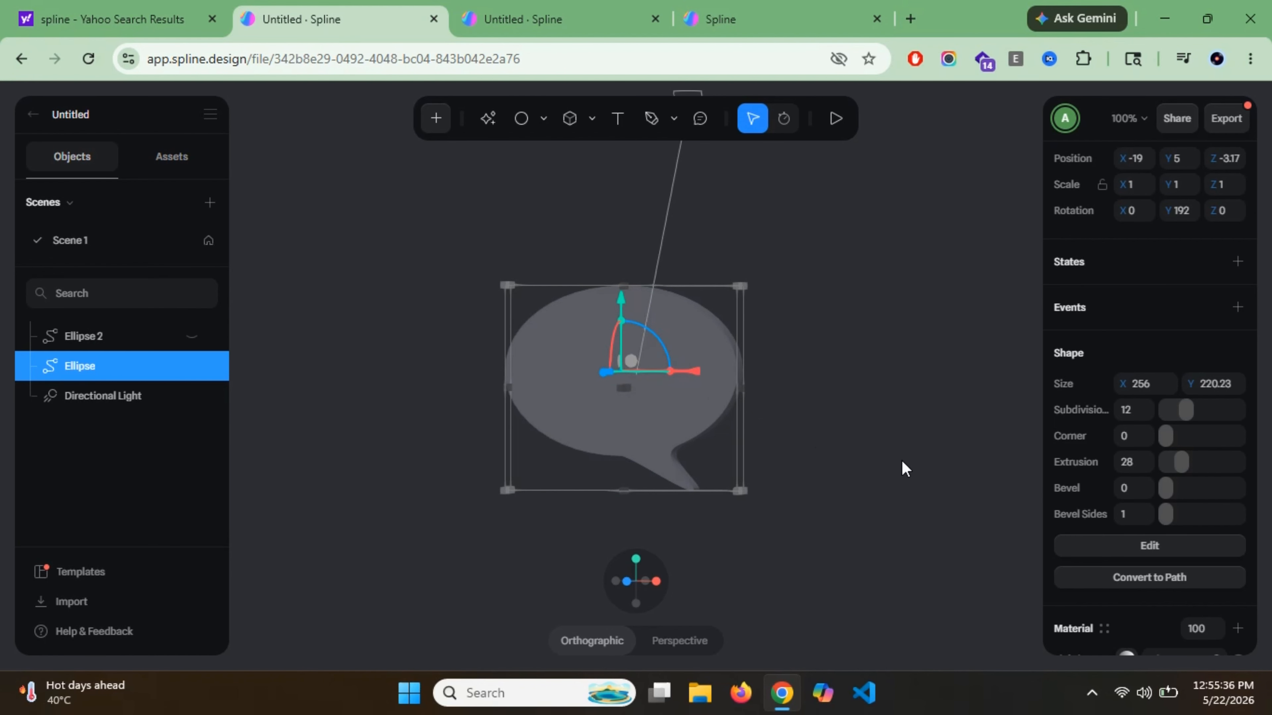
scroll(1084, 374, "down", 5)
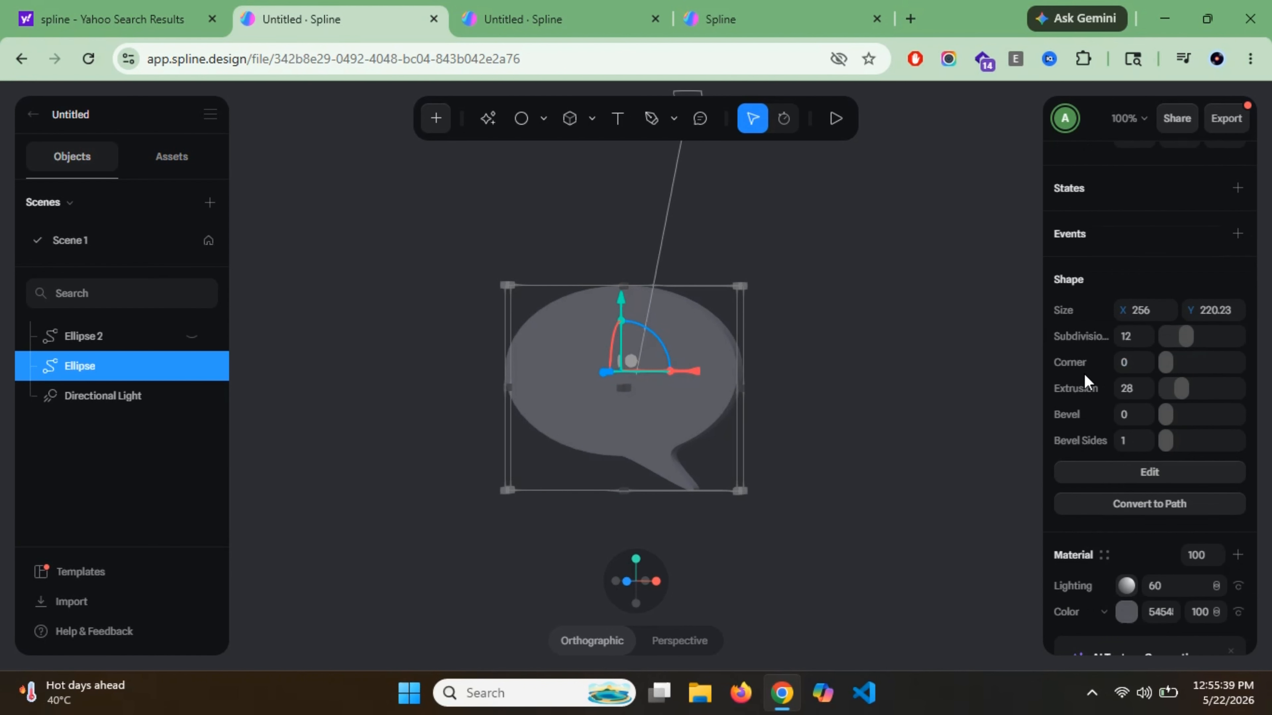
left_click(1125, 406)
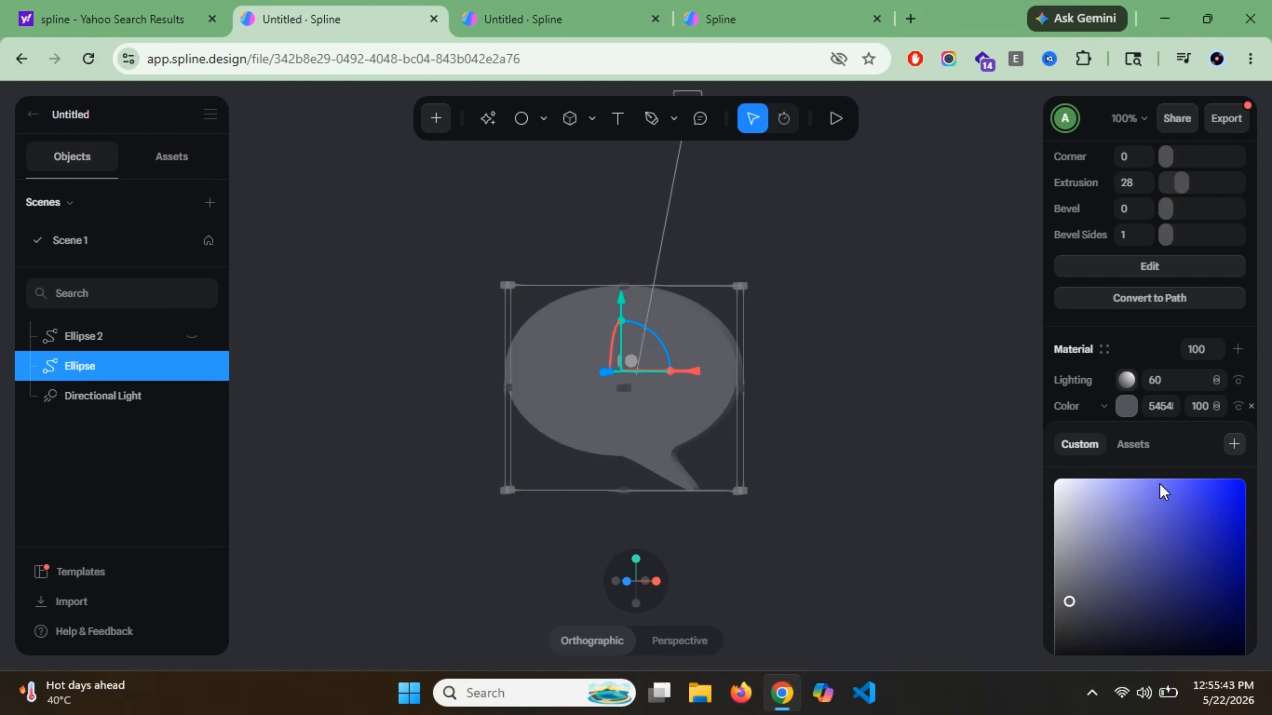
left_click_drag(1160, 483, 1153, 481)
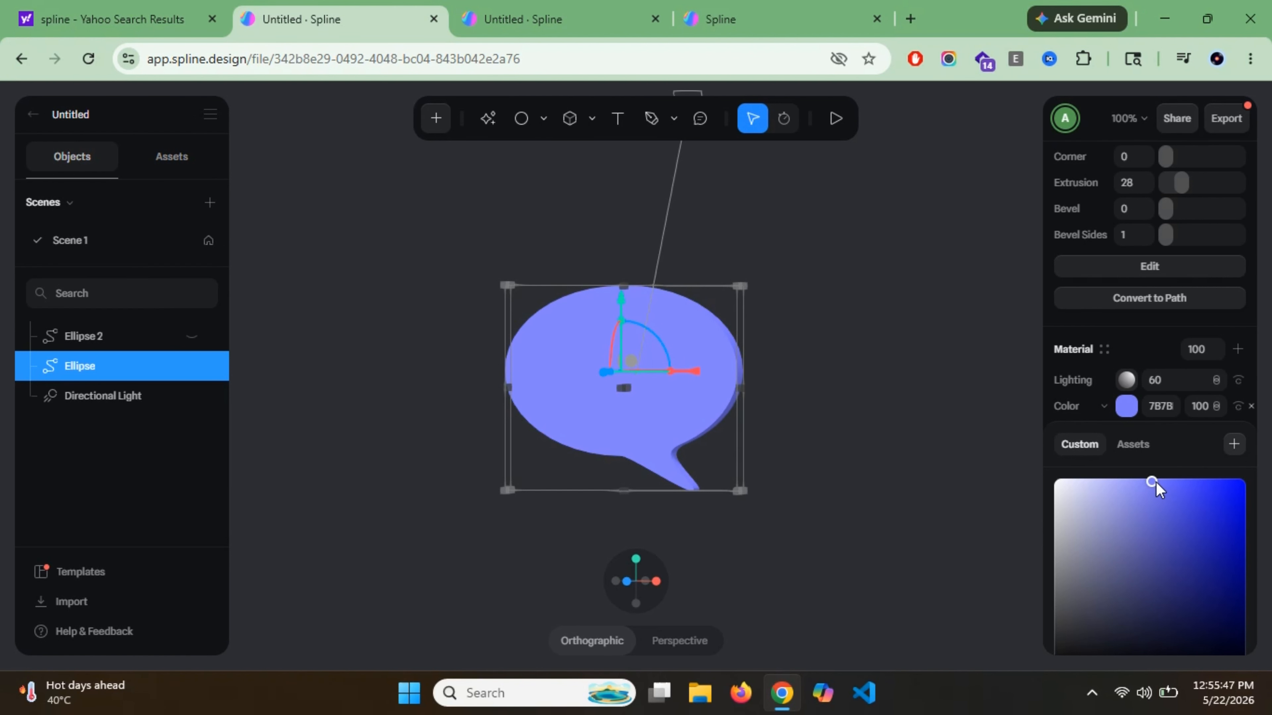
left_click(1161, 349)
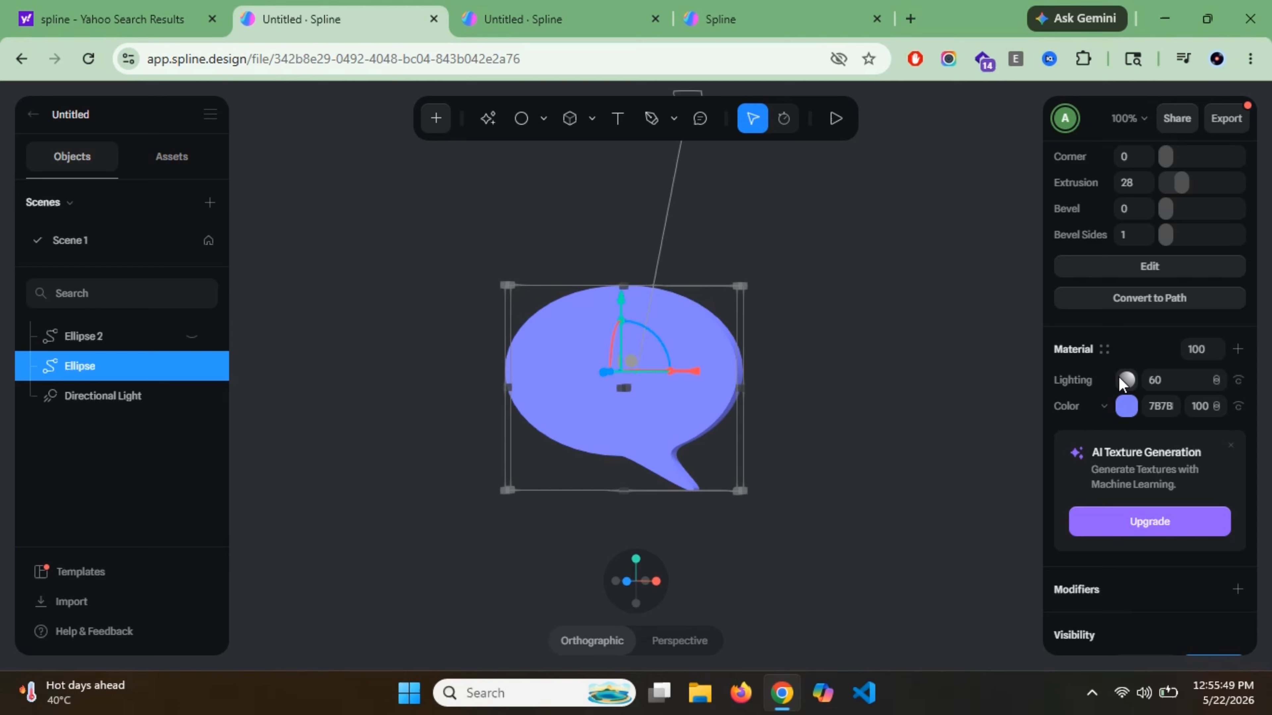
left_click(1126, 380)
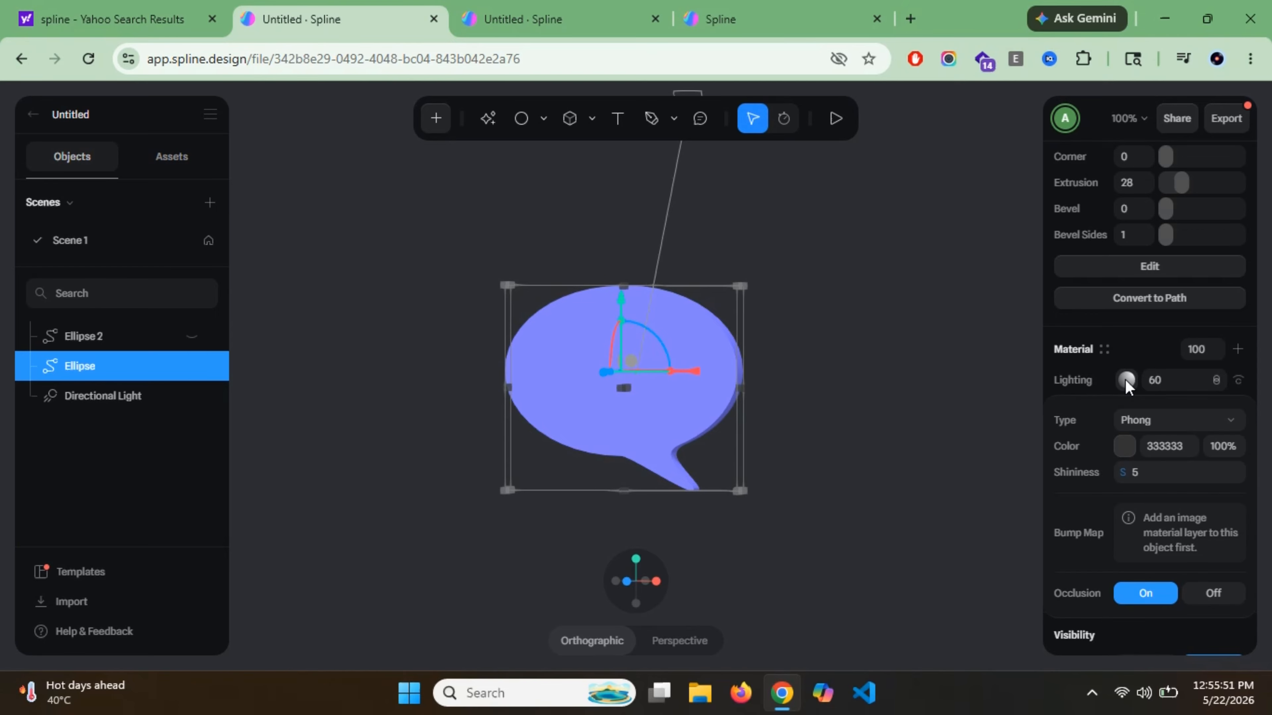
left_click(1125, 380)
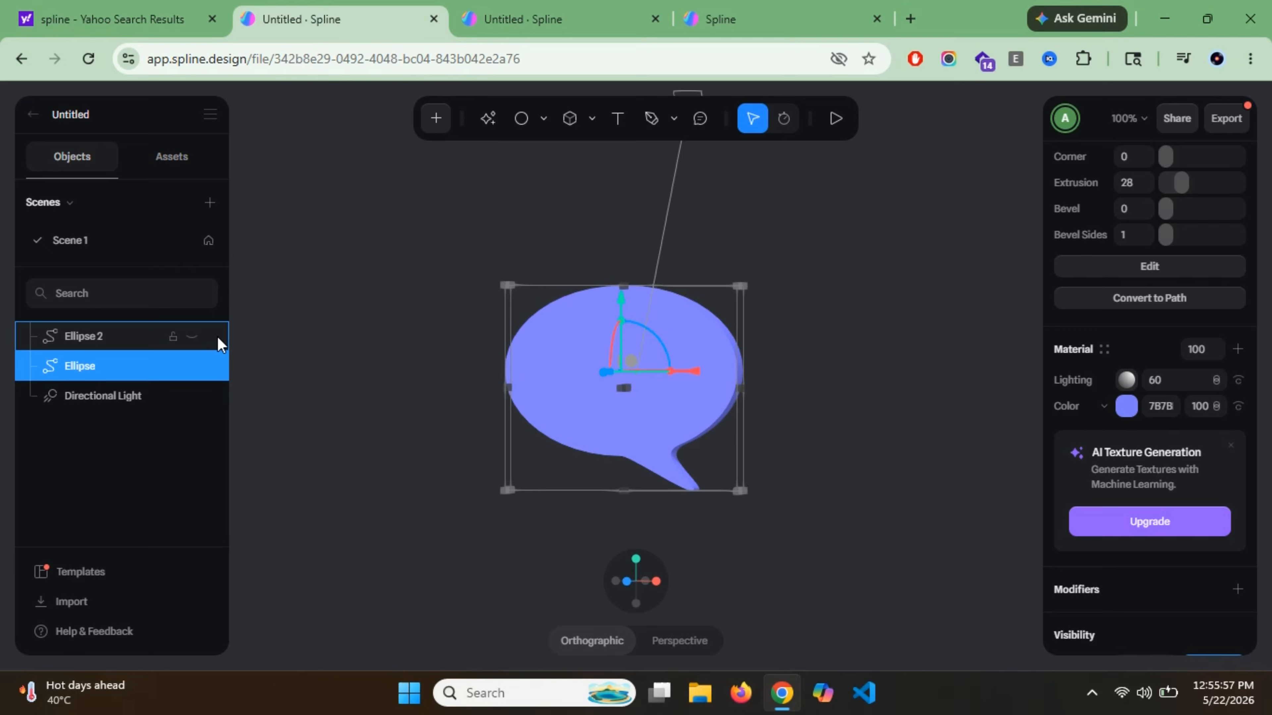
left_click(192, 336)
Replace the front bubble's Color material layer with a Glass layer.
left_click(561, 421)
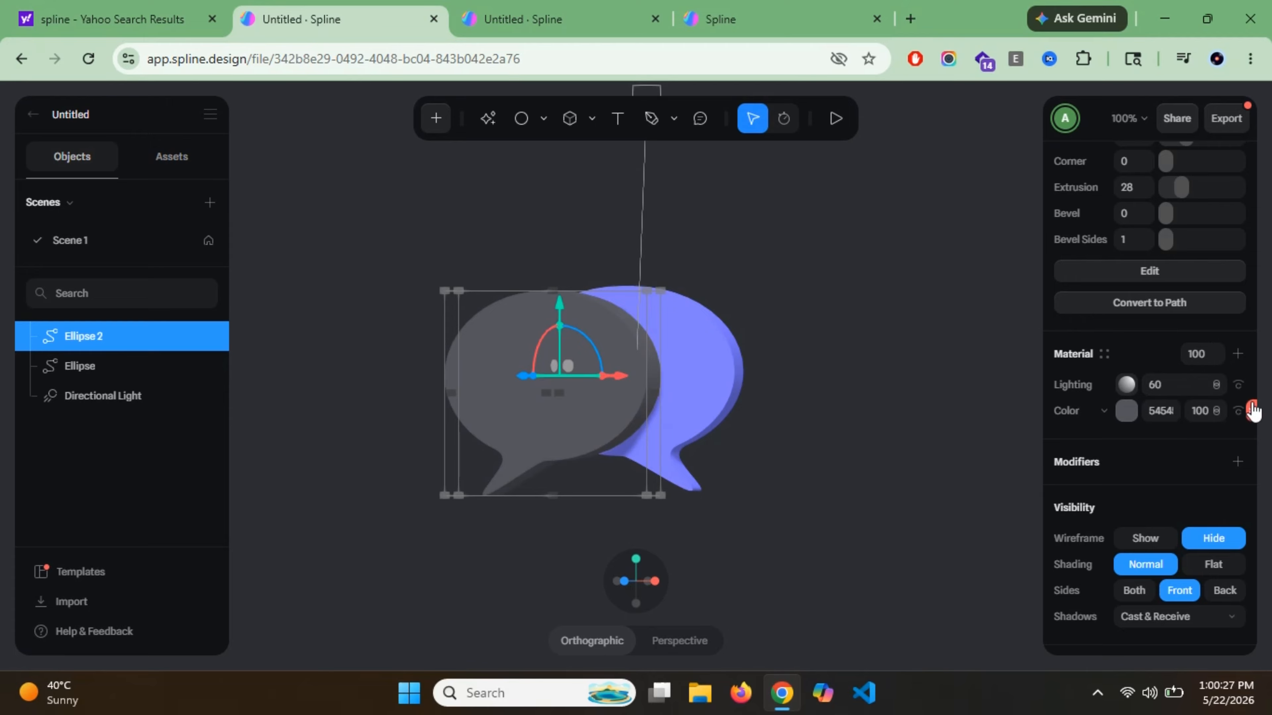
left_click(1250, 411)
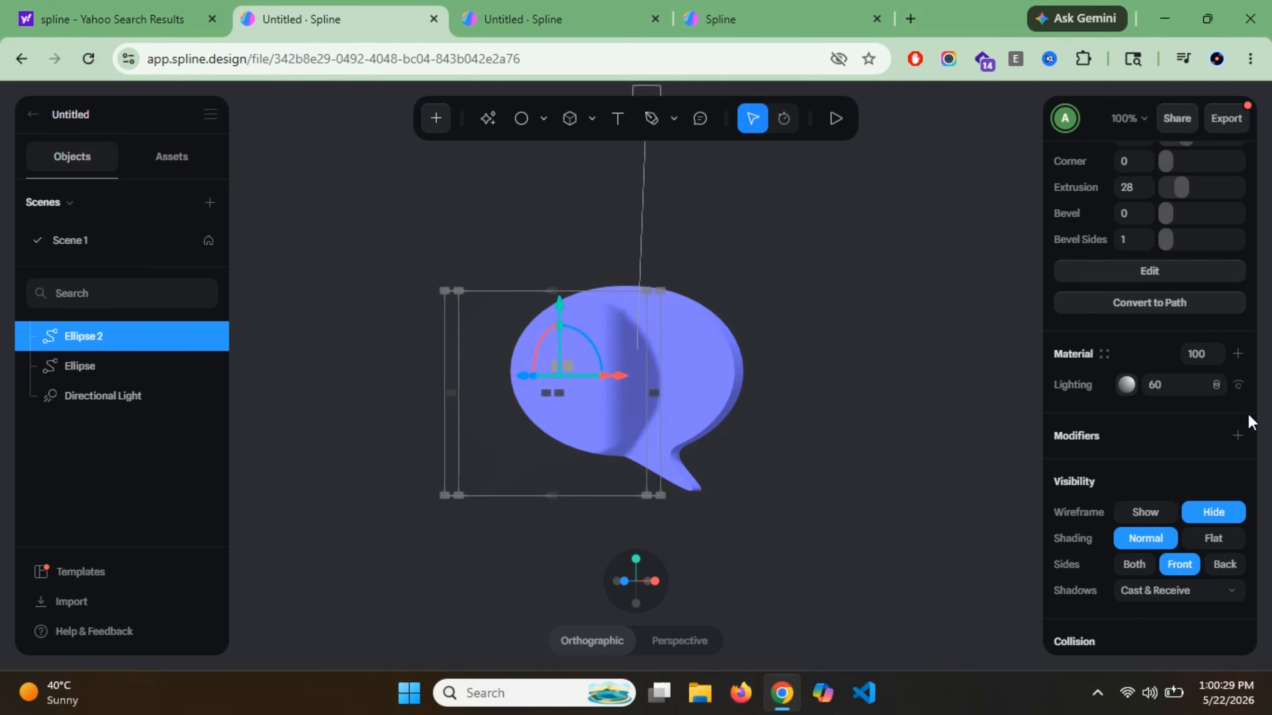
left_click(1237, 354)
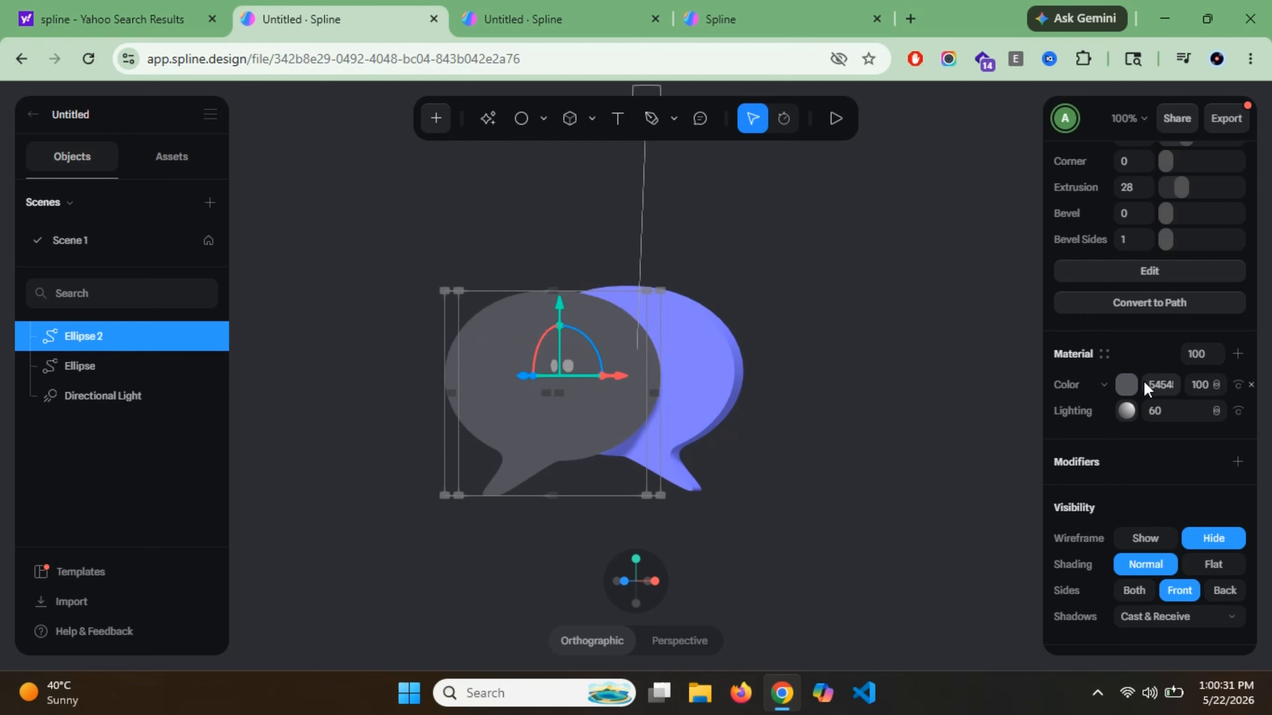
left_click(1101, 389)
scroll(1108, 455, "down", 2)
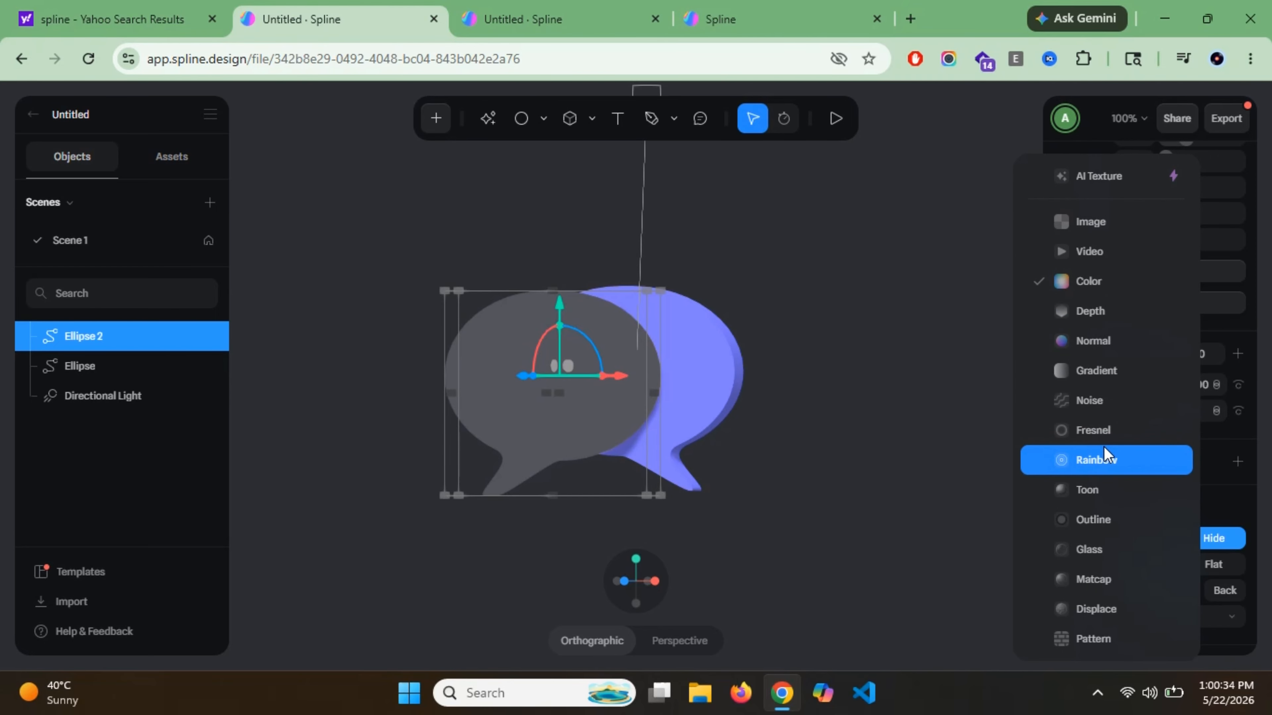
left_click(1099, 551)
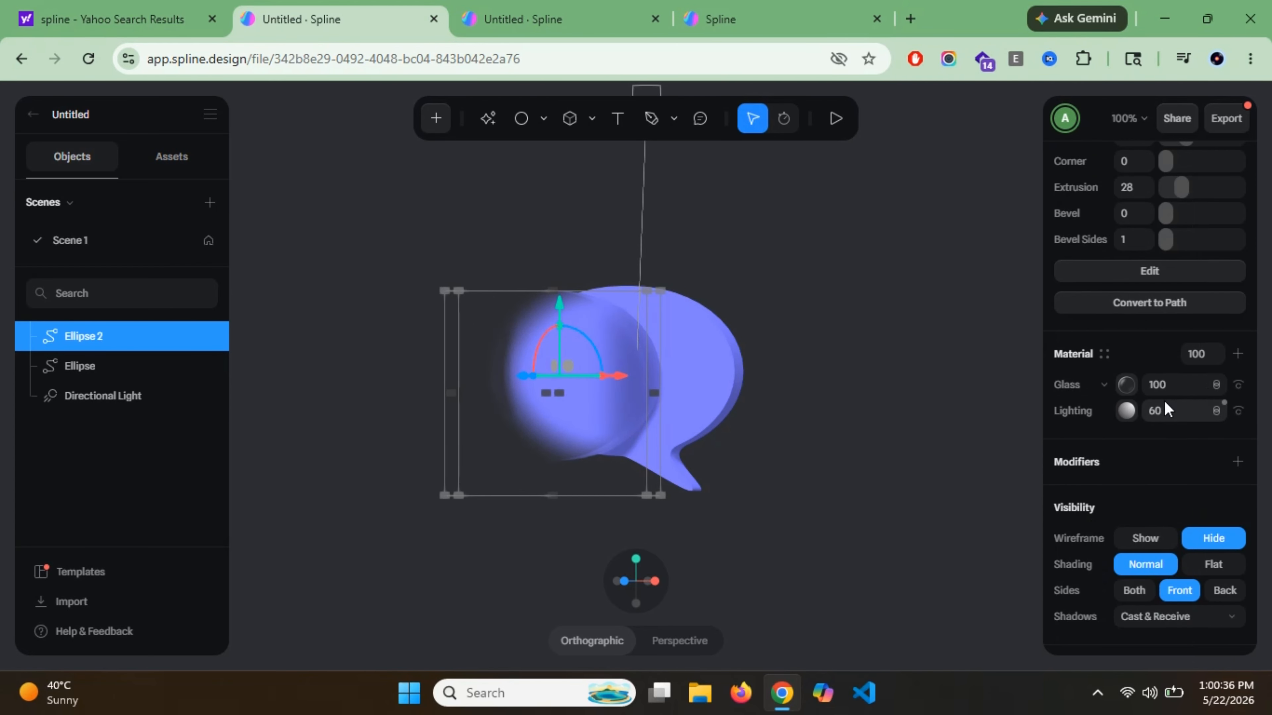
Set the front bubble's Lighting layer to 80 and change that layer's blend mode.
left_click(1159, 412)
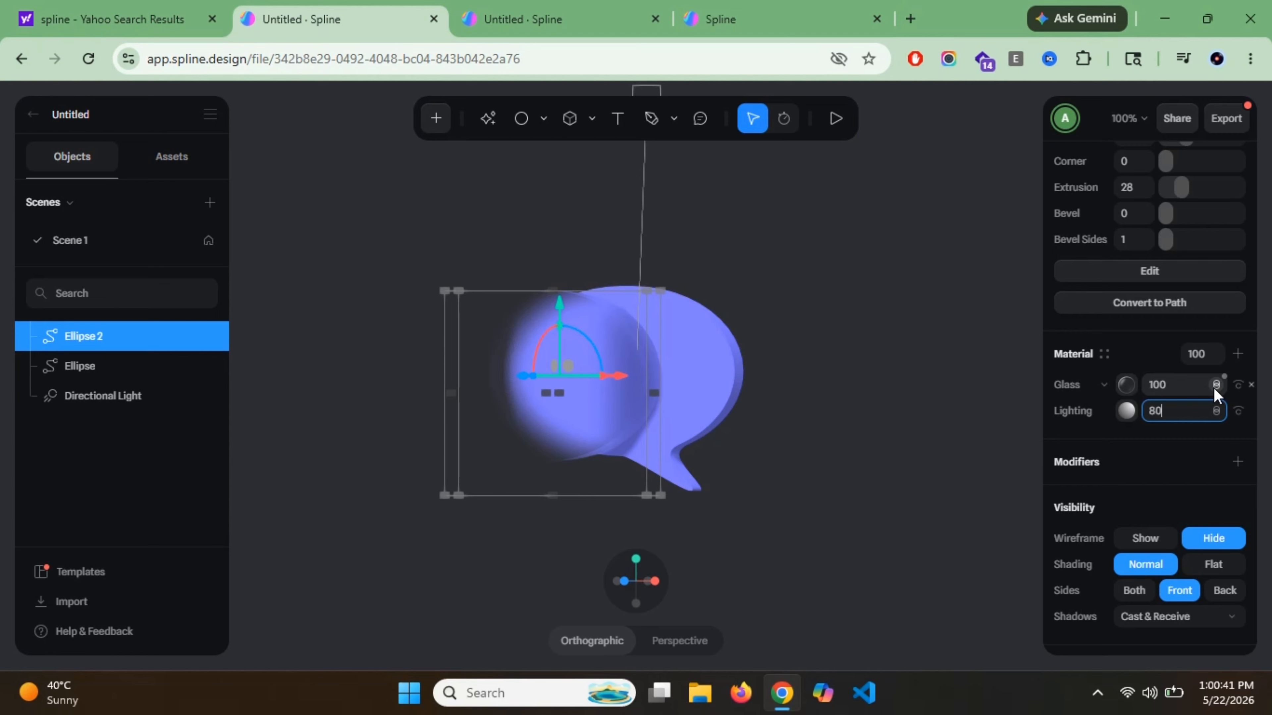
left_click(1214, 414)
left_click(1217, 465)
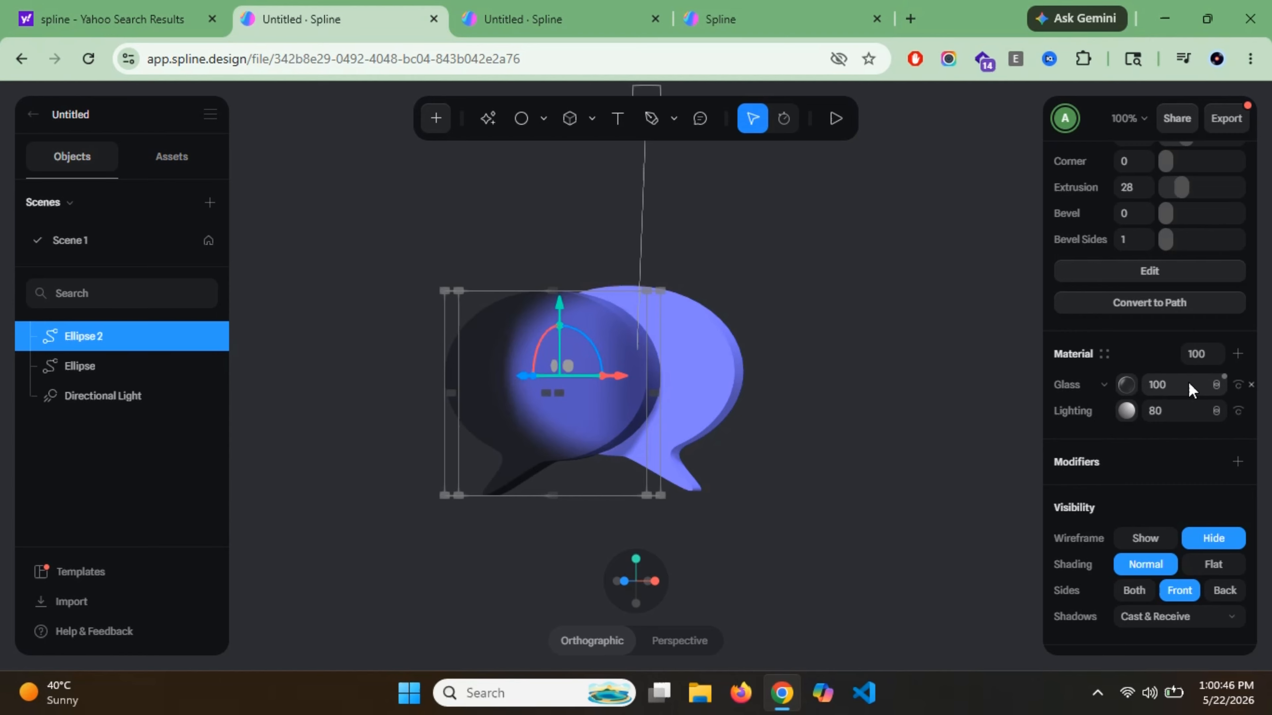
Add a Fresnel layer to the front bubble's material and blend it with Screen.
left_click(1238, 354)
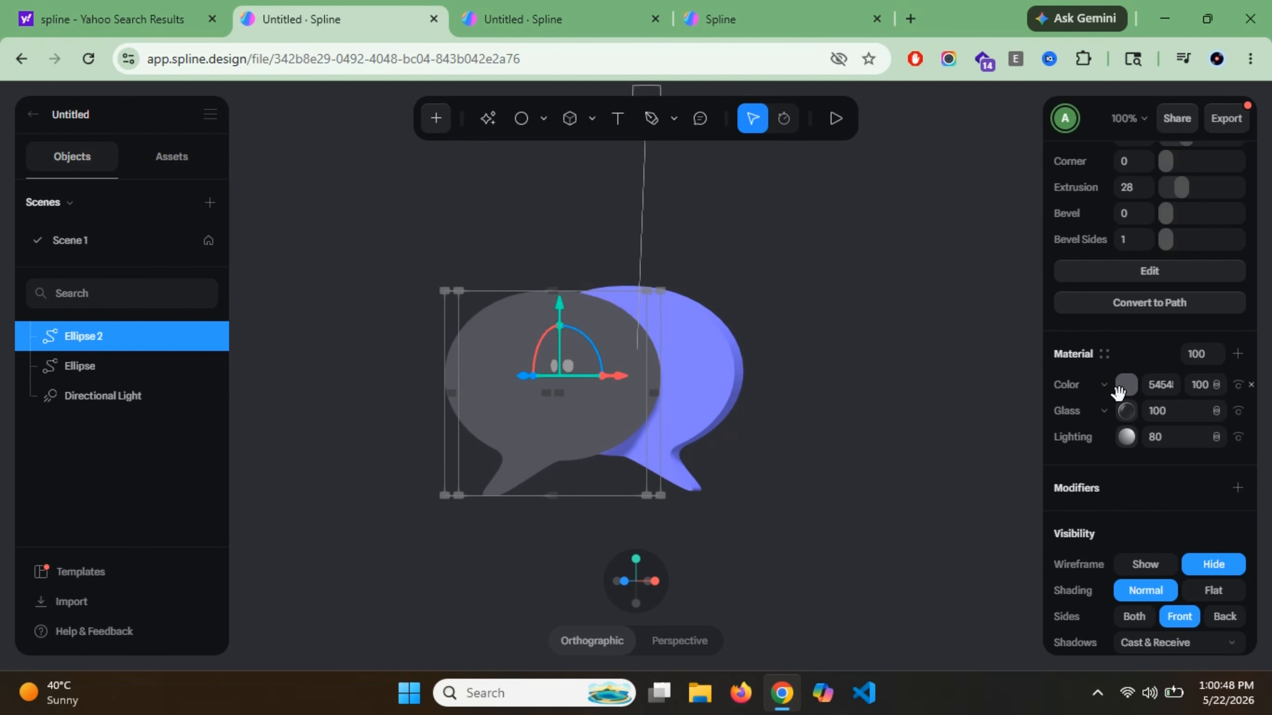
left_click(1103, 385)
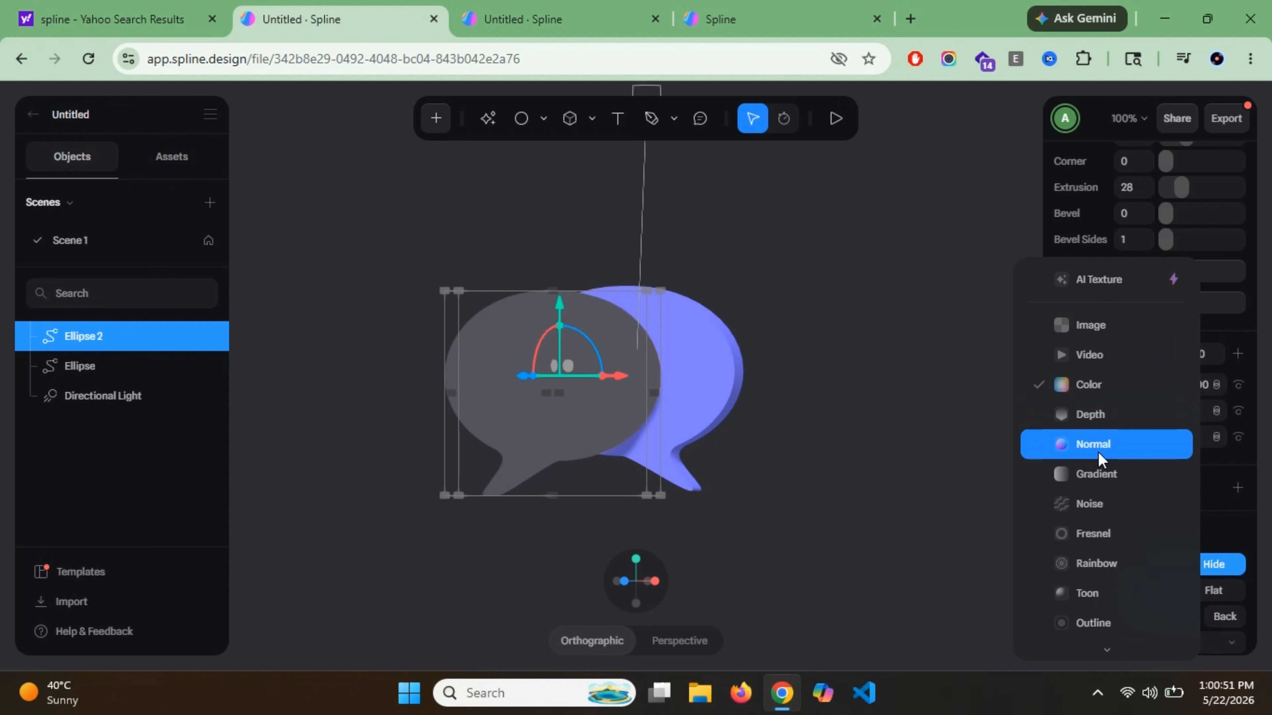
left_click(1110, 535)
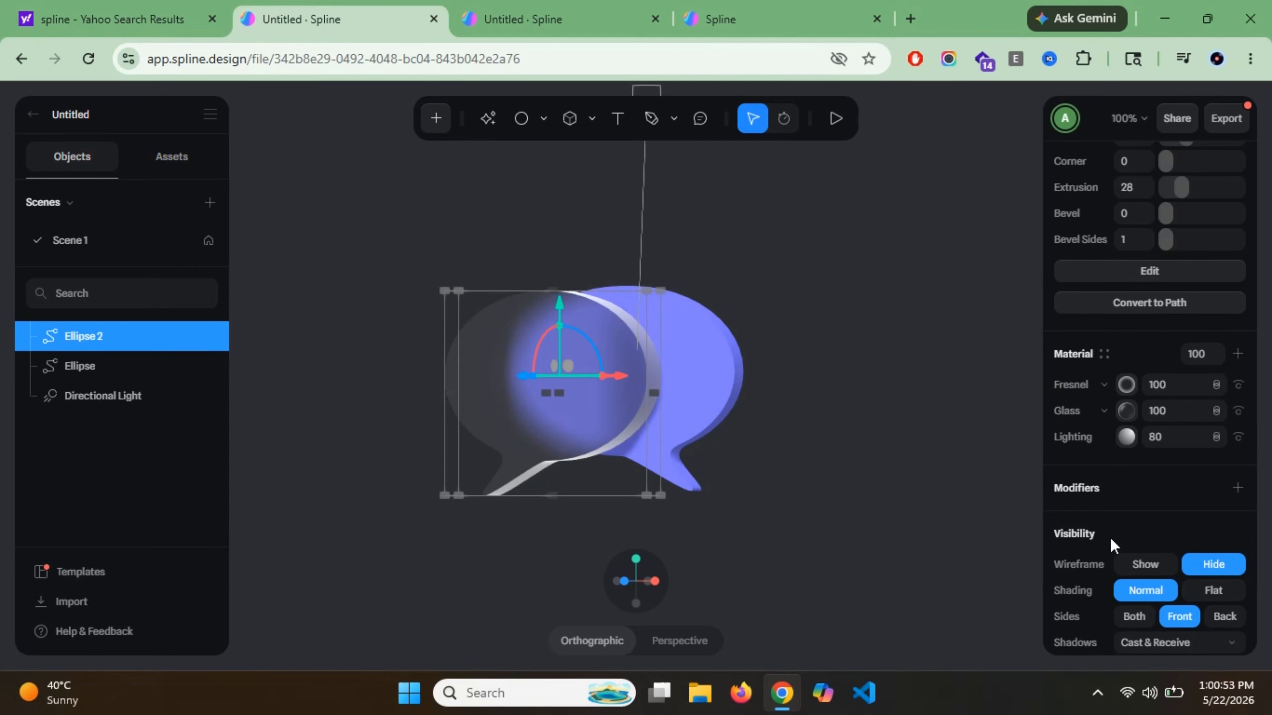
left_click(1218, 386)
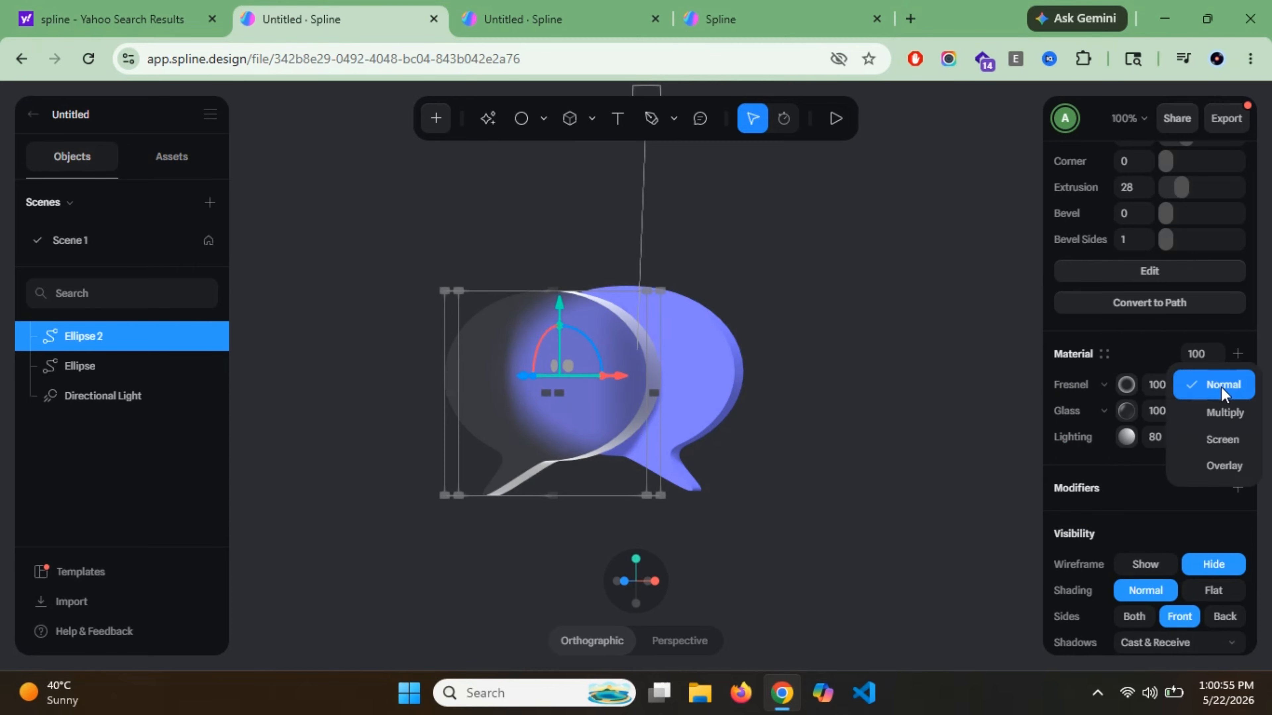
left_click(1222, 439)
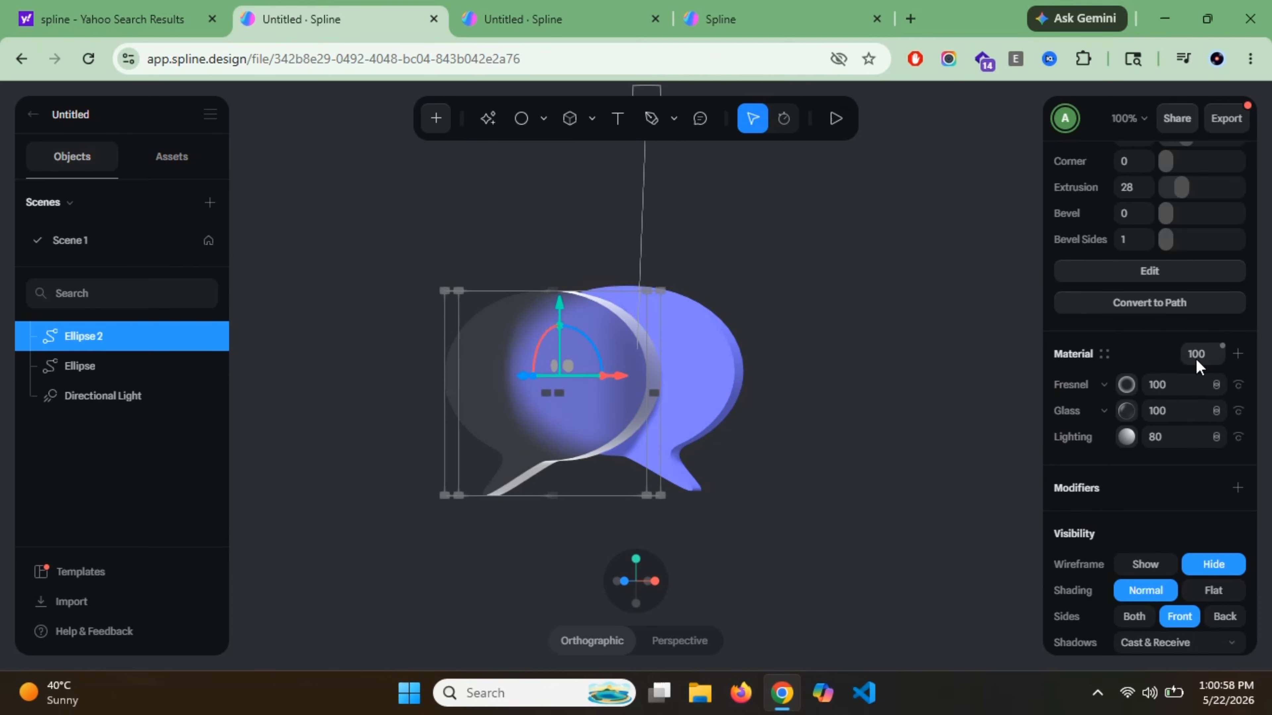
Add a Matcap layer blended with Screen above the Fresnel layer, and view the glass bubble from different angles.
left_click(1237, 354)
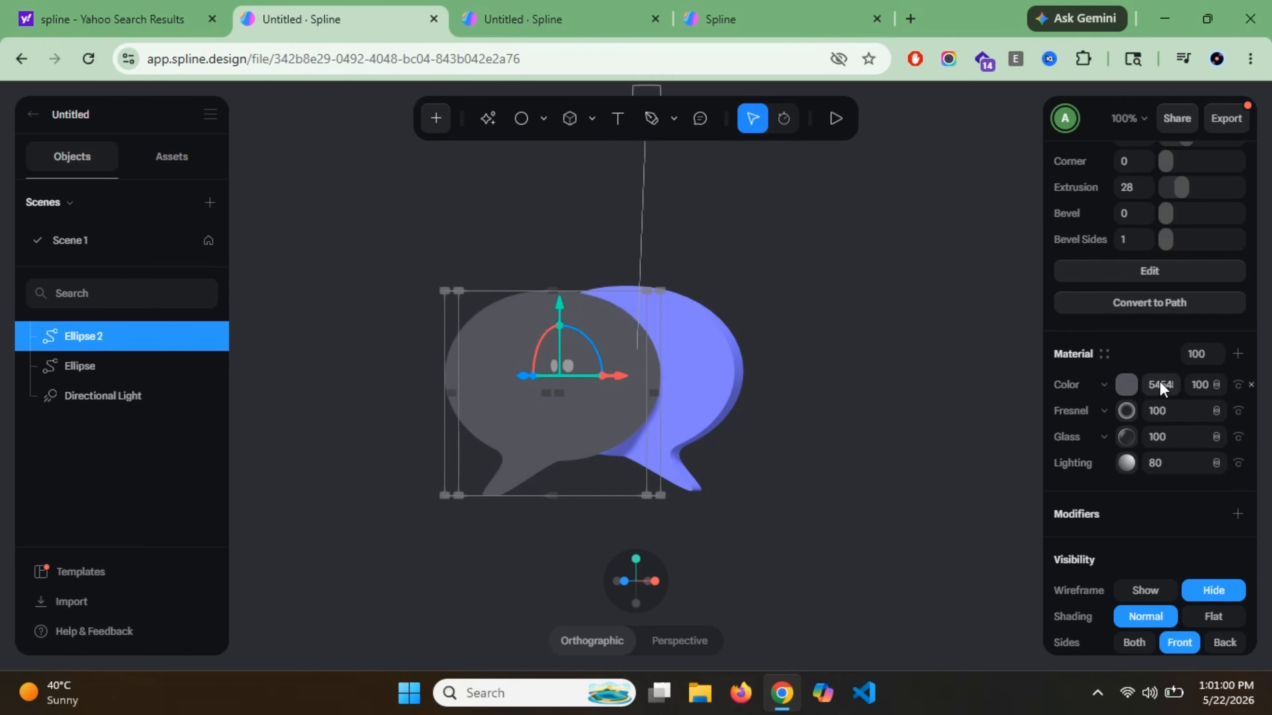
left_click(1105, 387)
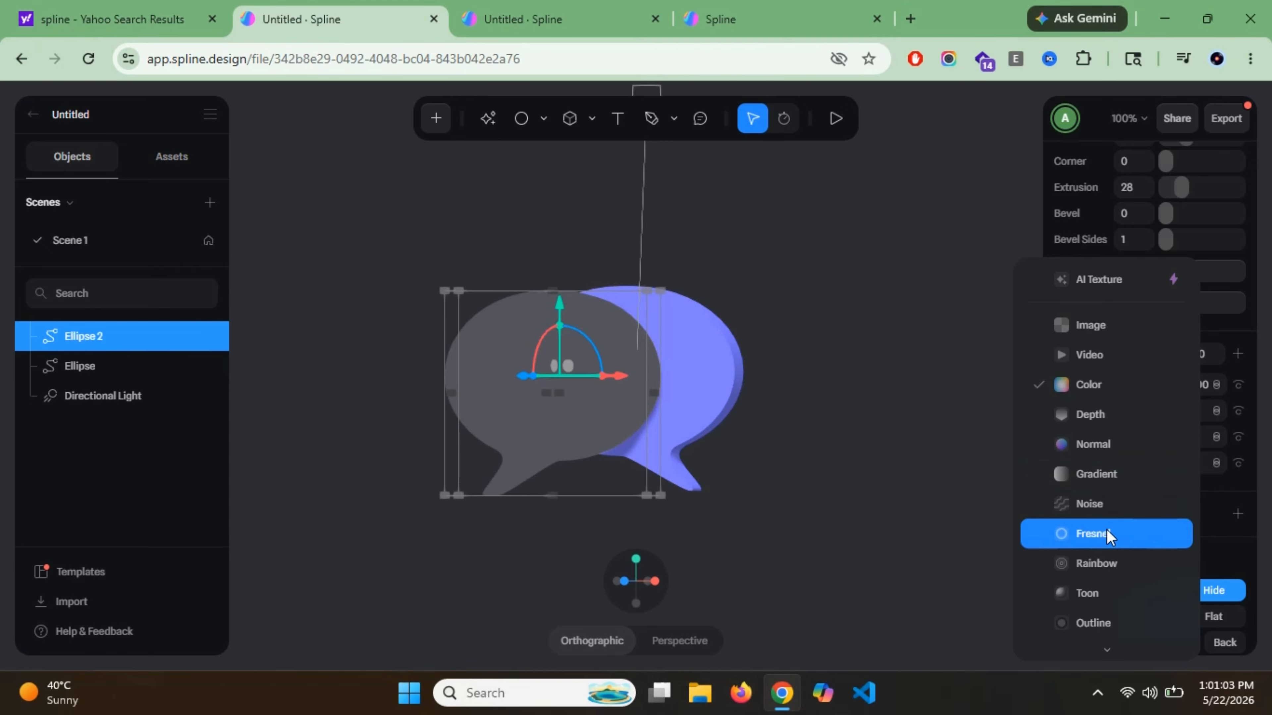
scroll(1129, 461, "down", 2)
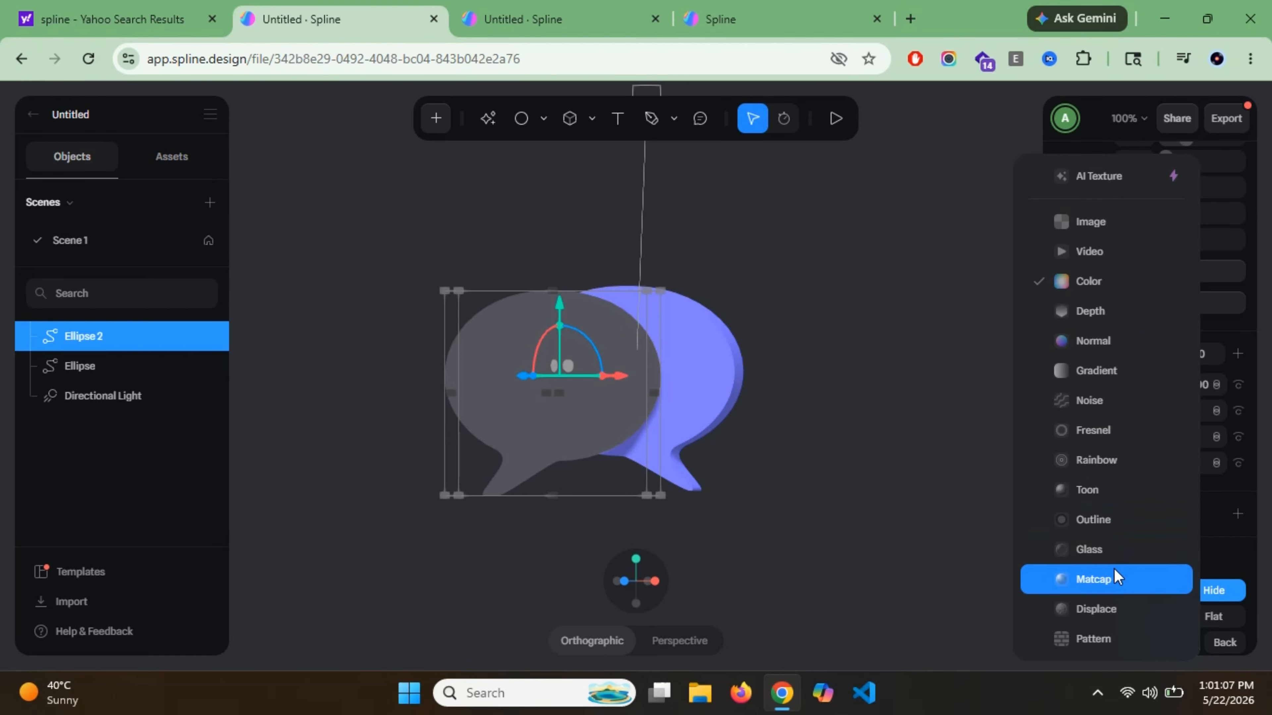
left_click(1094, 579)
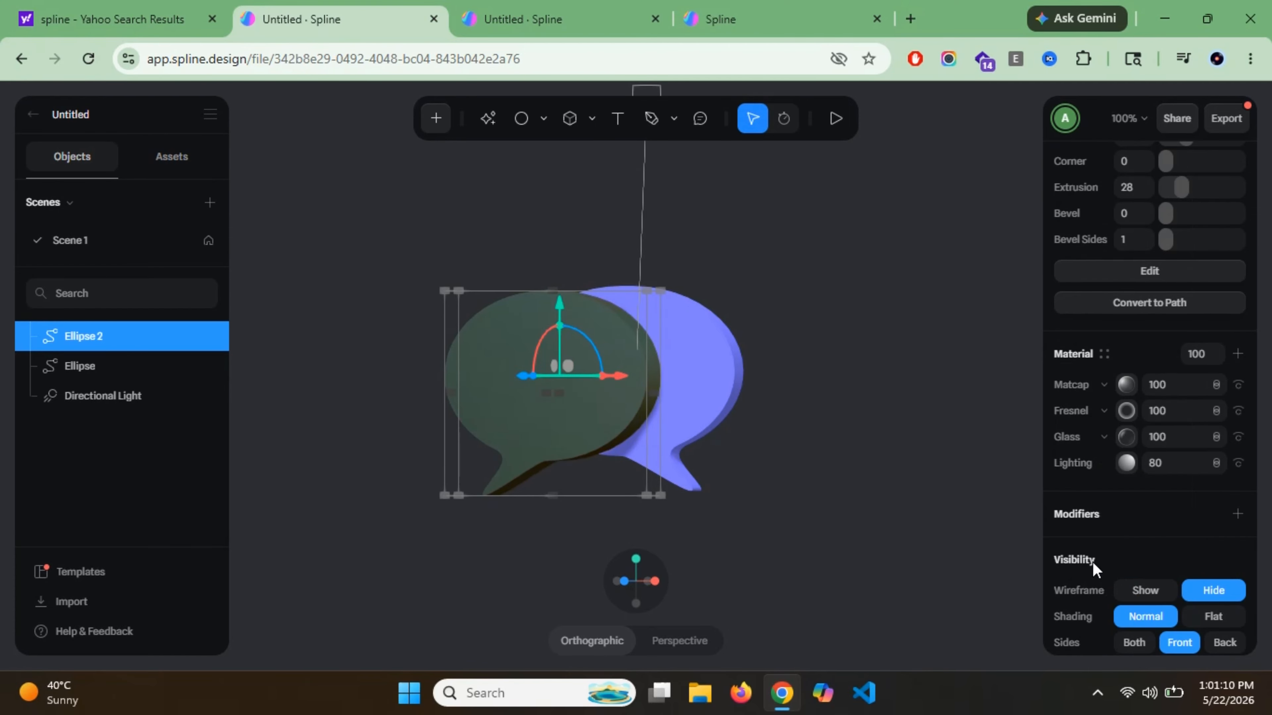
left_click(1223, 390)
left_click(1222, 438)
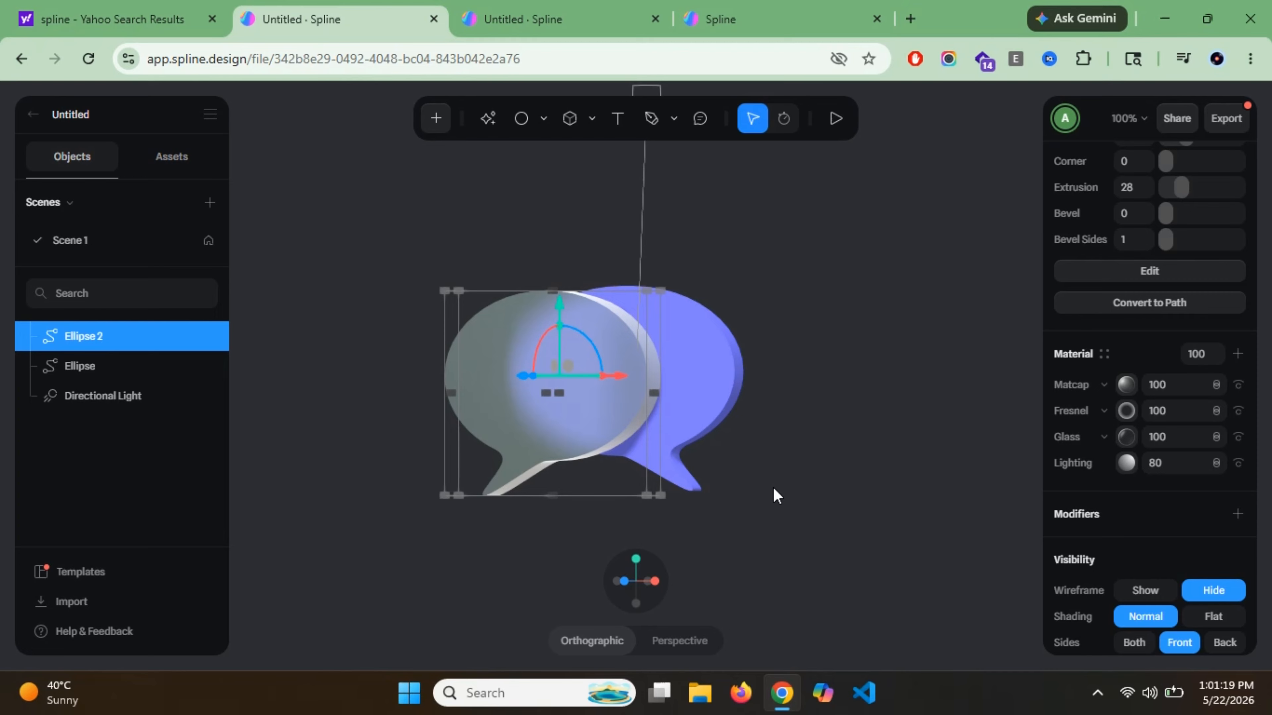
left_click(773, 496)
left_click(564, 582)
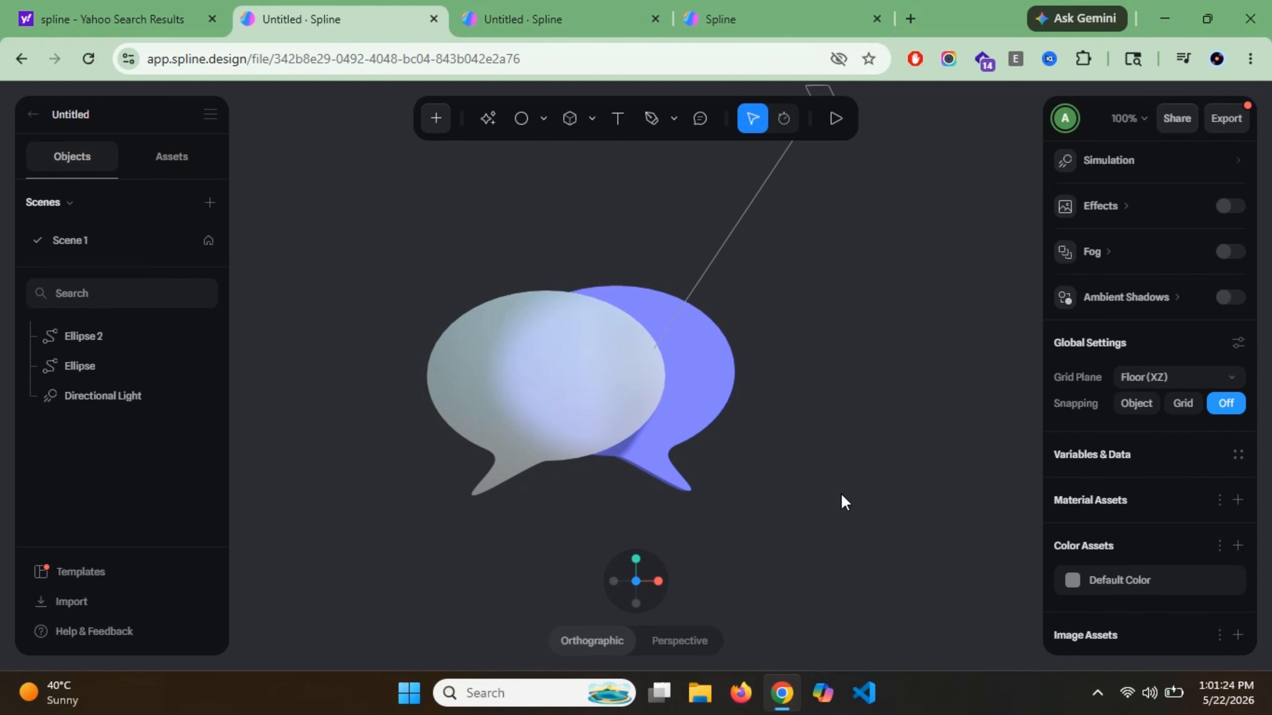
left_click_drag(840, 494, 812, 494, "alt")
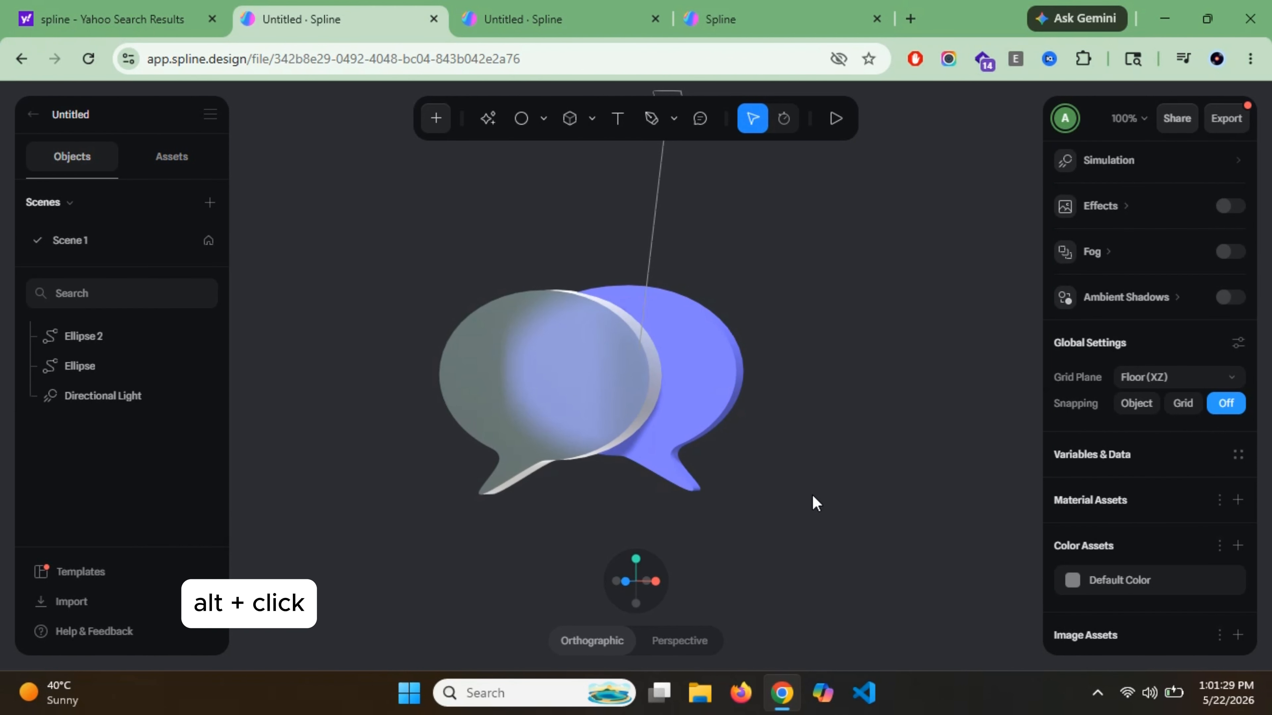
Try the Overlay blend mode on the front bubble's Matcap layer and return it to Screen.
left_click(553, 382)
left_click(537, 391)
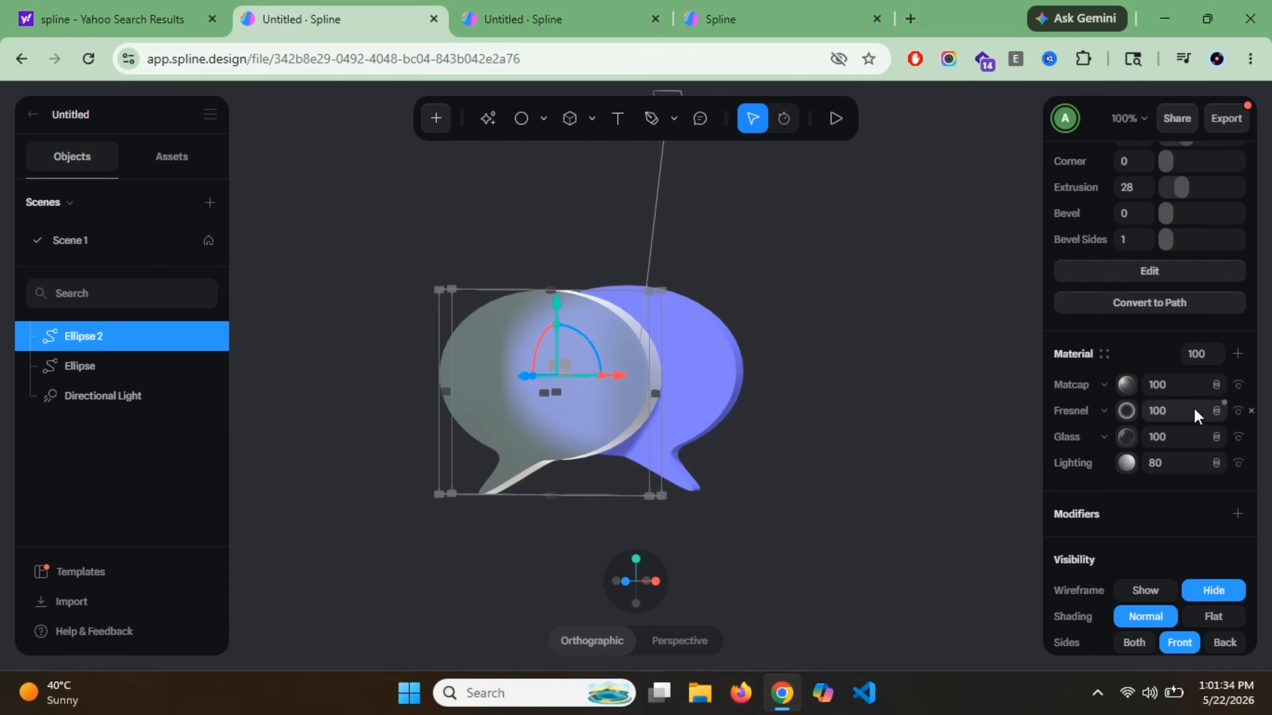
left_click(1205, 387)
left_click(1215, 412)
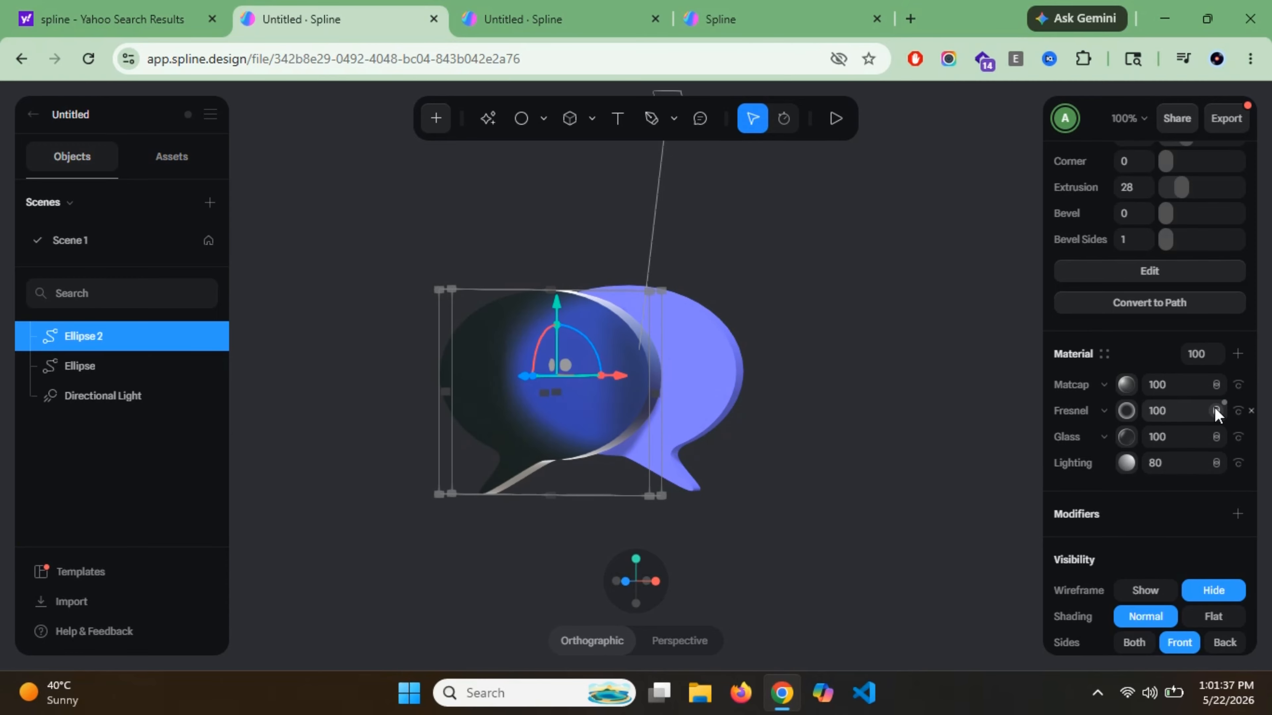
left_click(1216, 385)
left_click(1223, 357)
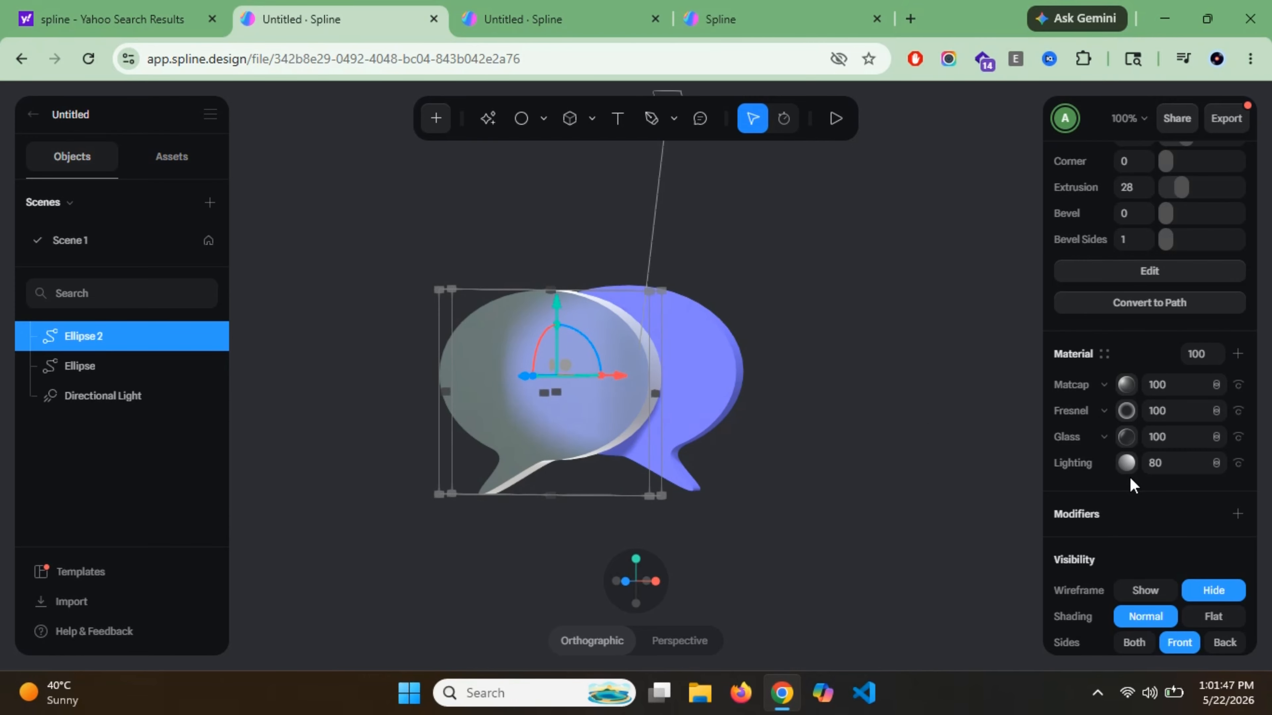
Replace the front bubble's Matcap texture with the black one with a bright blue rim from the Spline Library.
left_click(1127, 385)
left_click(1128, 384)
left_click(1218, 385)
left_click(1220, 390)
left_click(1126, 386)
scroll(1120, 521, "down", 2)
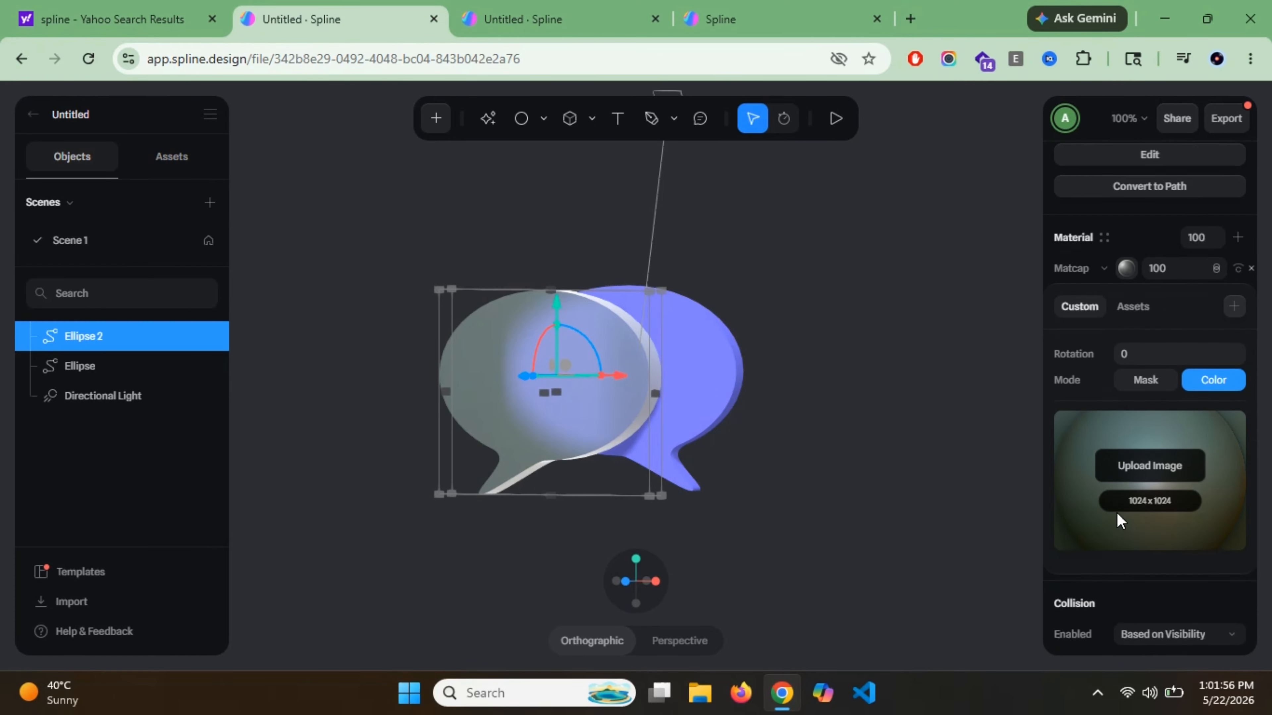
left_click(1152, 307)
left_click(1223, 565)
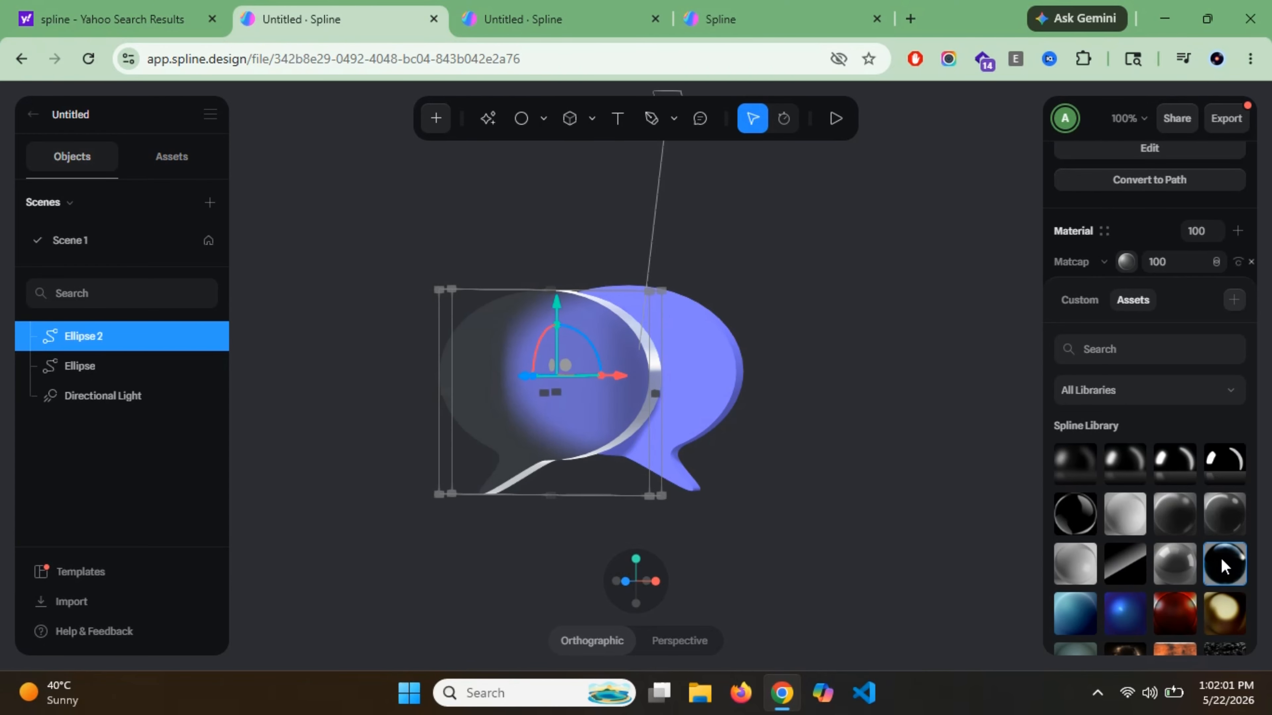
scroll(1222, 551, "down", 5)
scroll(1152, 351, "up", 6)
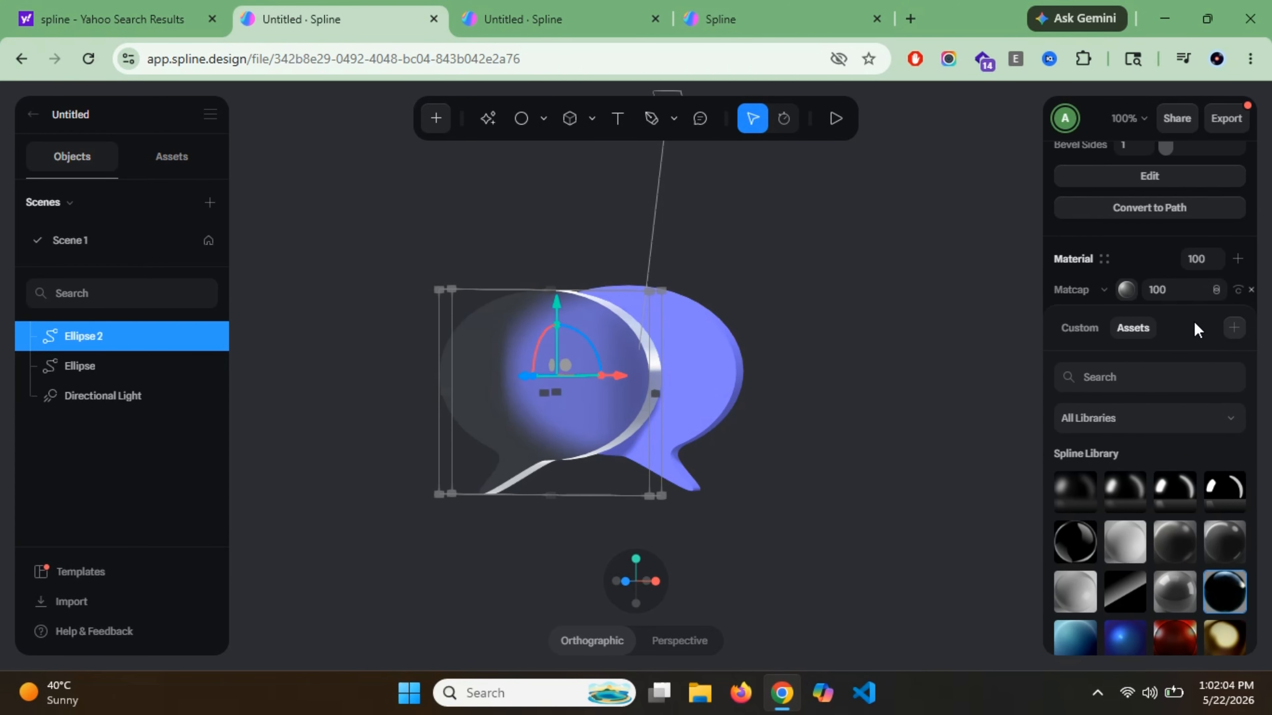
Try the Overlay, Multiply and Normal blend modes on the front bubble's new matcap and return it to Screen.
left_click(1126, 289)
left_click(1216, 293)
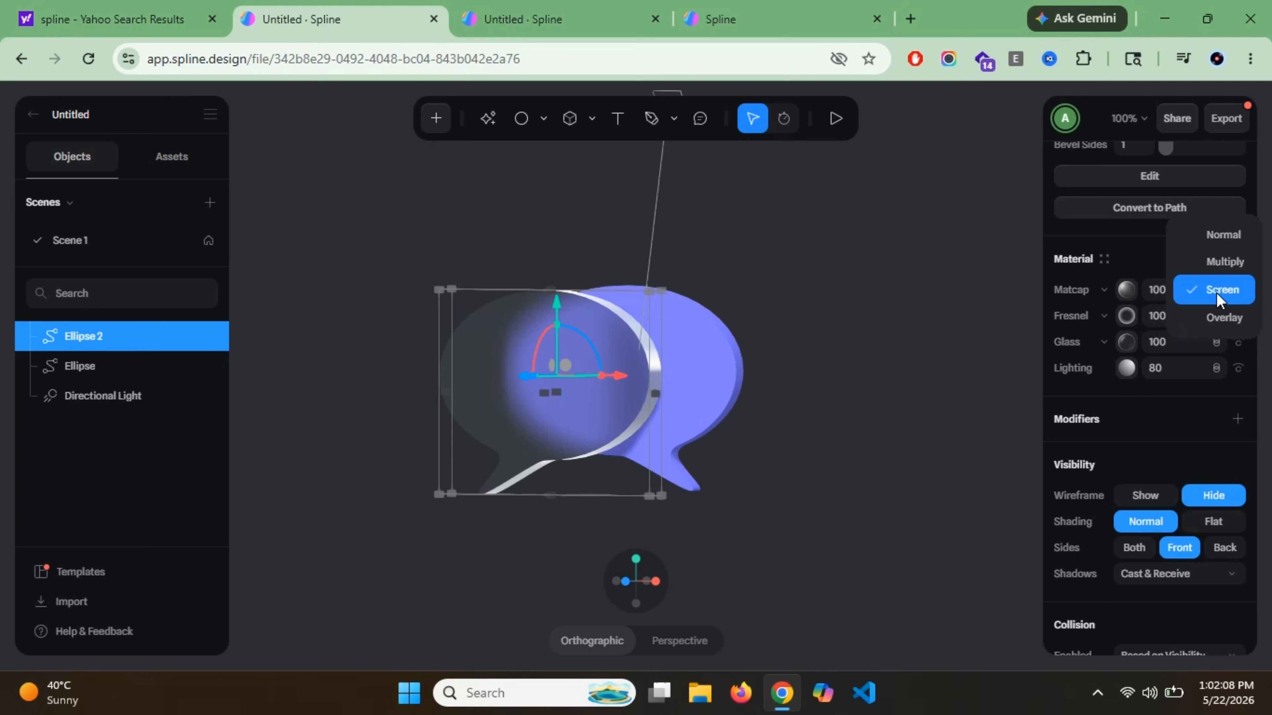
left_click(1222, 318)
left_click(1221, 292)
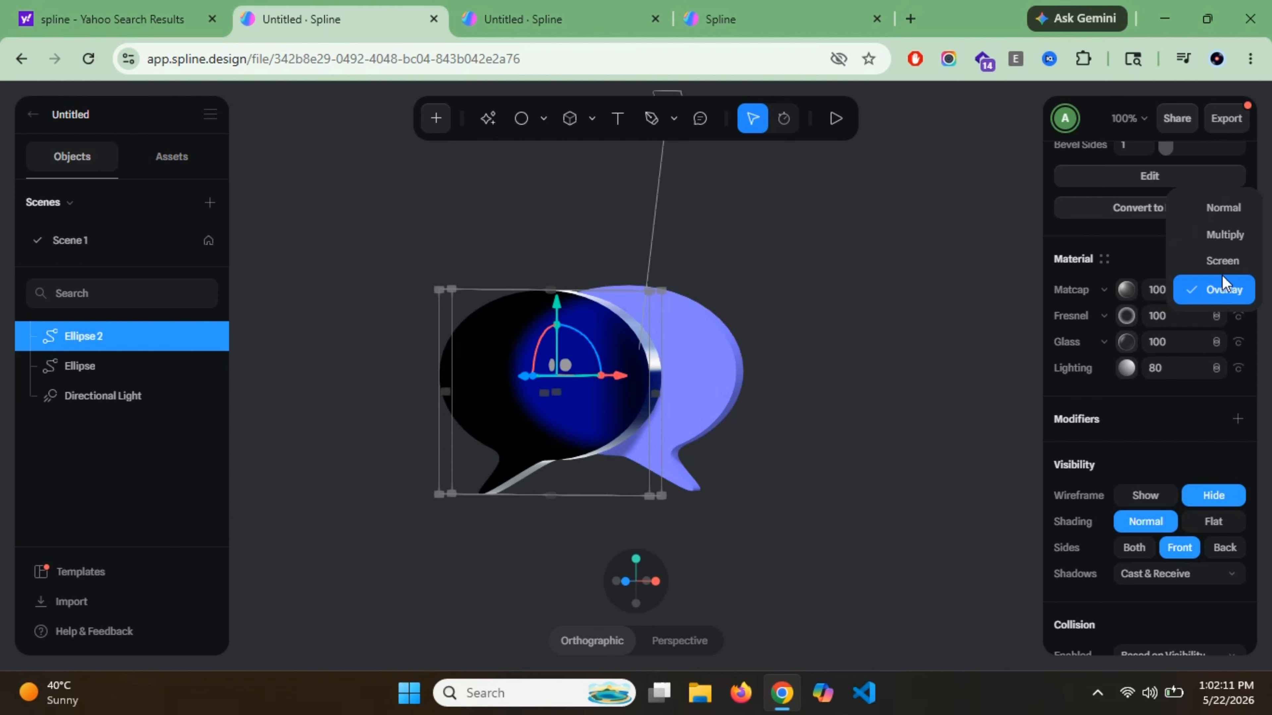
left_click(1223, 239)
left_click(1219, 291)
left_click(1219, 264)
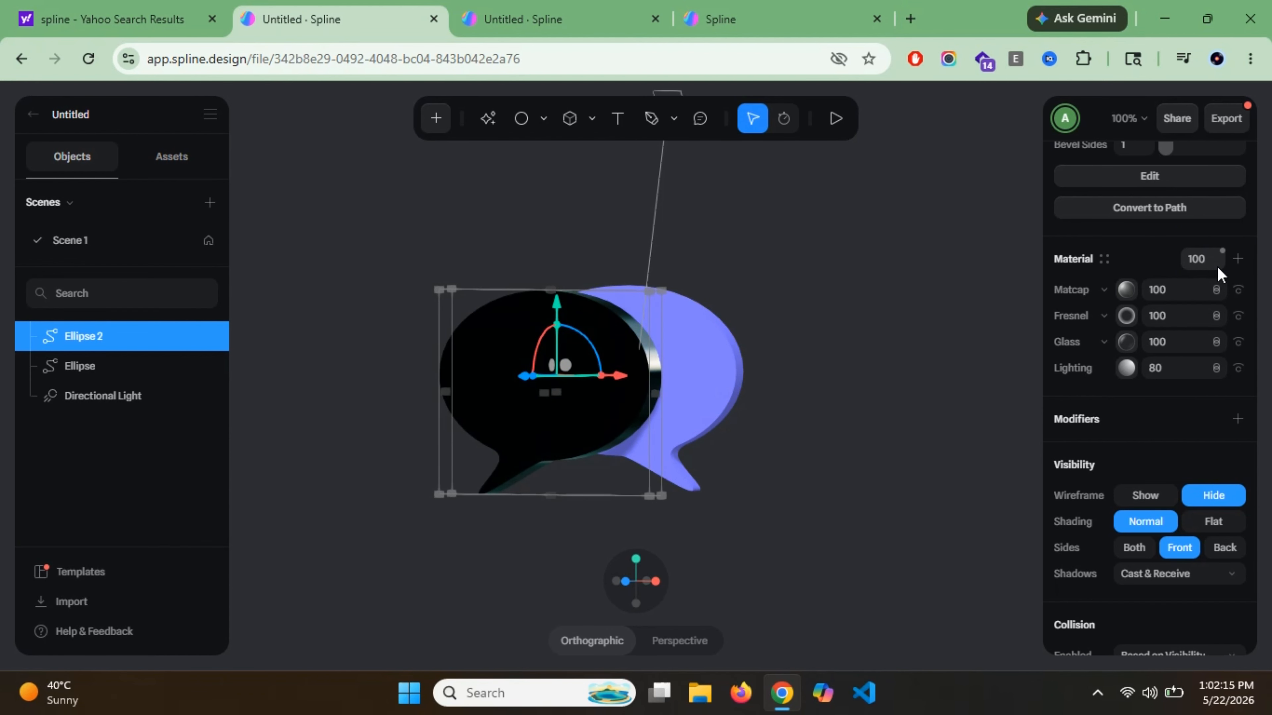
left_click(1217, 290)
left_click(1220, 344)
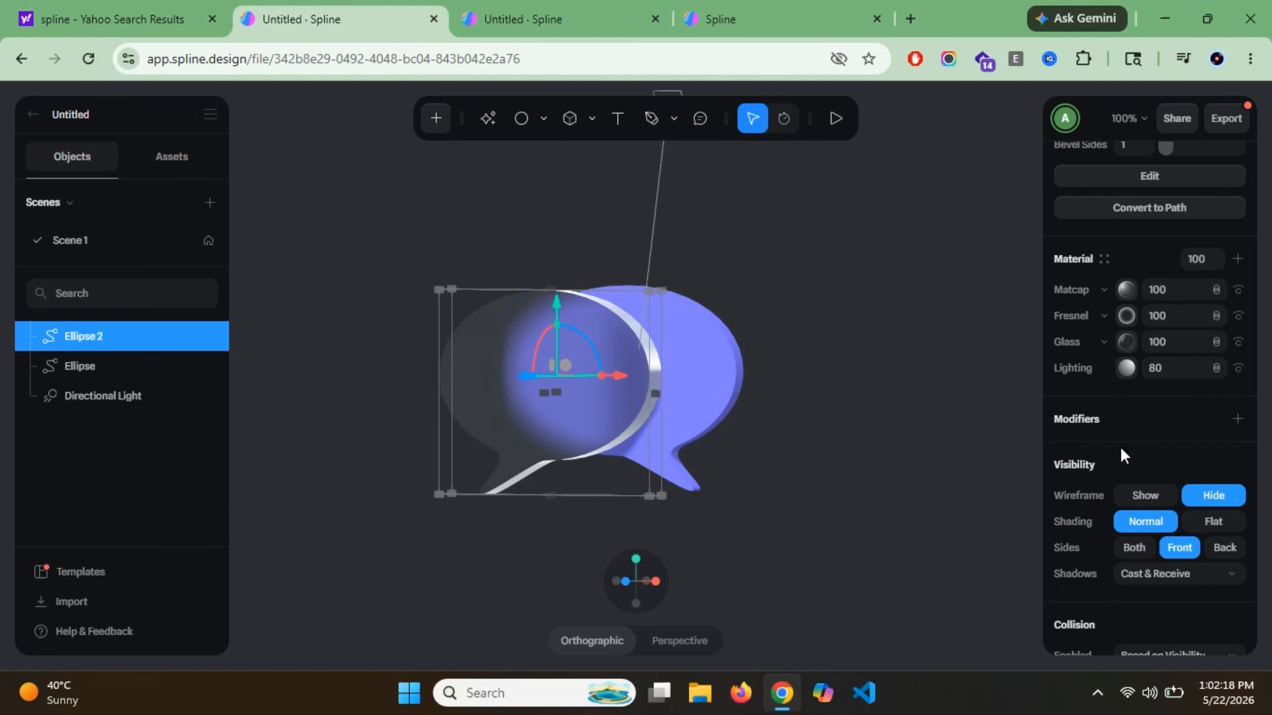
Set the front bubble's bevel to 4 and deselect it.
scroll(1152, 351, "up", 4)
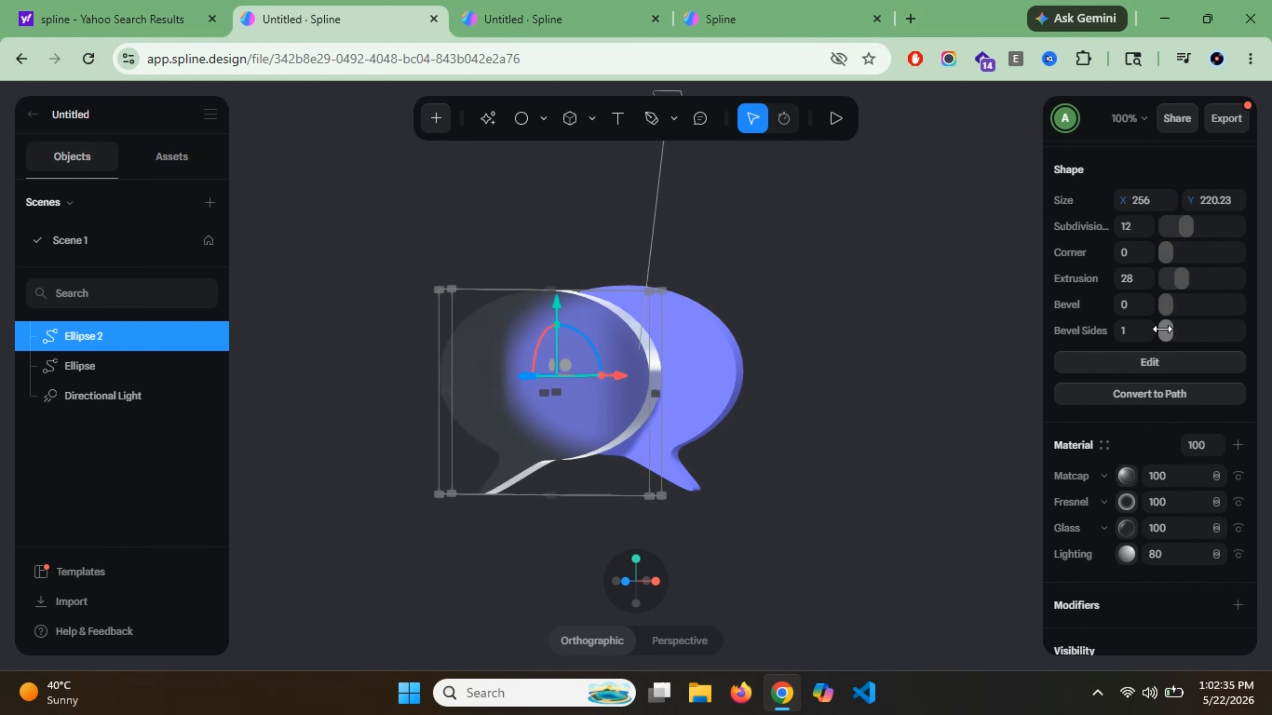
left_click_drag(1164, 311, 1169, 311)
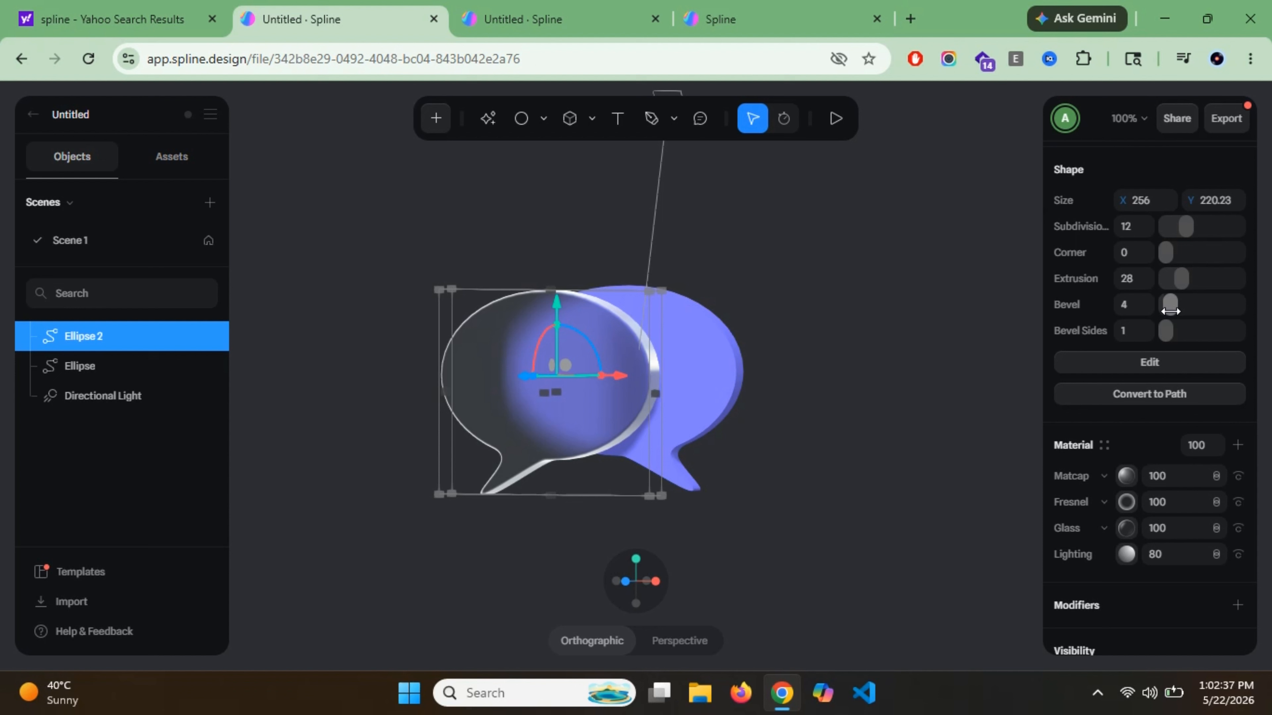
left_click(818, 427)
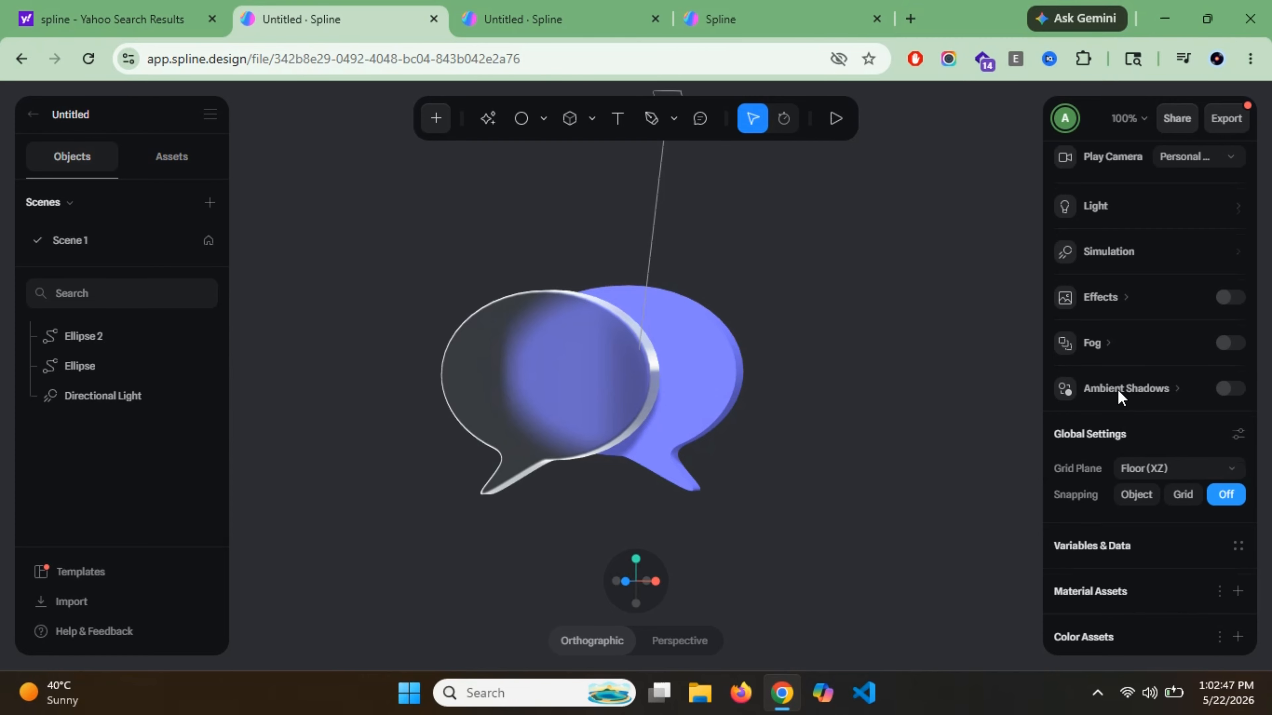
Set the scene's background colour to light grey DFDFDF.
scroll(1118, 390, "up", 5)
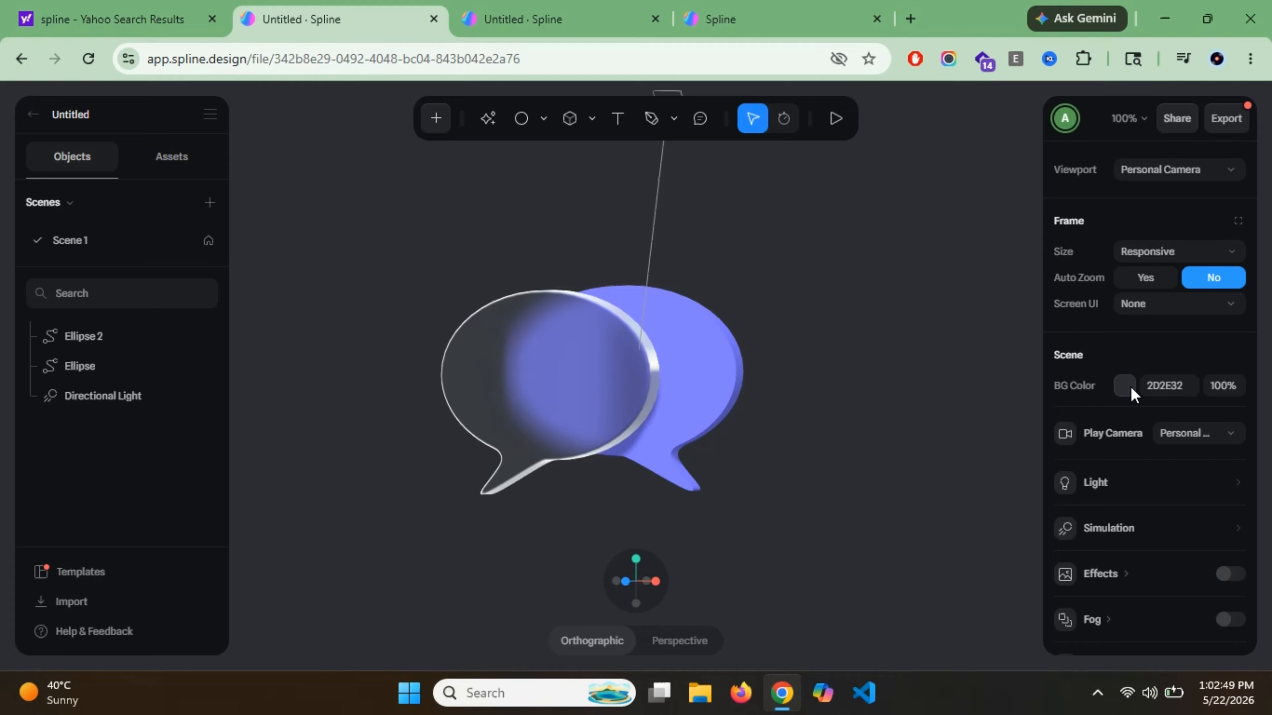
left_click(1124, 385)
left_click_drag(1102, 516, 1039, 483)
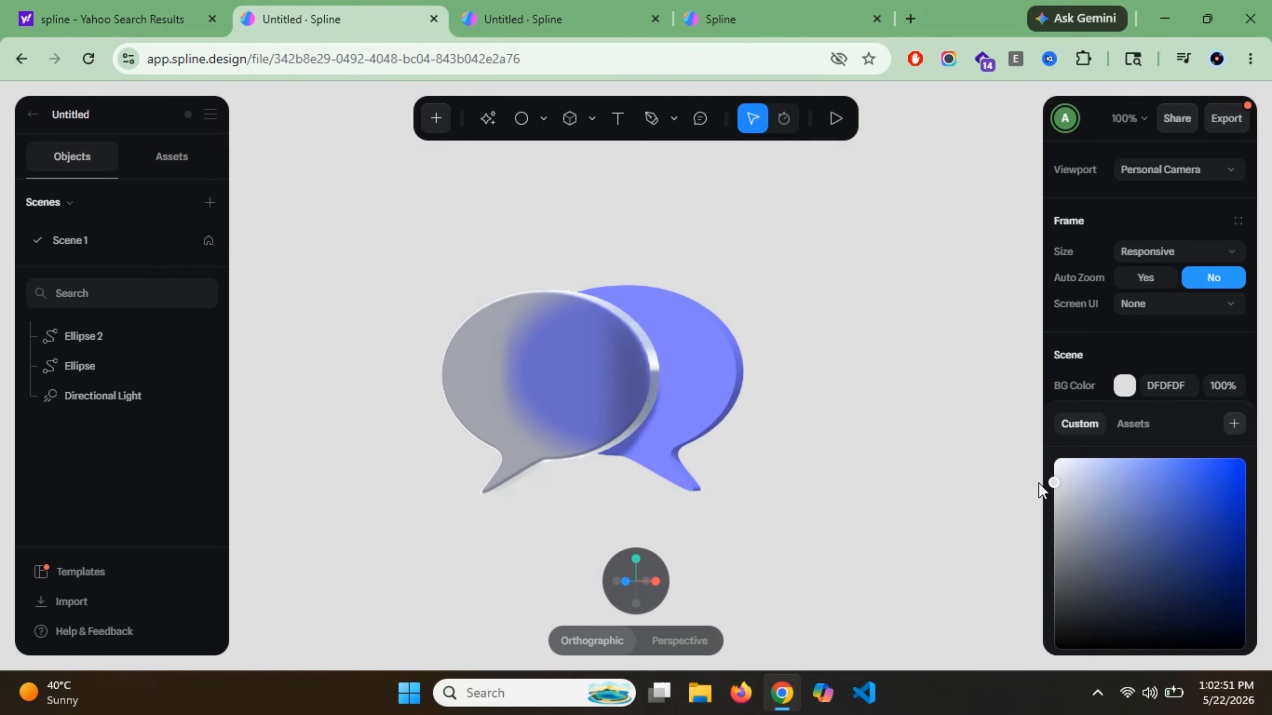
Change the blend mode of the front bubble's Glass layer to brighten the glass, and deselect the bubble.
left_click(525, 352)
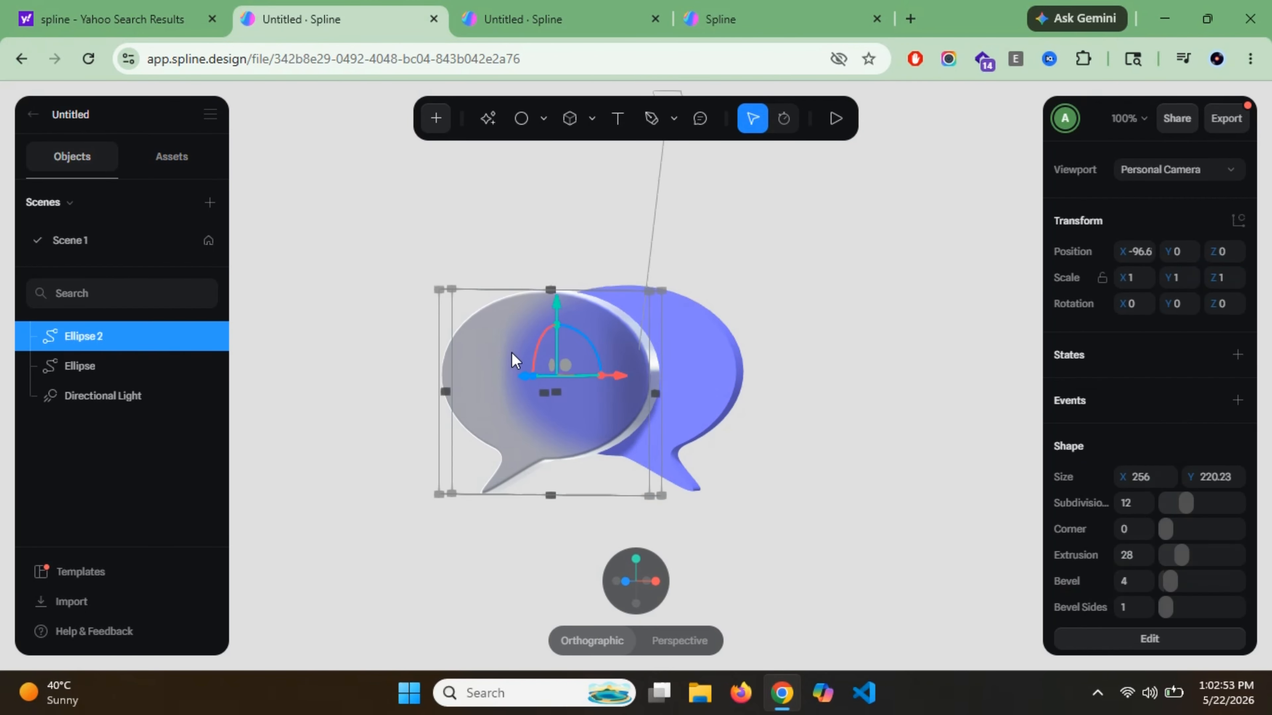
scroll(1151, 381, "down", 5)
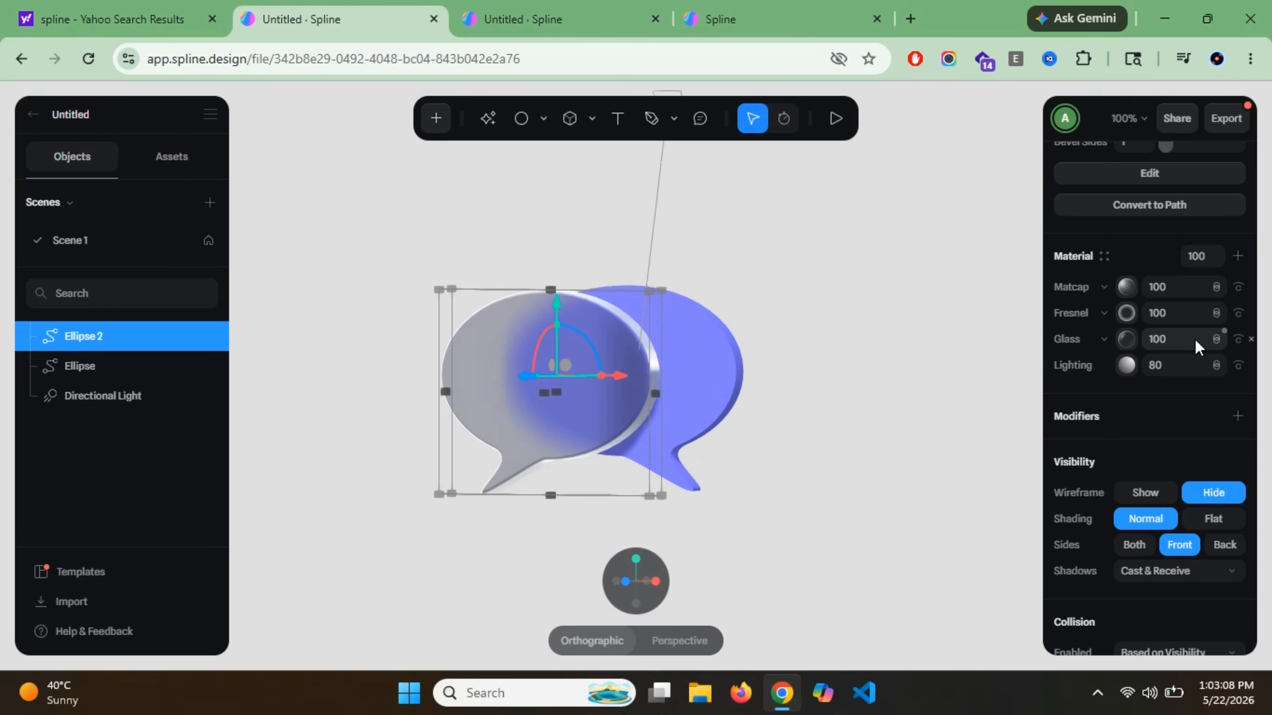
left_click(1215, 340)
left_click(1214, 313)
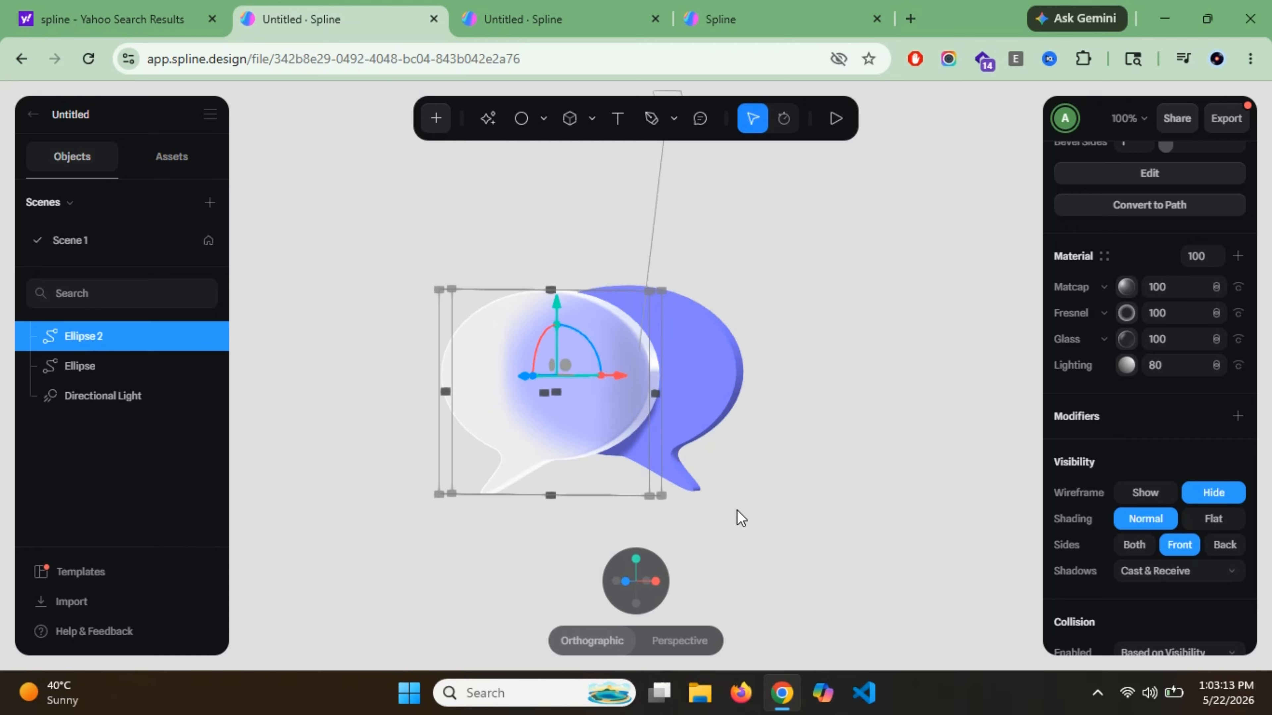
left_click(831, 425)
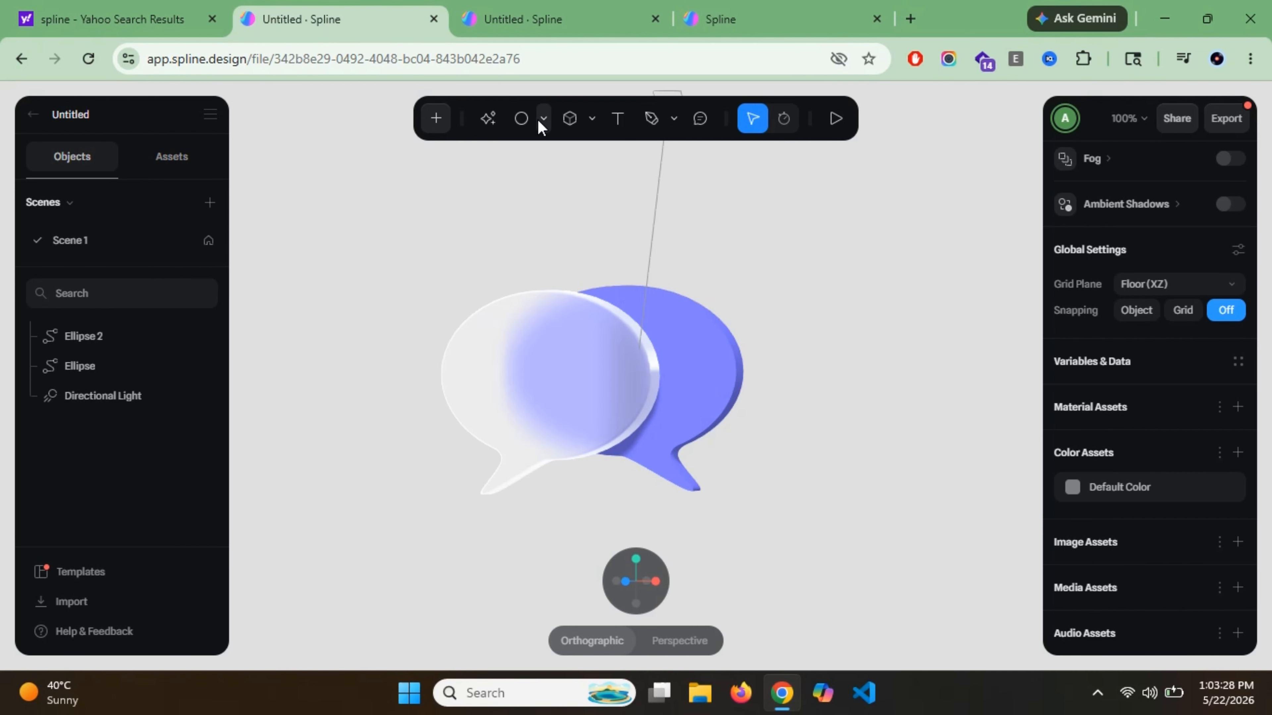
Draw a small cylinder on the front face of the glass bubble, near the left end of its middle line.
left_click(539, 119)
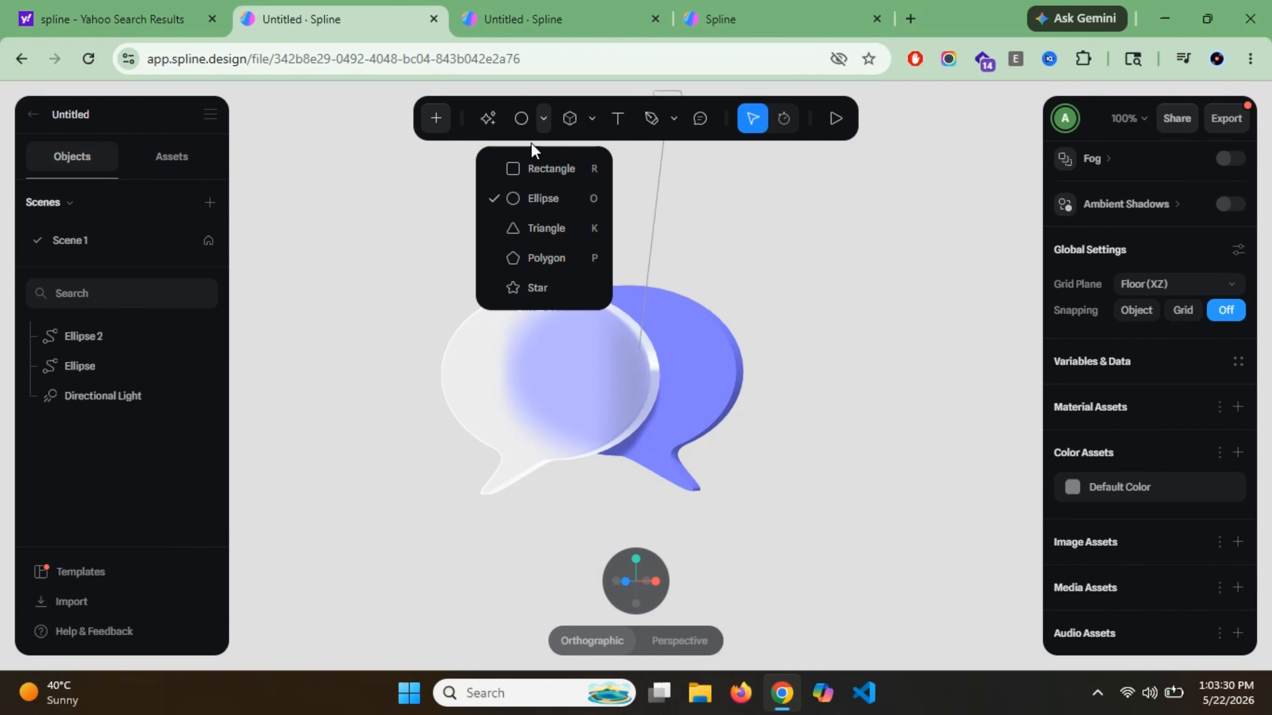
left_click(591, 119)
left_click(586, 228)
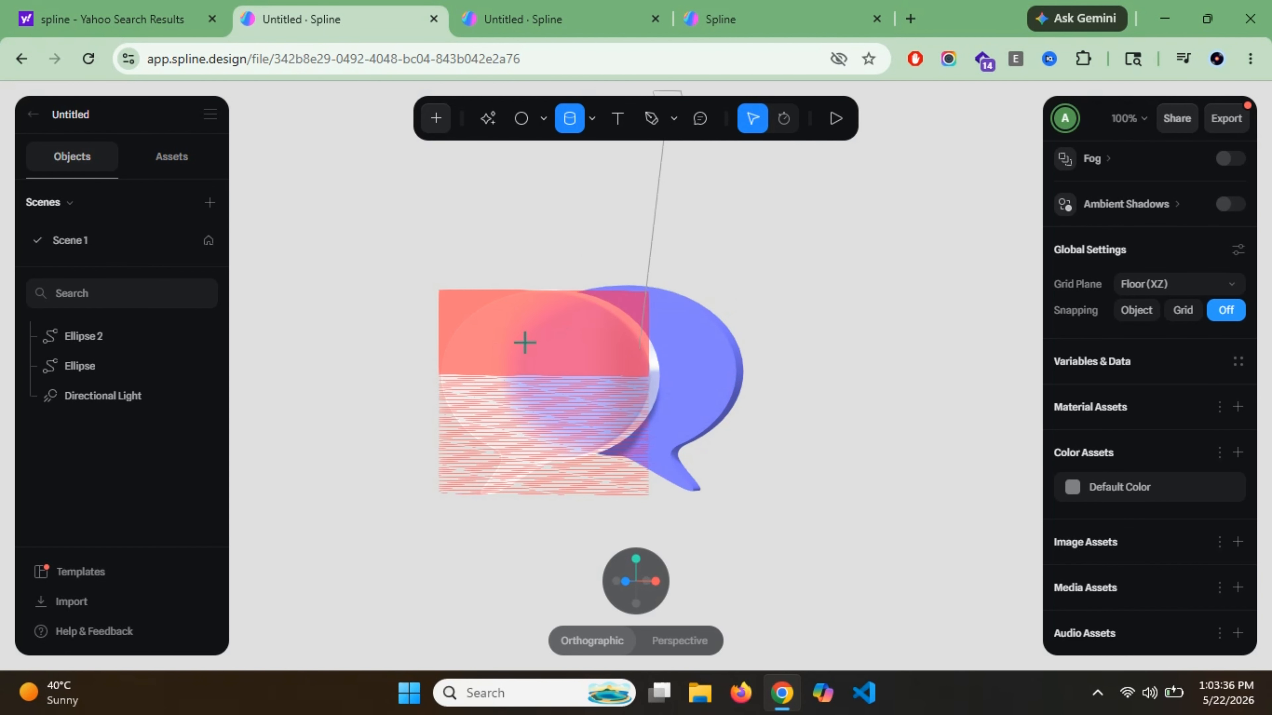
left_click_drag(483, 355, 506, 394)
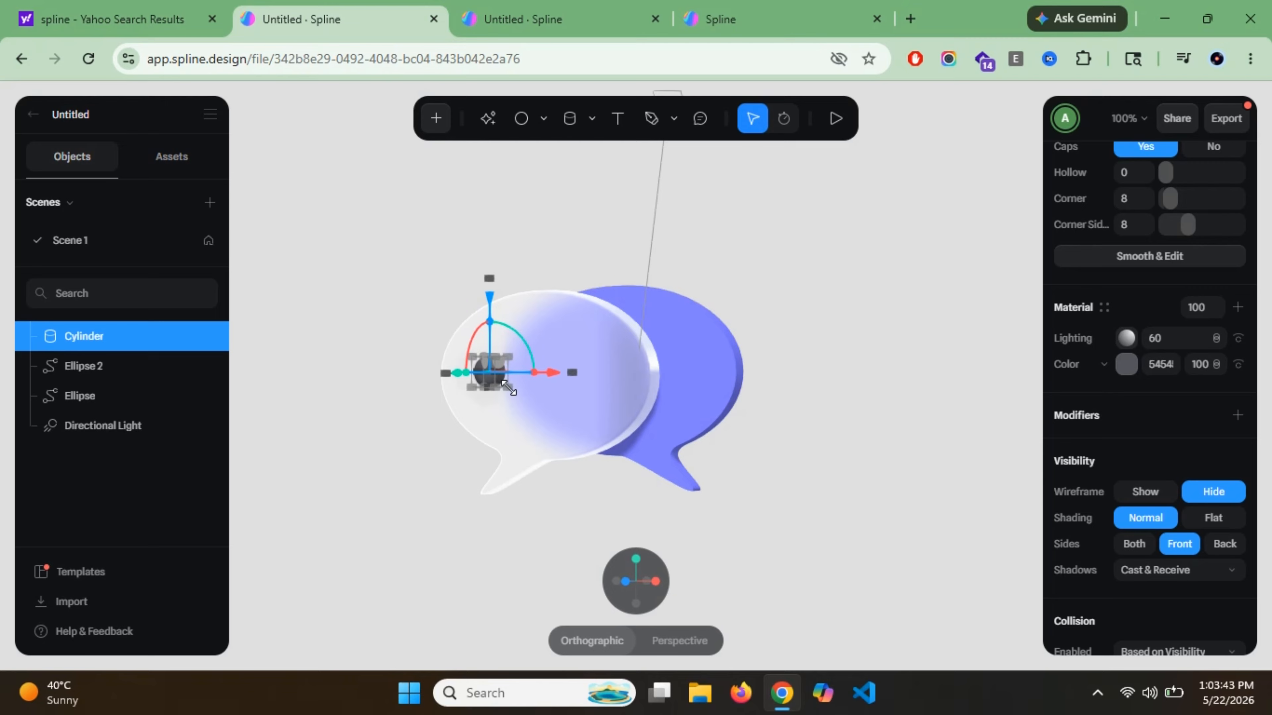
Colour the cylinder white and set its Lighting layer to 80.
left_click(1127, 369)
left_click_drag(1069, 441, 1041, 433)
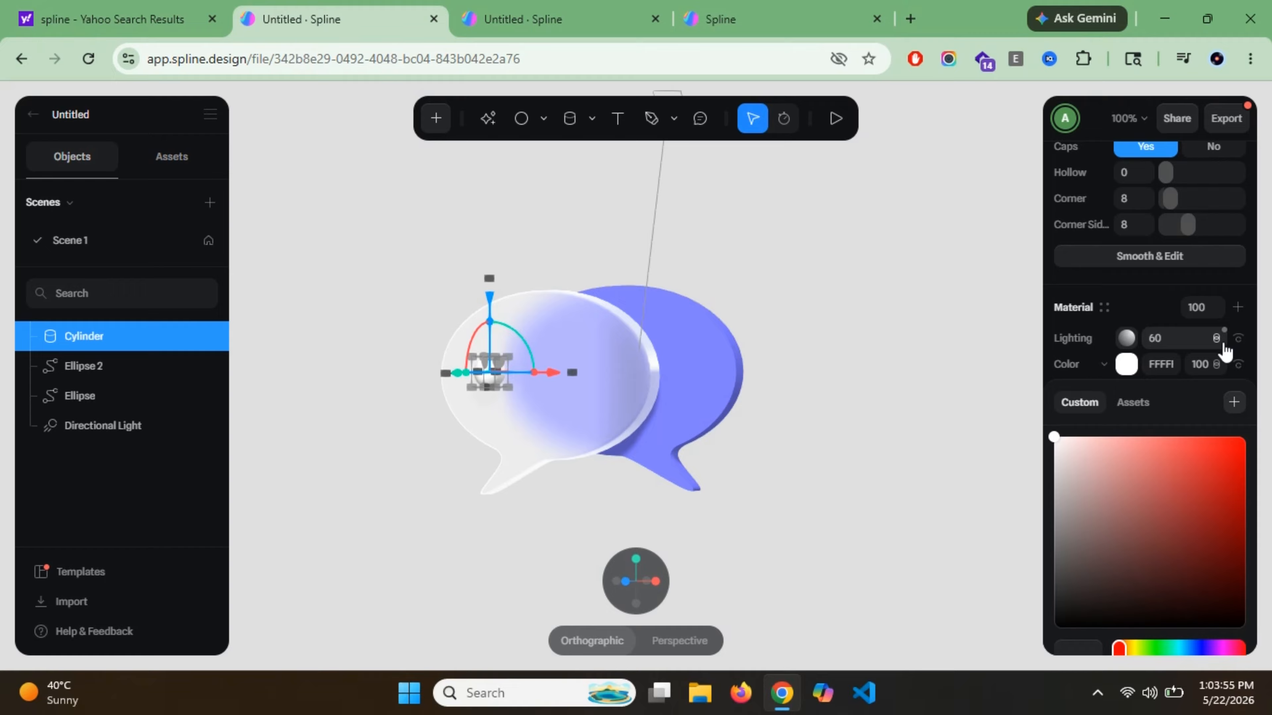
left_click(1162, 342)
left_click(993, 376)
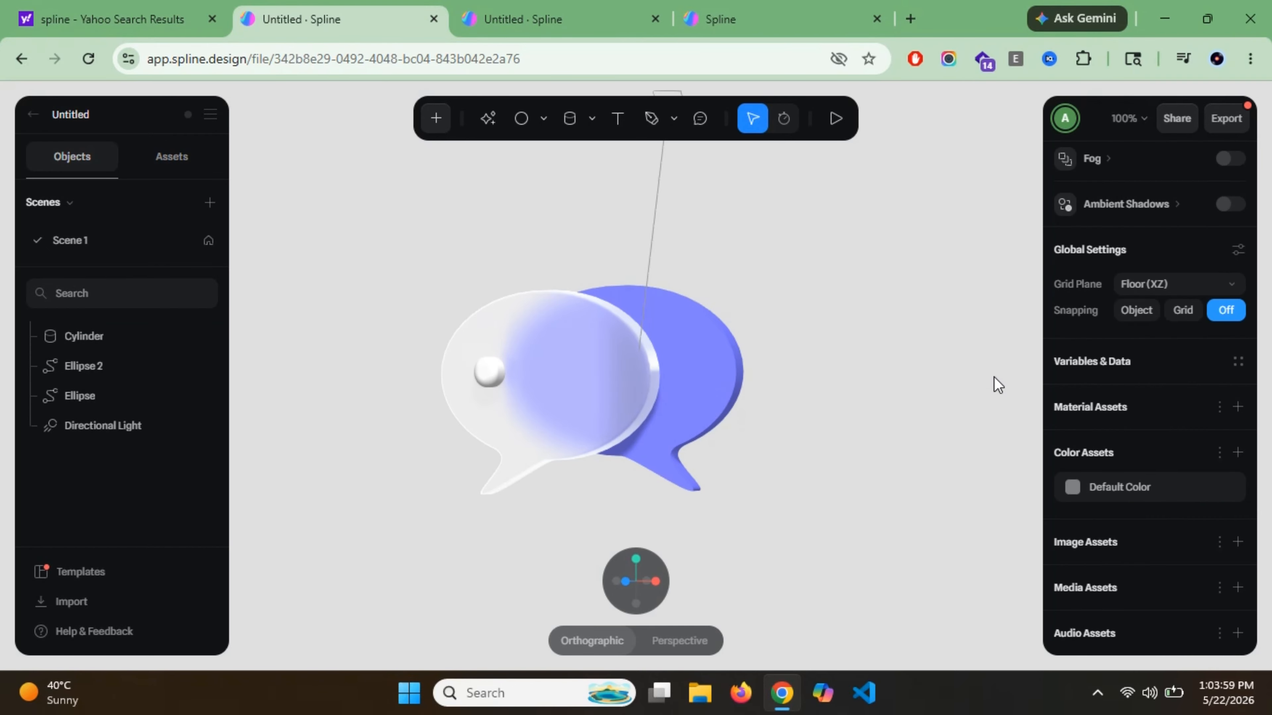
Enlarge the white cylinder slightly to about 41 by 43 across and look through its settings.
left_click(502, 377)
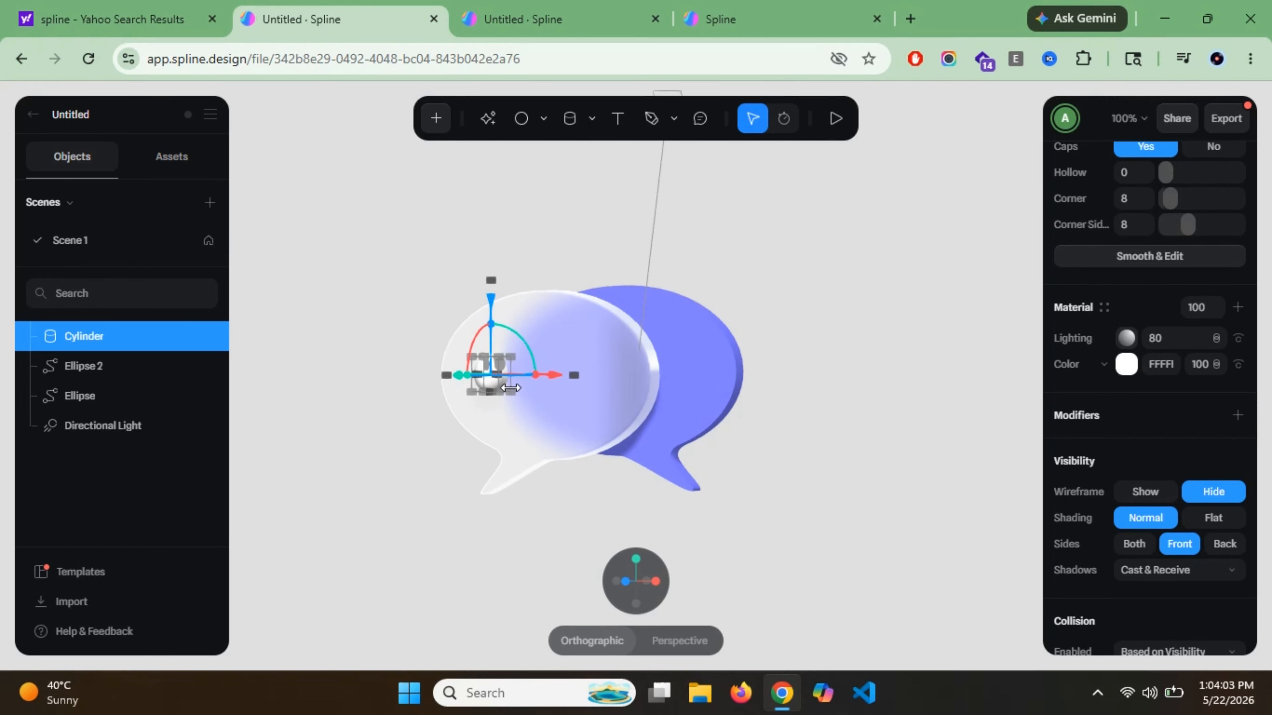
scroll(1143, 431, "up", 2)
scroll(1144, 431, "down", 3)
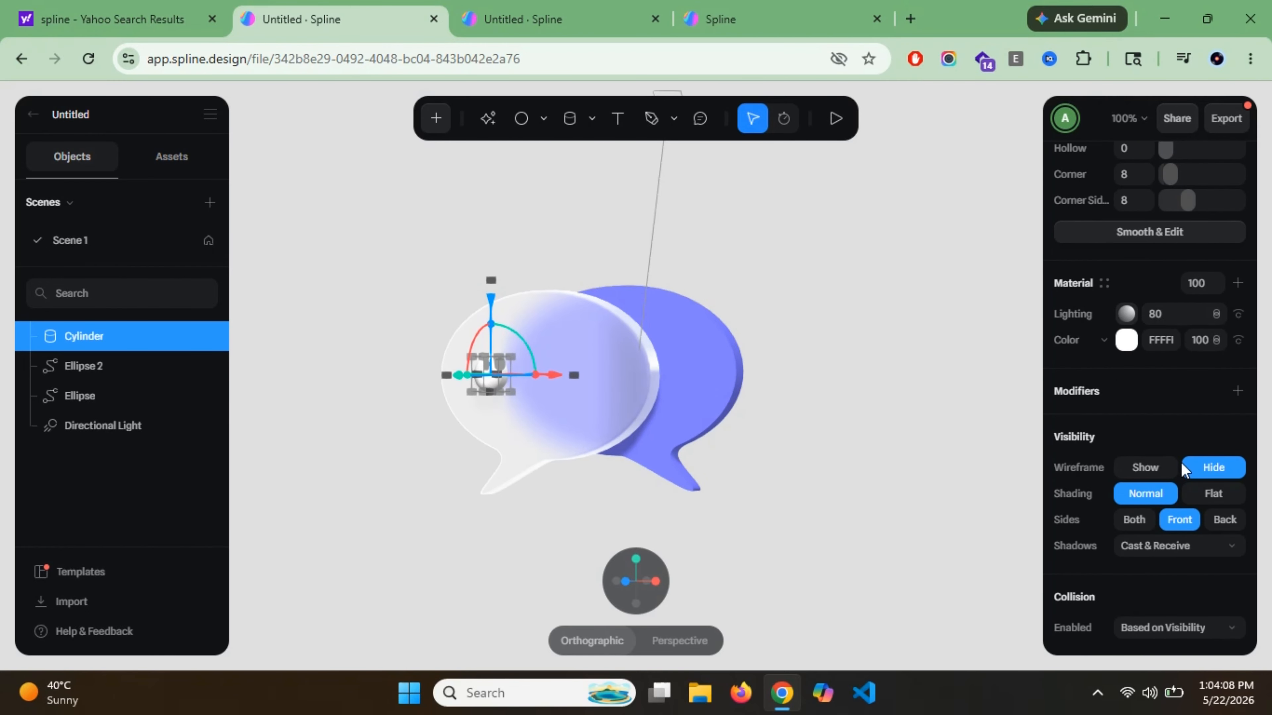
Deselect the cylinder and set the scene's background colour to mid grey 767676.
scroll(1180, 462, "up", 5)
left_click(400, 511)
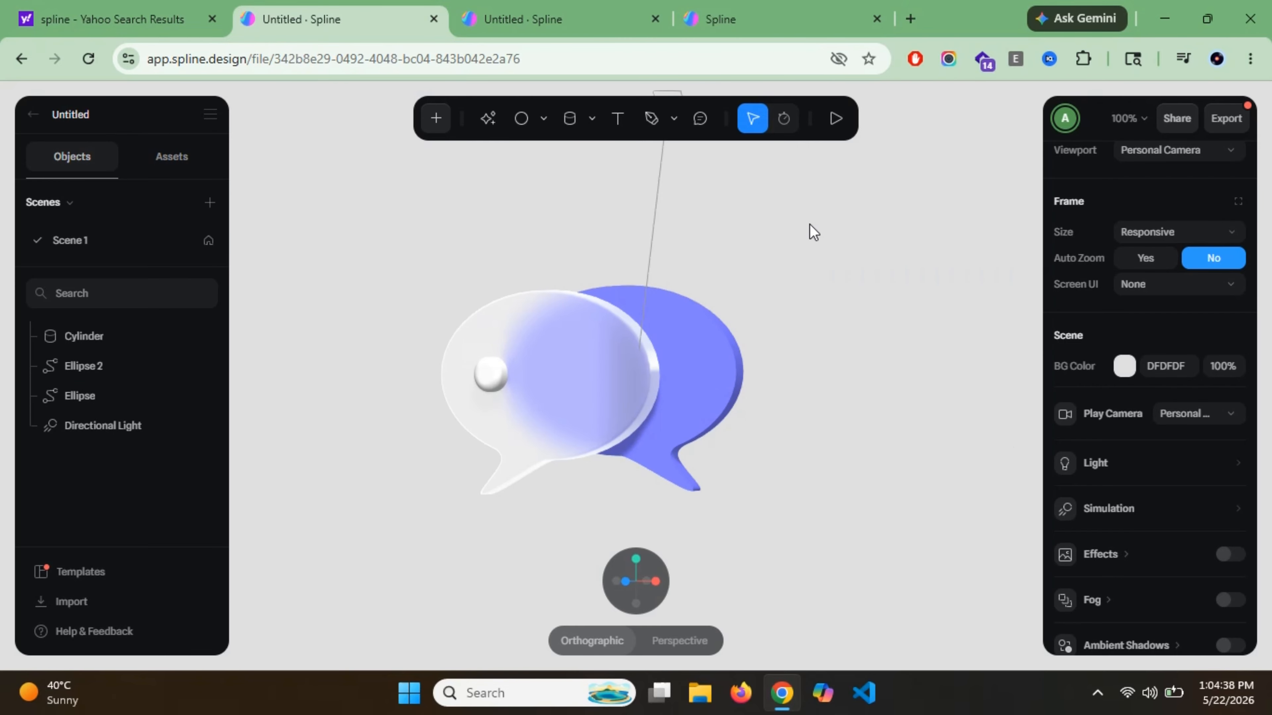
left_click(1124, 368)
left_click_drag(1095, 463, 1053, 542)
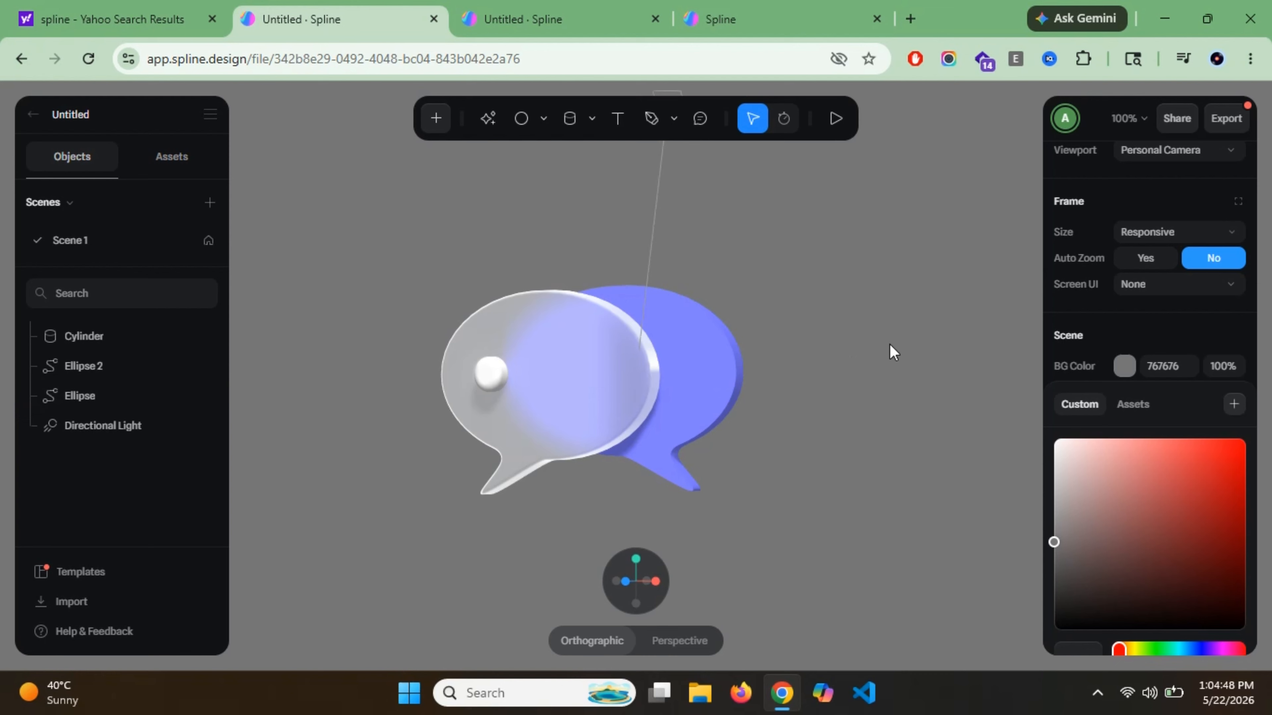
Set the subdivisions of both the back bubble and the front bubble to 40.
left_click(688, 368)
scroll(1111, 413, "down", 2)
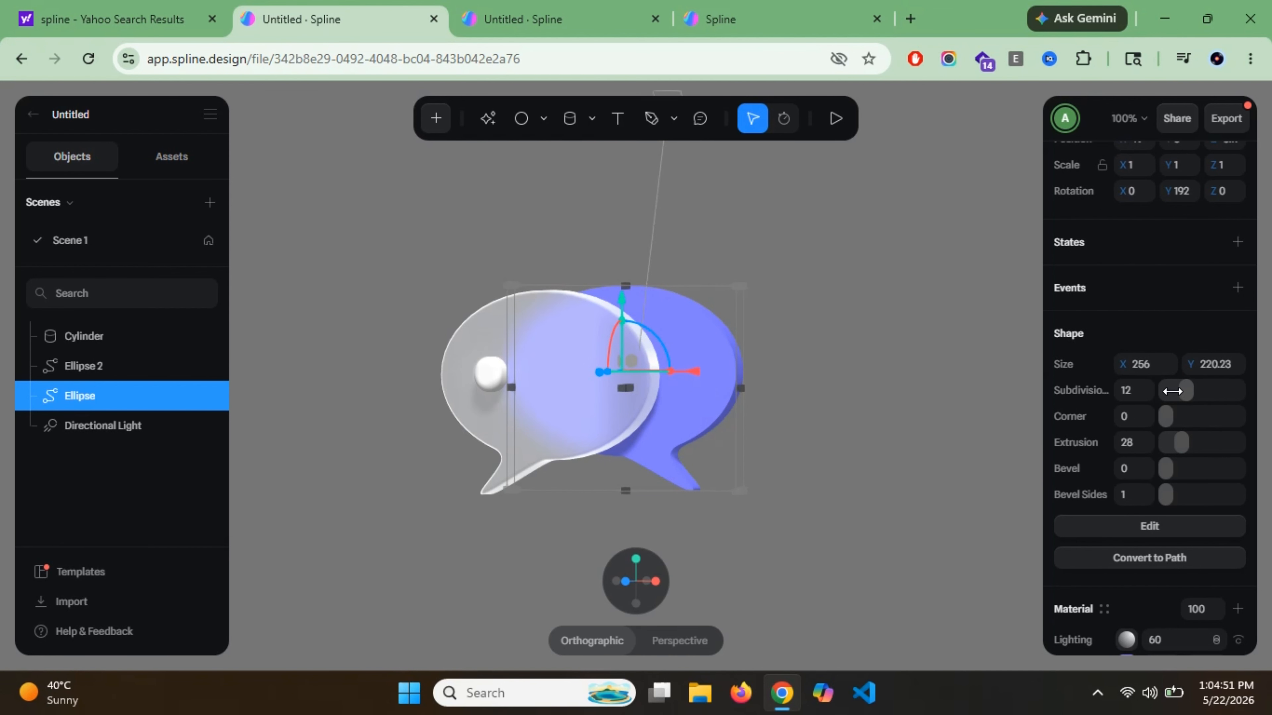
left_click_drag(1185, 390, 1262, 401)
left_click(636, 402)
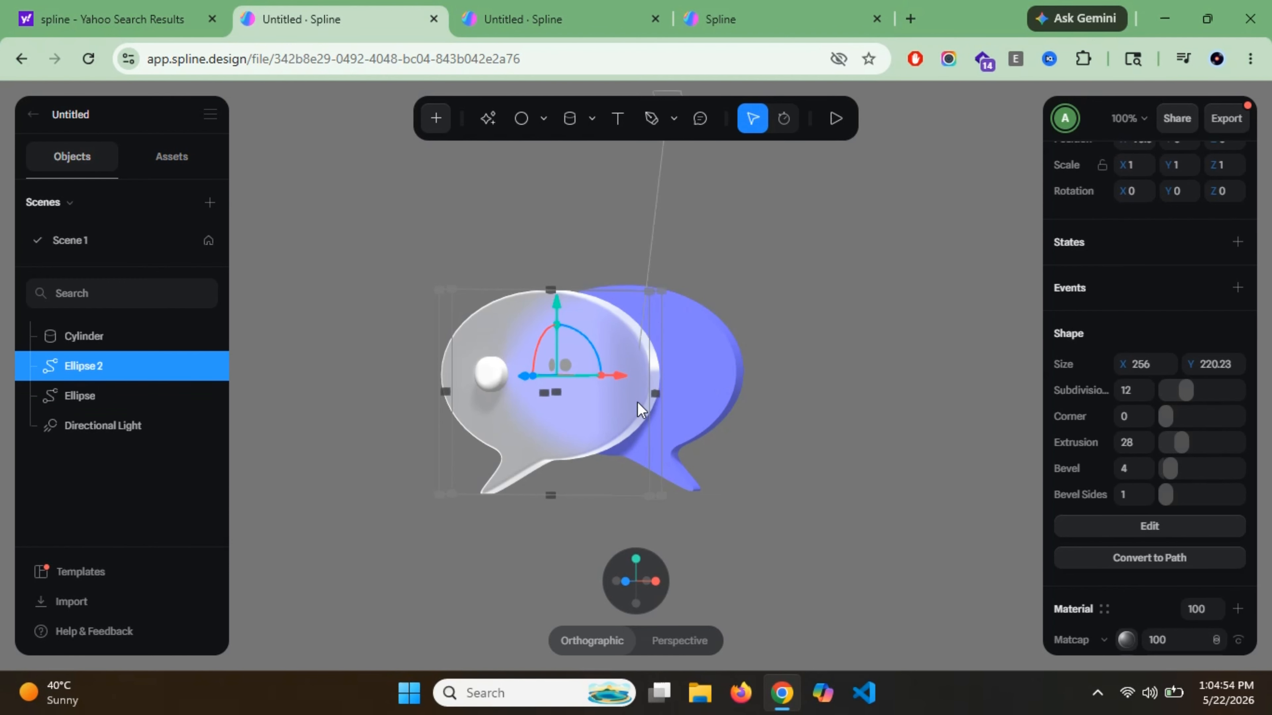
left_click_drag(1185, 390, 1264, 406)
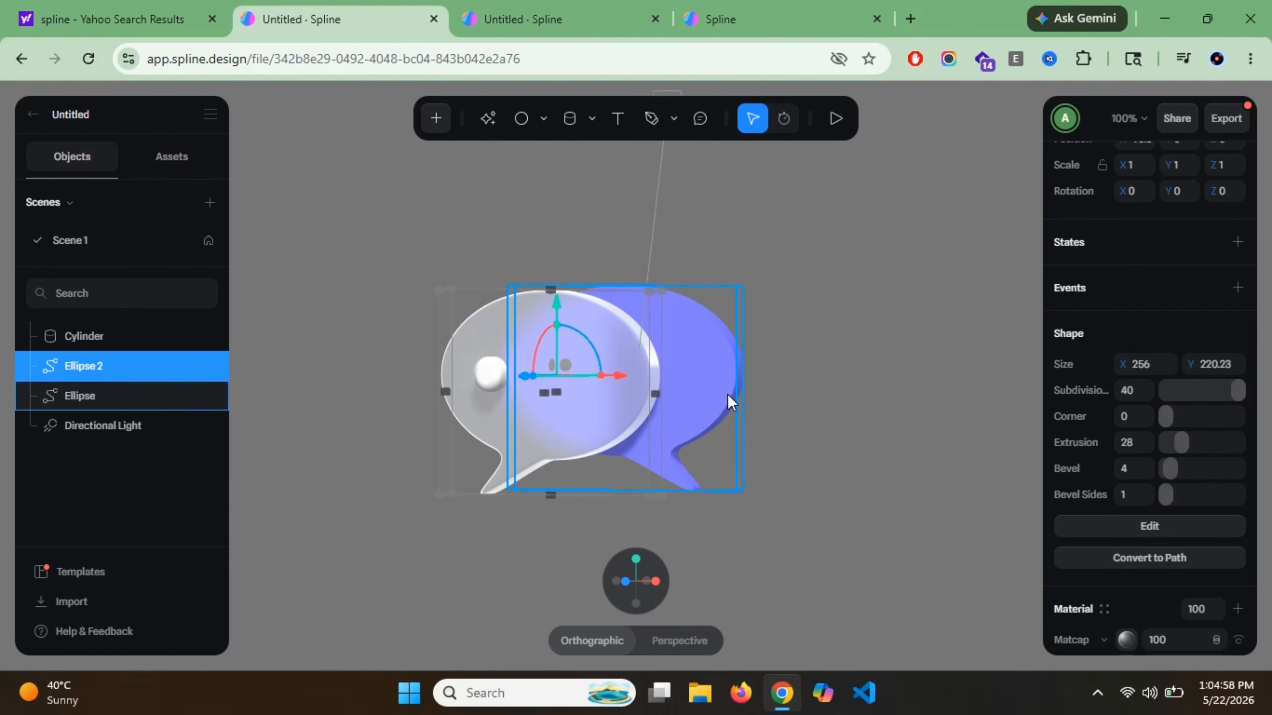
left_click(712, 401)
Shift the white cylinder slightly left on the front bubble, to about X -134.
mouse_move(834, 426)
left_mouse_down("alt")
mouse_move(793, 428)
mouse_move(841, 423)
left_mouse_up("alt")
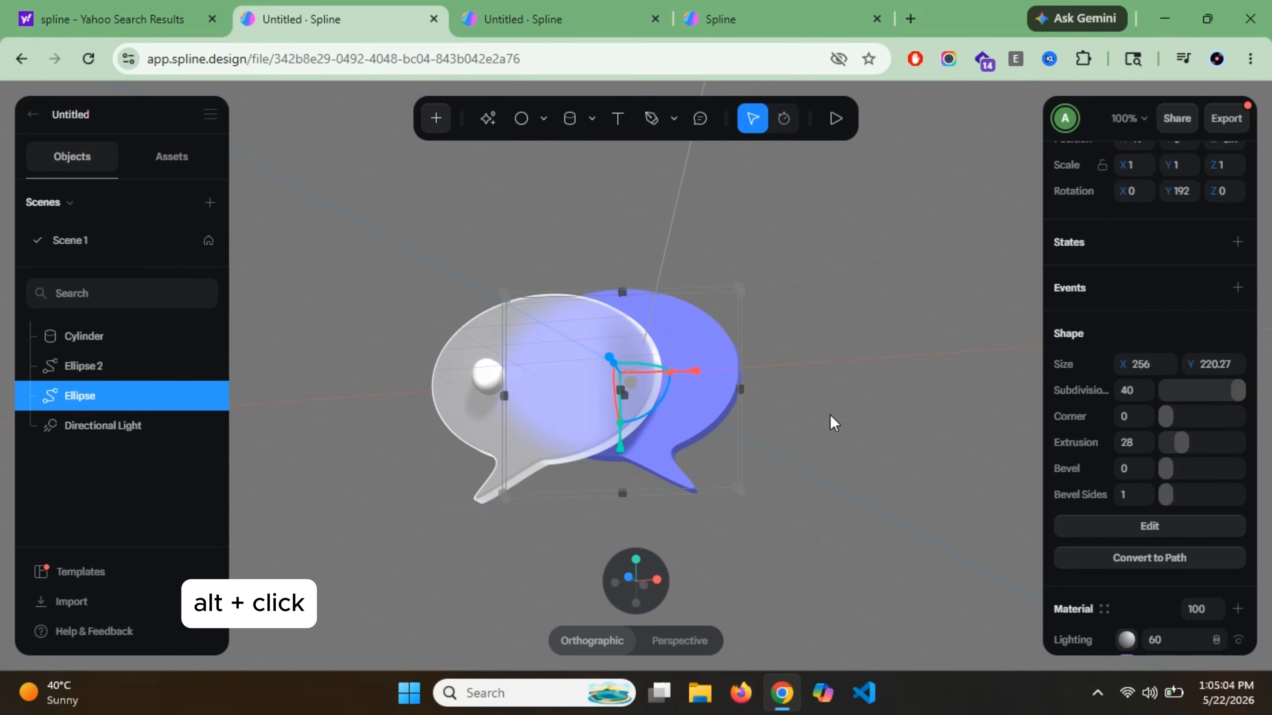
left_click(838, 409)
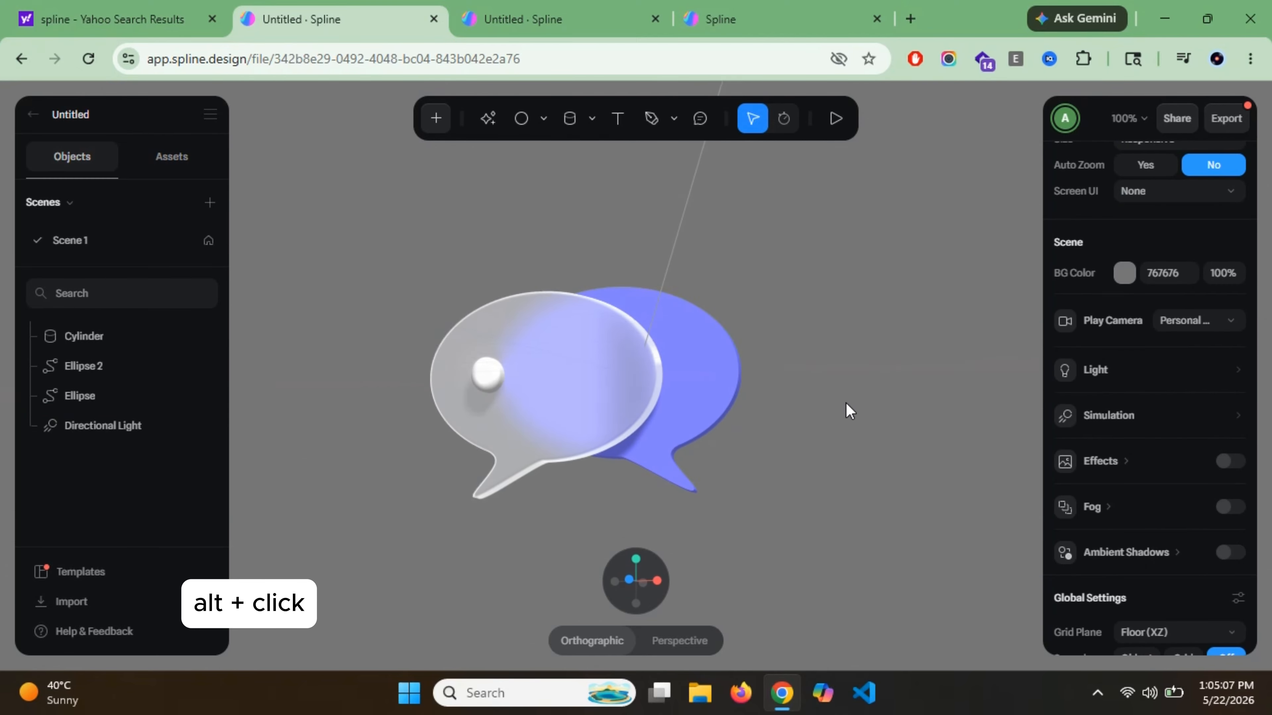
left_click(558, 581)
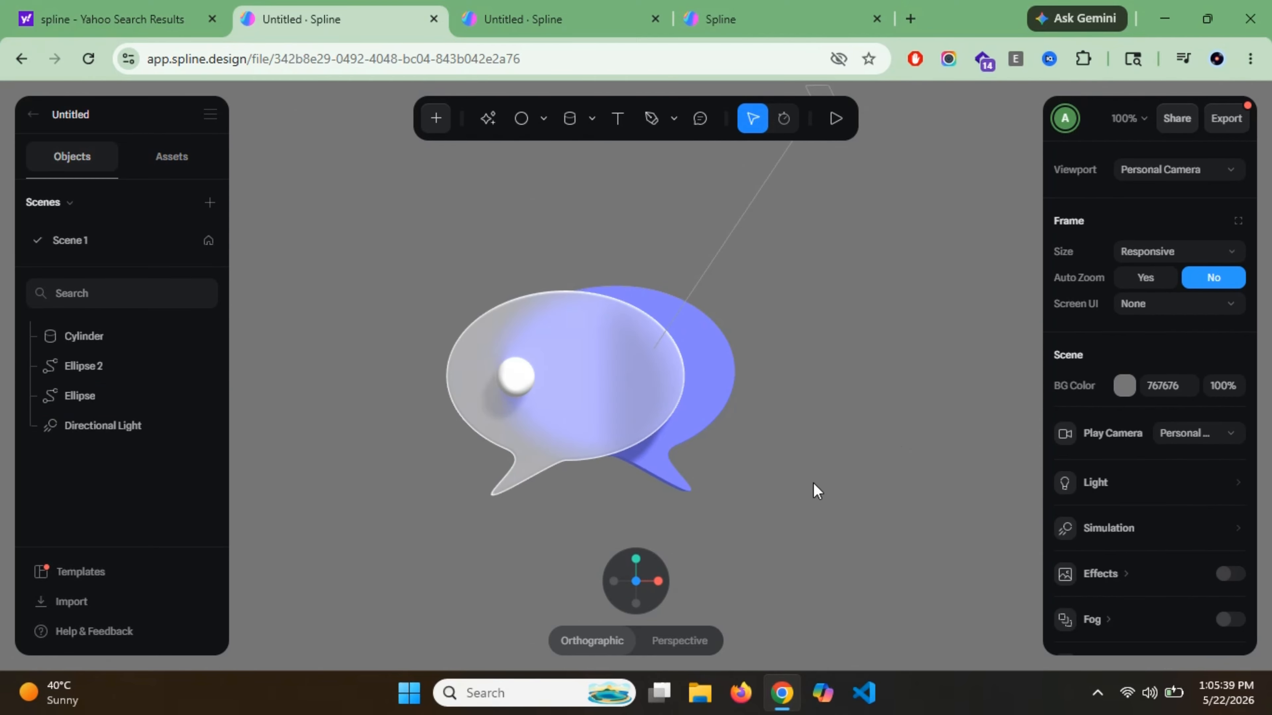
left_click(515, 381)
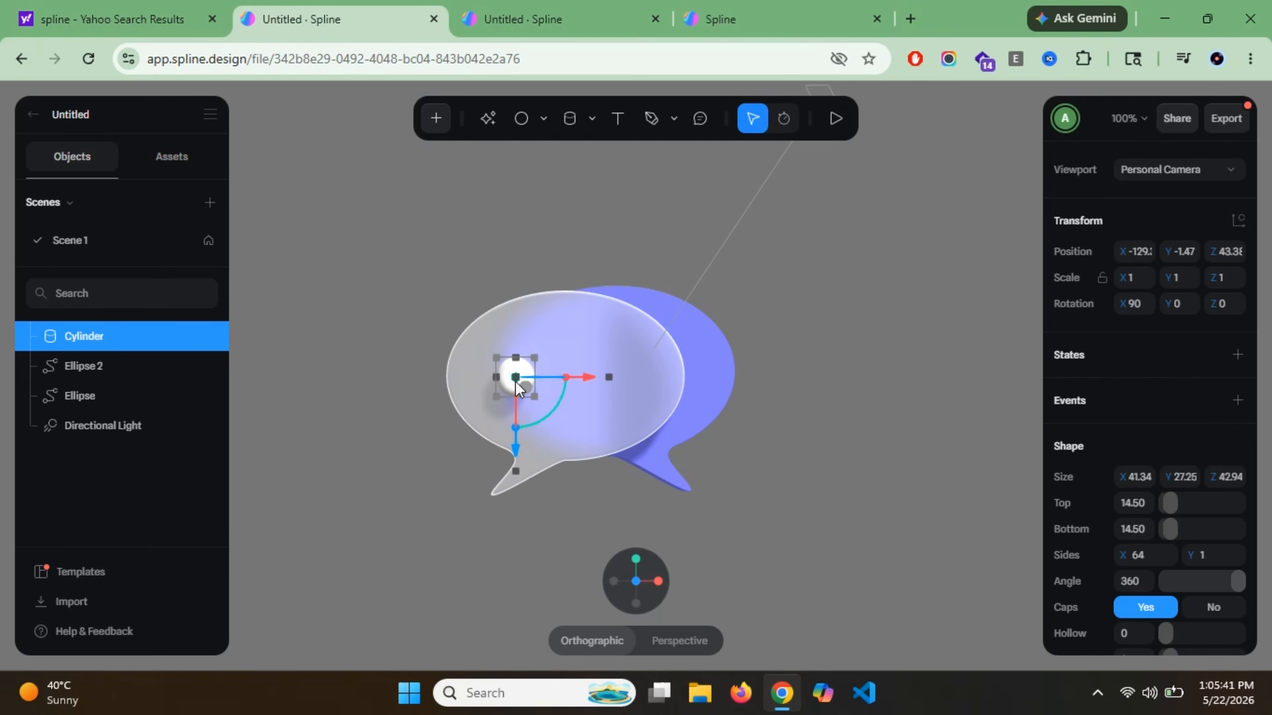
left_click_drag(515, 381, 510, 381)
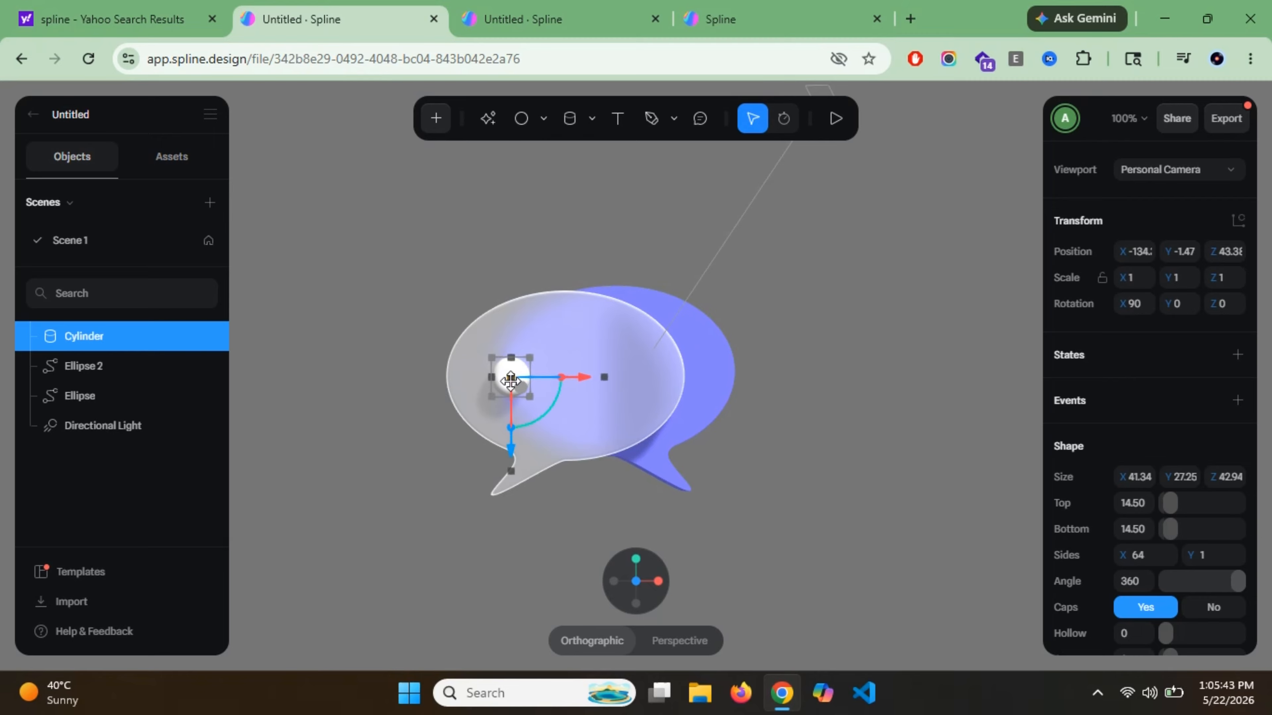
Duplicate the white cylinder twice and offset the copies along X to form a row of three dots.
key("ctrl+d")
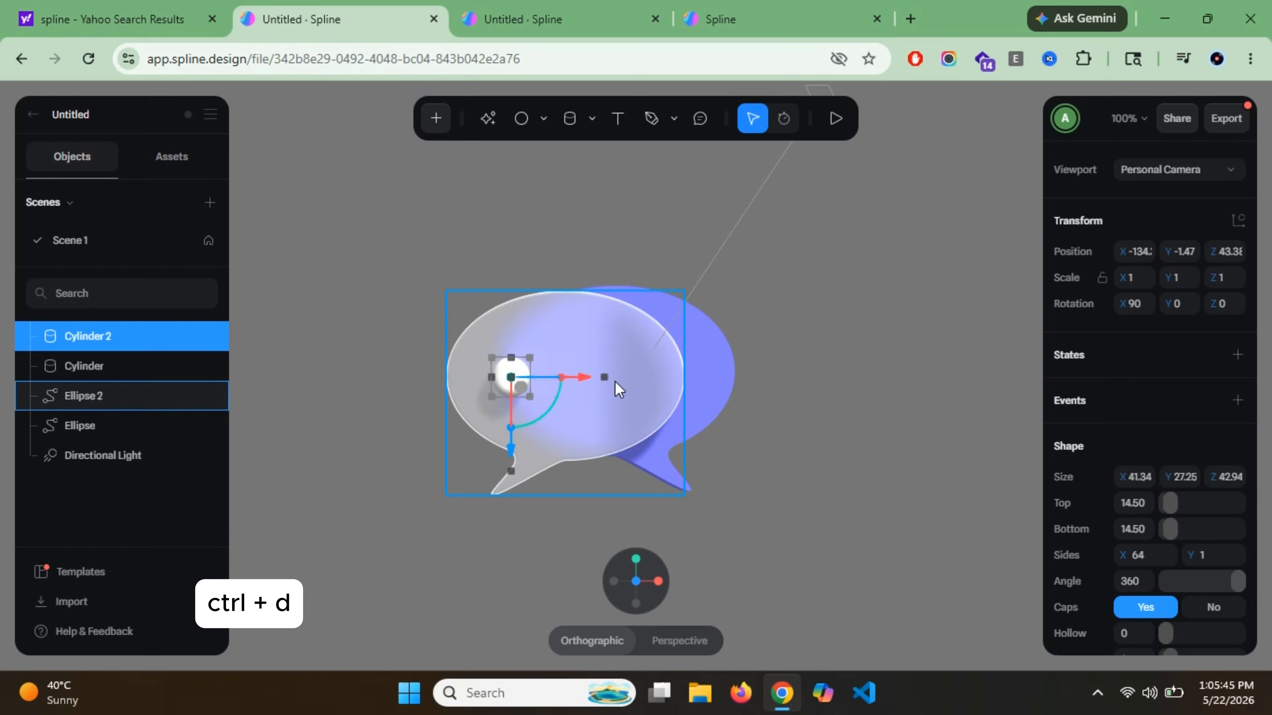
left_click_drag(586, 384, 637, 386)
key("ctrl+d")
left_click(855, 403)
Adjust the dots along X to space them evenly across the front bubble, with the middle one at about X -75.3.
left_click(616, 379)
left_click(567, 379)
left_click(511, 376)
left_click(573, 377)
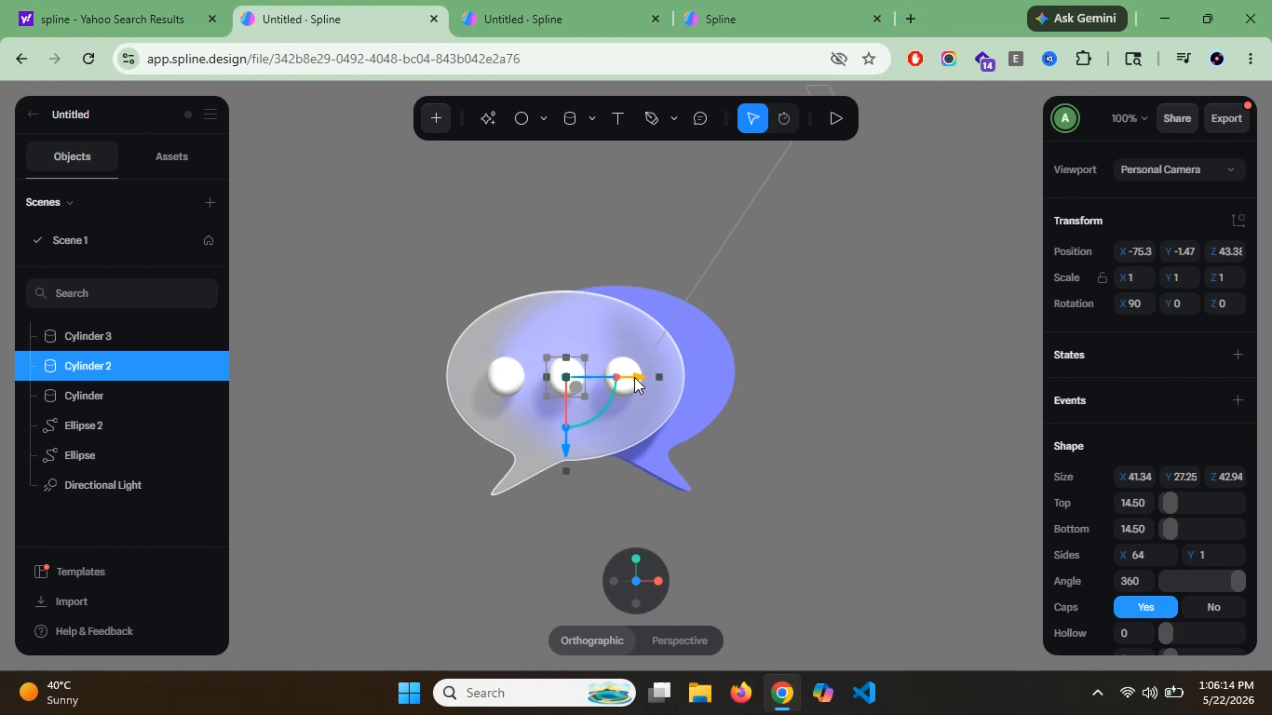
Set the shadows of all three white dot cylinders to None and deselect them.
scroll(1106, 455, "down", 8)
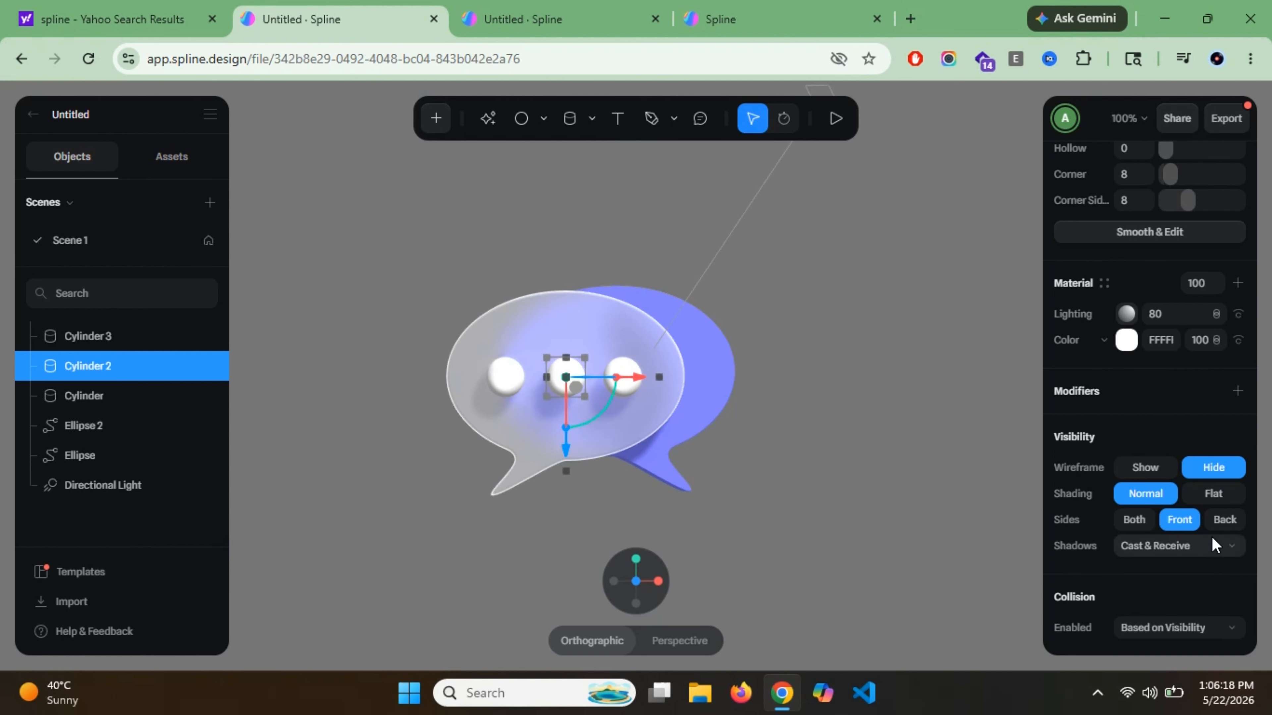
left_click(1211, 539)
left_click(1178, 623)
left_click(503, 382)
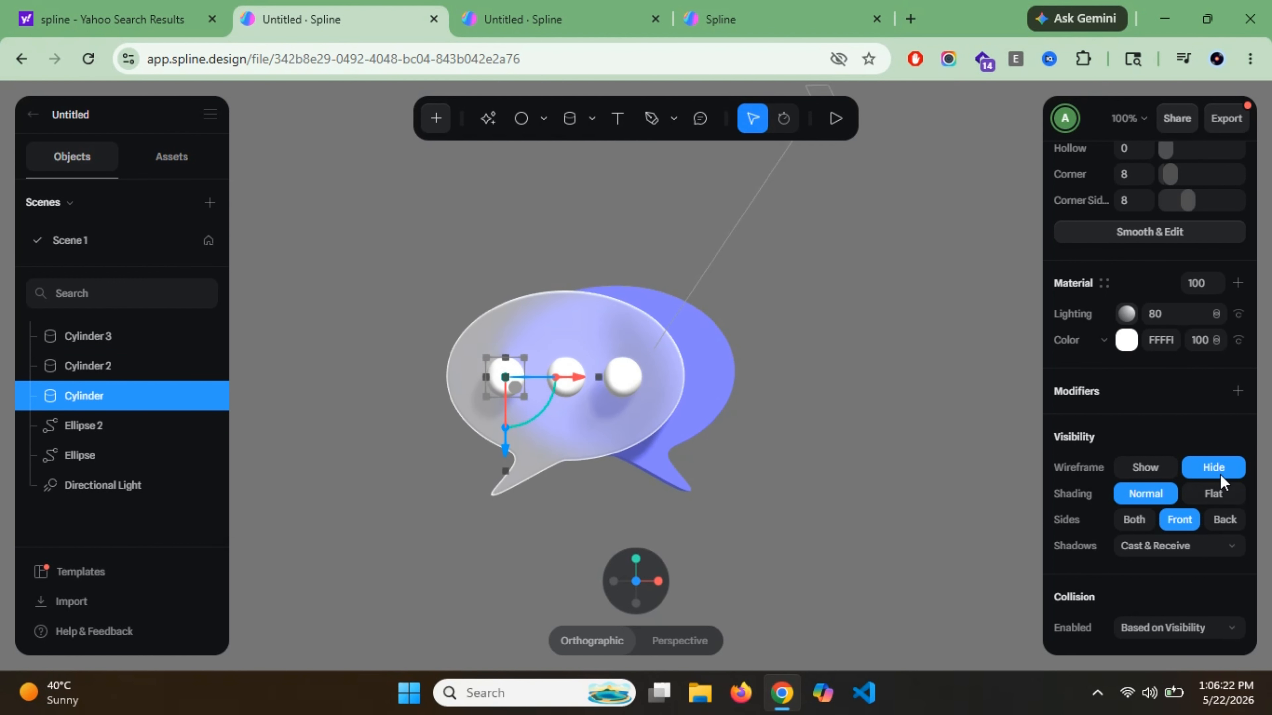
left_click(1196, 545)
left_click(1202, 627)
left_click(622, 377)
left_click(1211, 545)
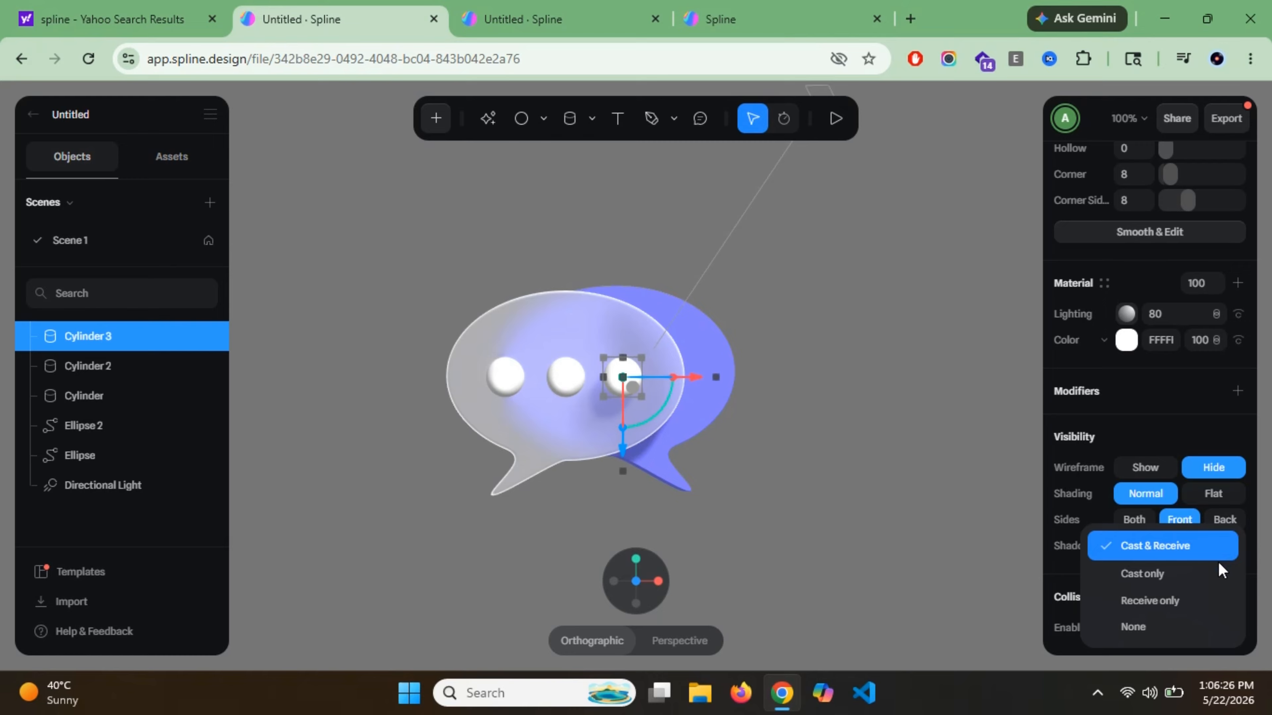
left_click(1203, 627)
left_click(812, 375)
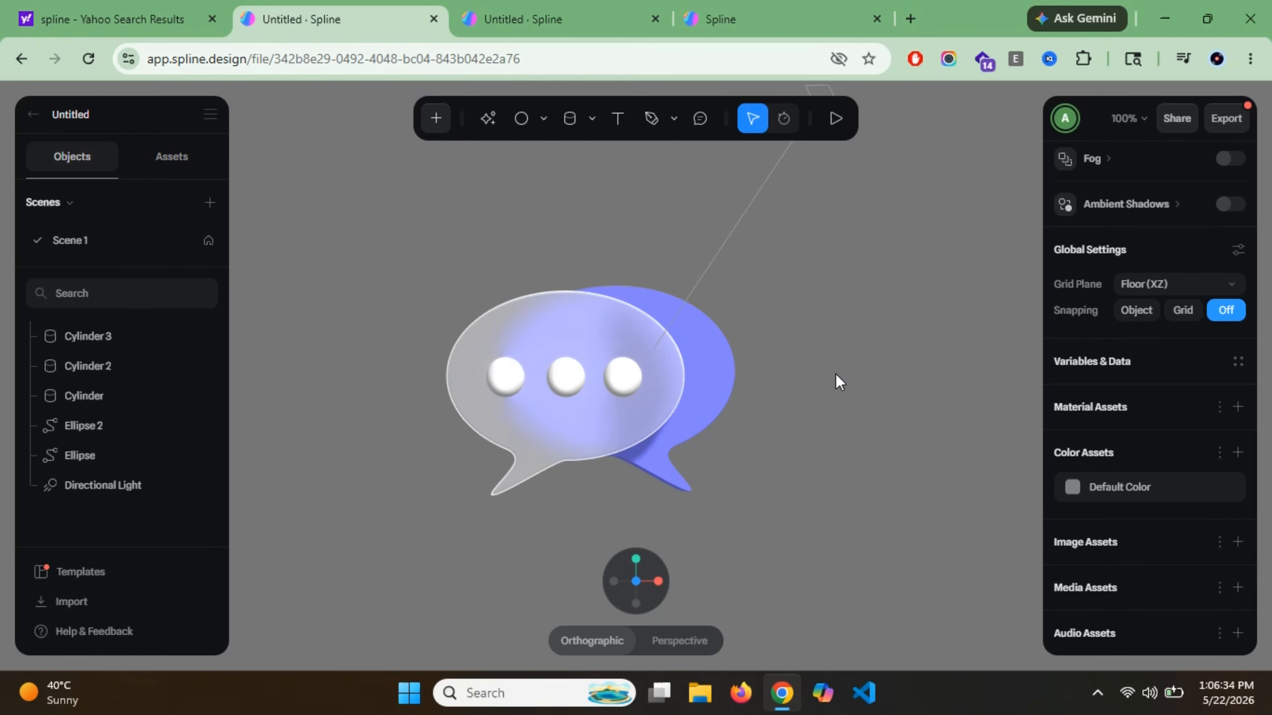
Move the coloured back bubble closer to the frosted front bubble along the depth axis.
left_click_drag(843, 321, 637, 395, "alt")
left_click(666, 349)
left_click_drag(724, 370, 701, 356)
Shift each of the three dots along the depth axis closer to the front bubble's face, then deselect.
left_click(609, 266, "alt")
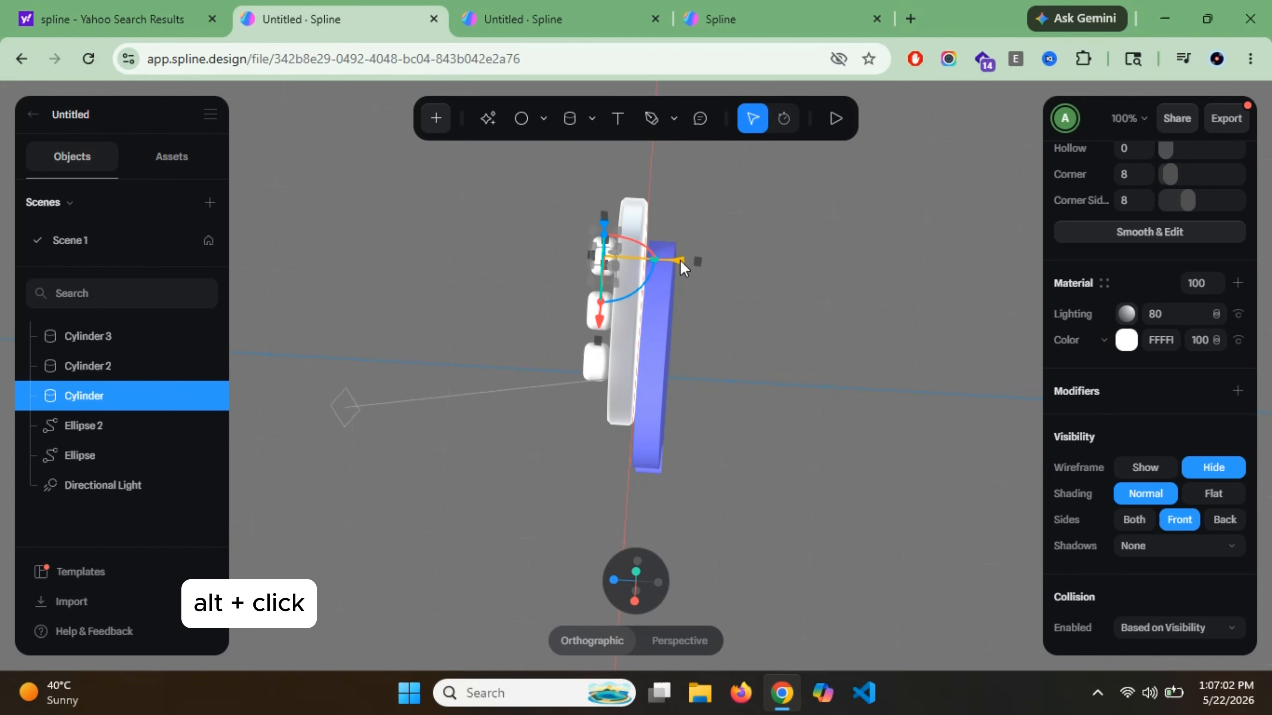
left_click(597, 310, "alt")
left_click(595, 364, "alt")
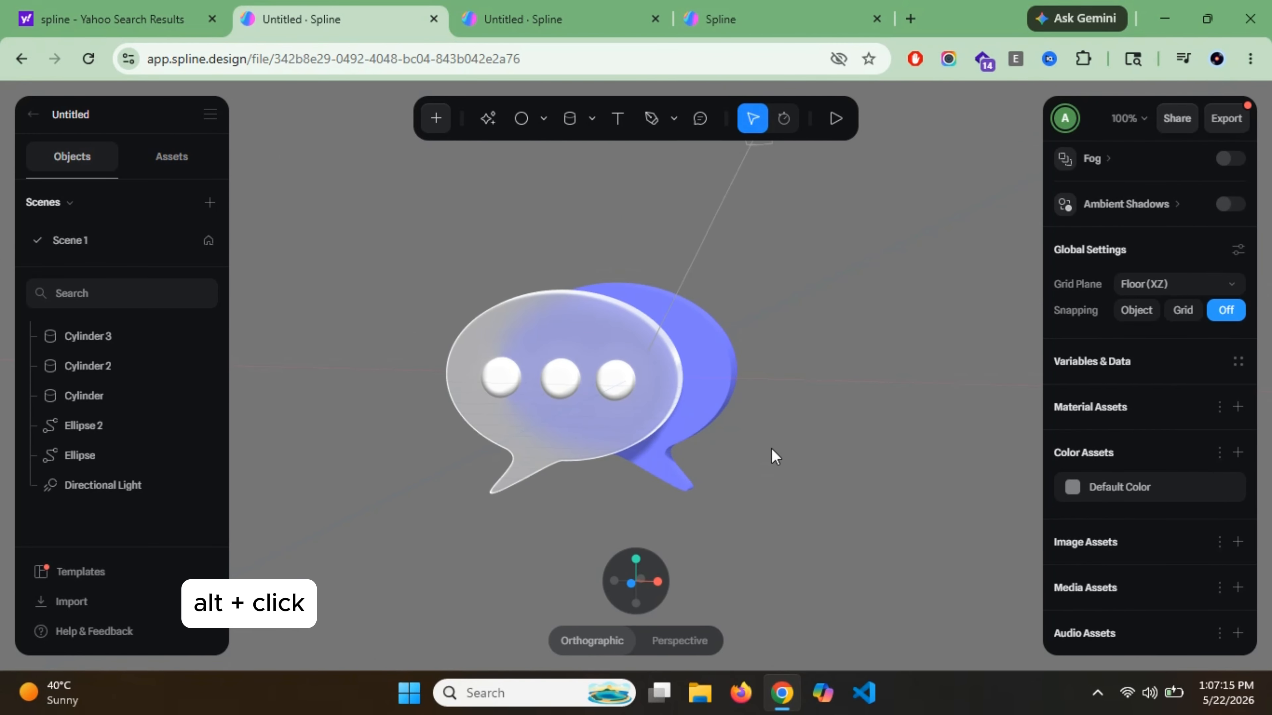
left_click(554, 579)
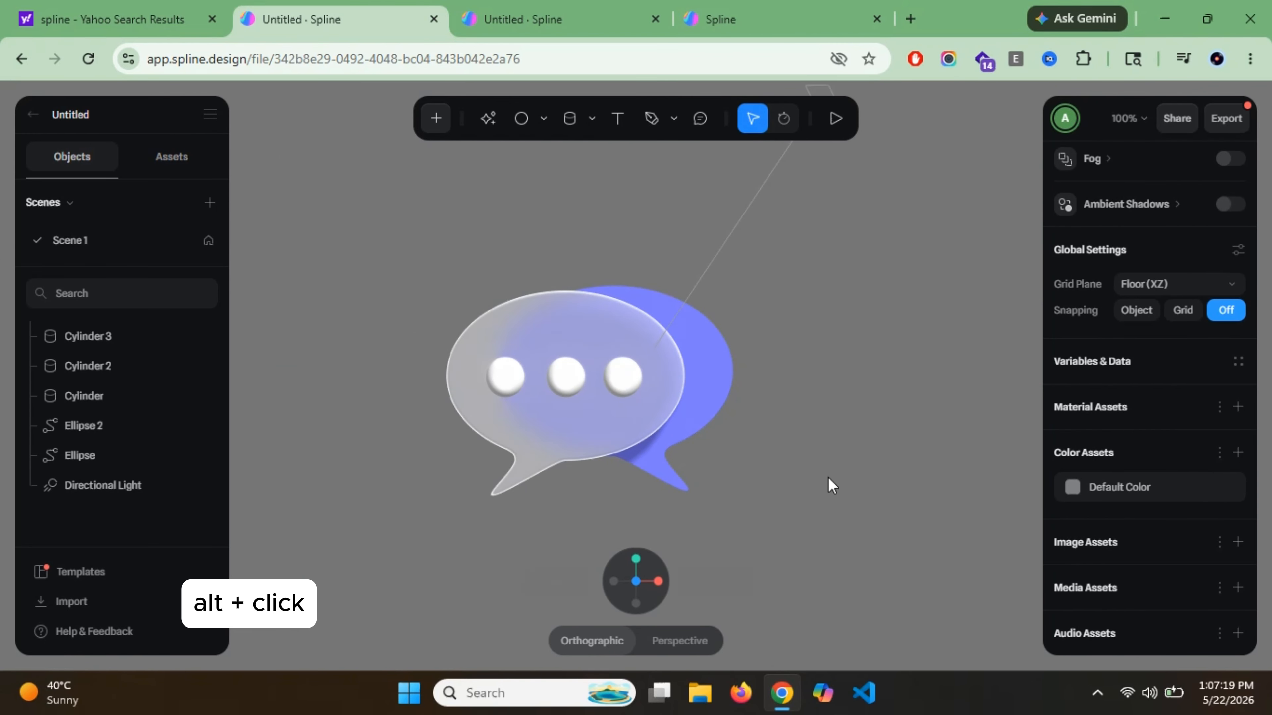
Group the front bubble, Ellipse 2, with the three dot cylinders.
left_click_drag(933, 471, 846, 511, "alt")
scroll(707, 505, "down", 2)
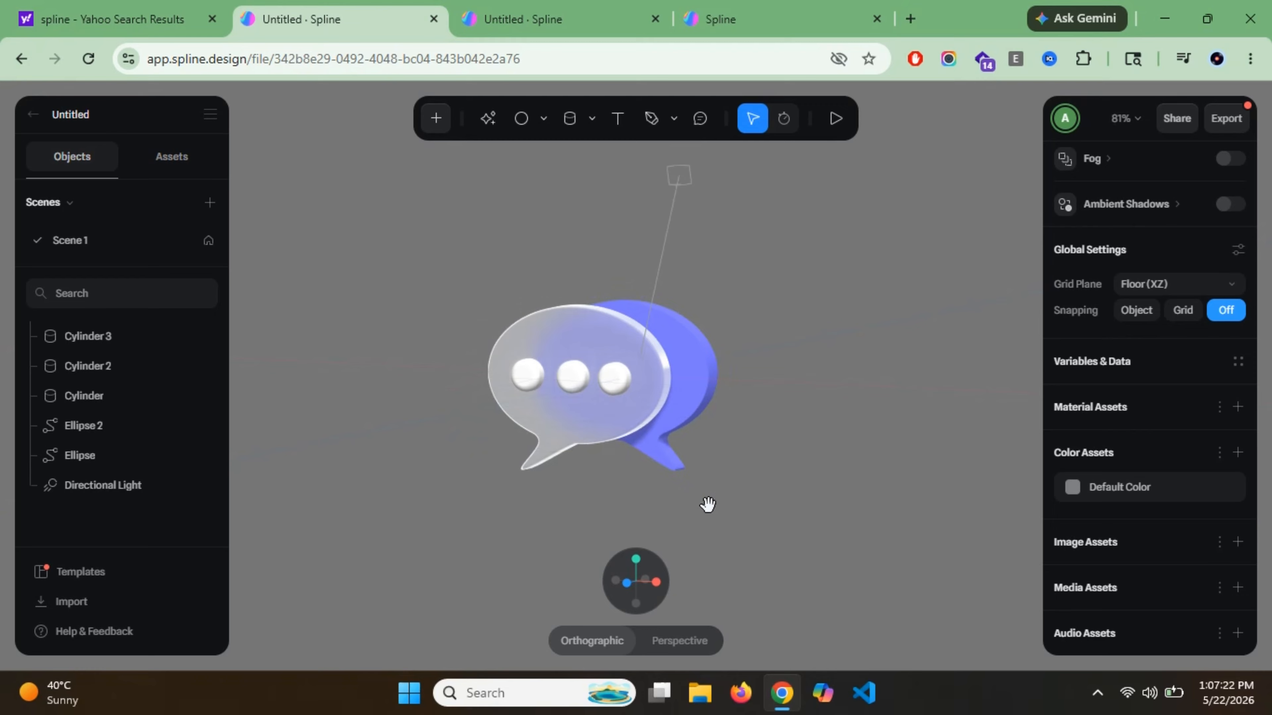
left_click_drag(707, 505, 740, 451, "alt")
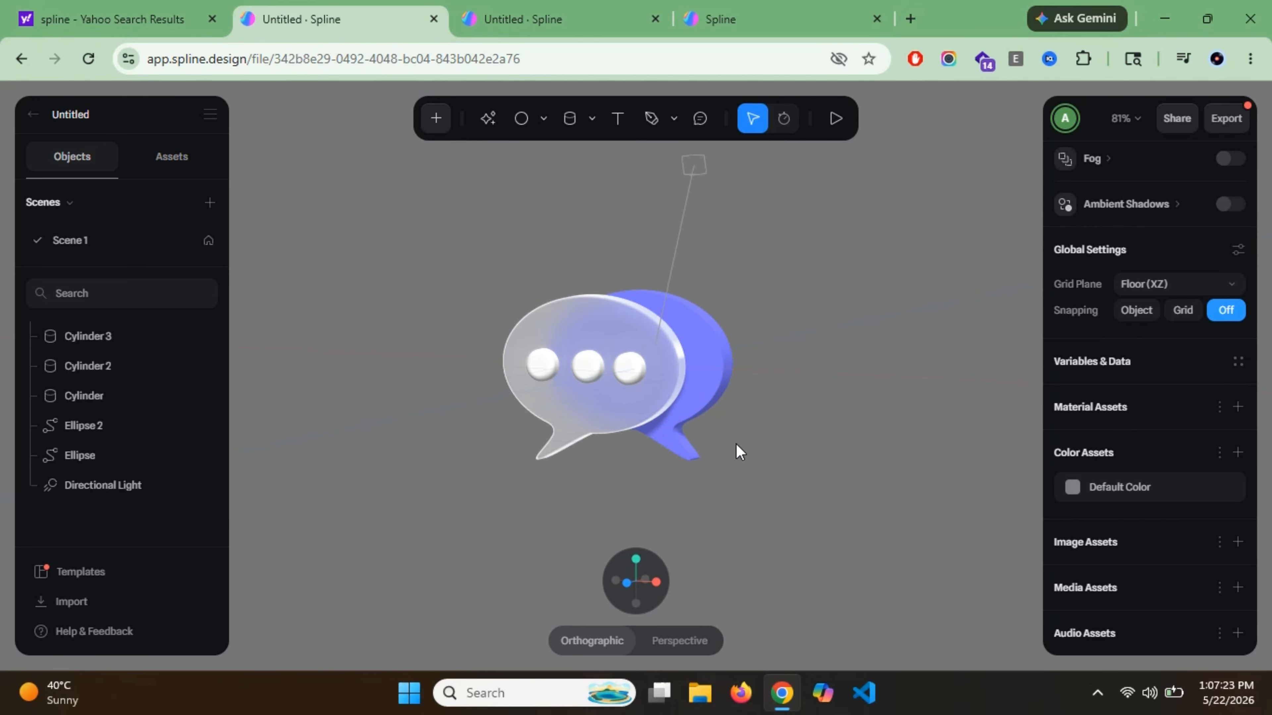
left_click(642, 330)
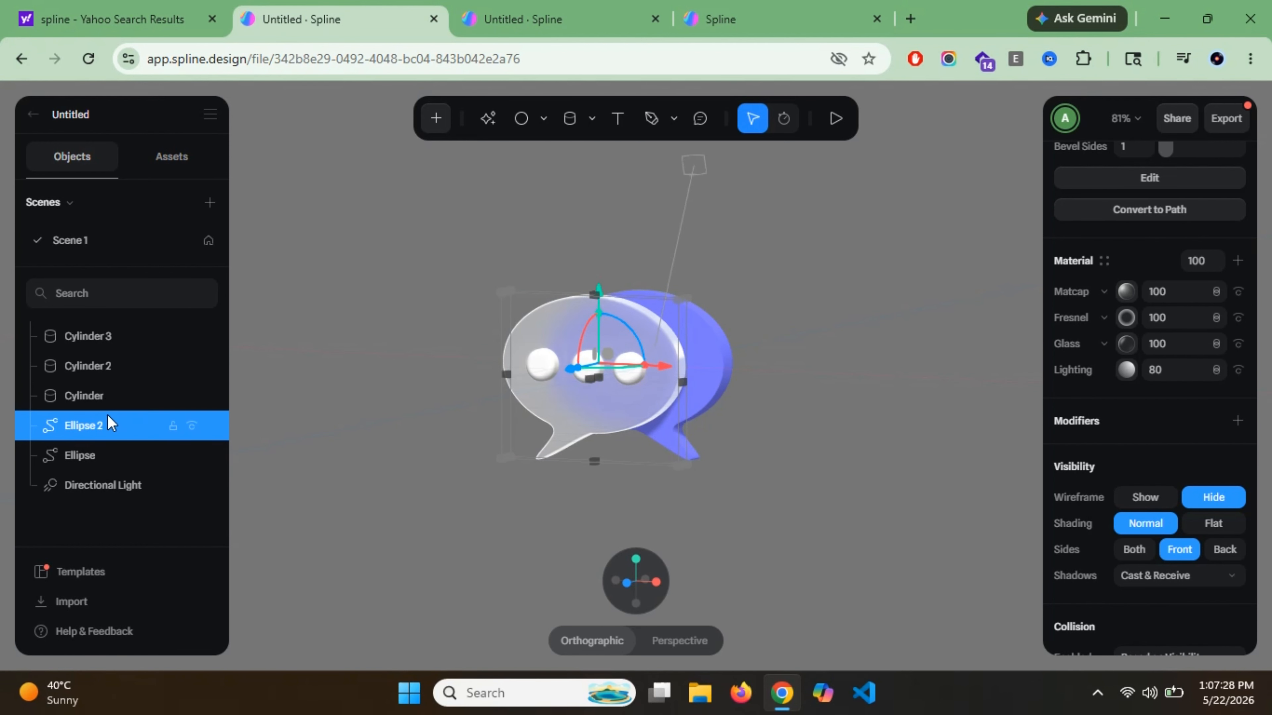
left_click(110, 423, "ctrl")
left_click(105, 396, "ctrl")
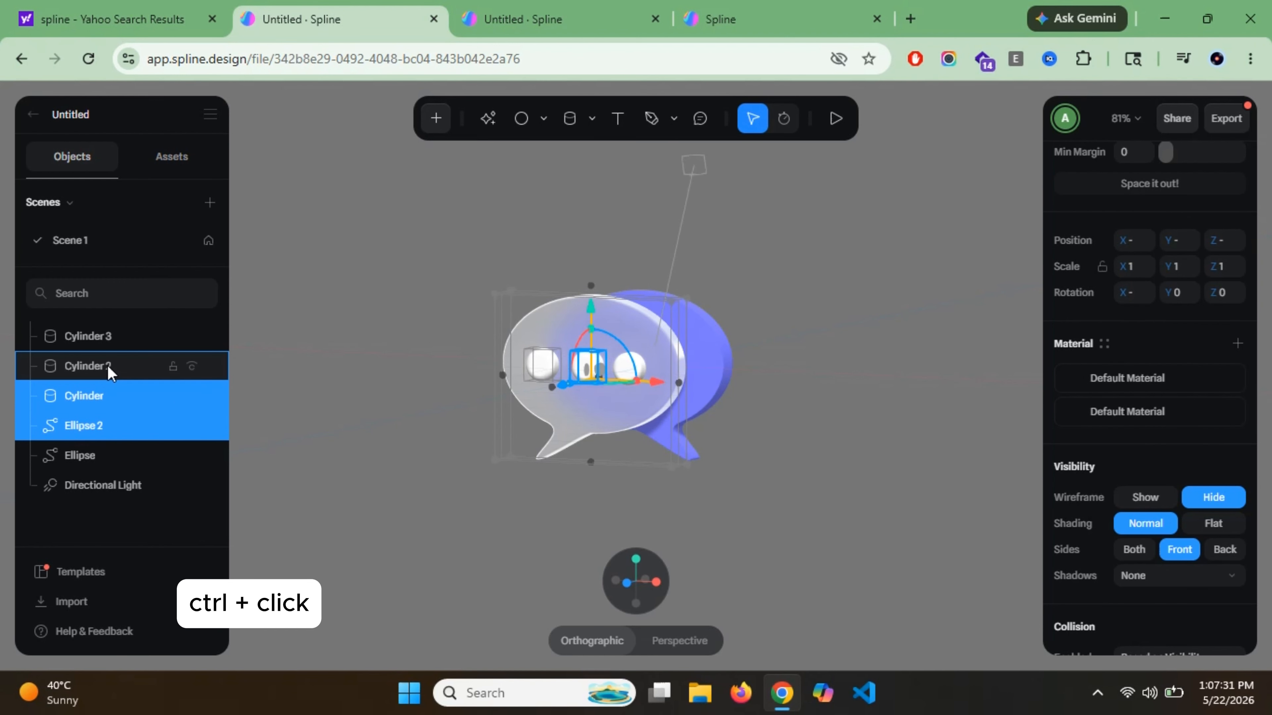
left_click(108, 366, "ctrl")
left_click(114, 343, "ctrl")
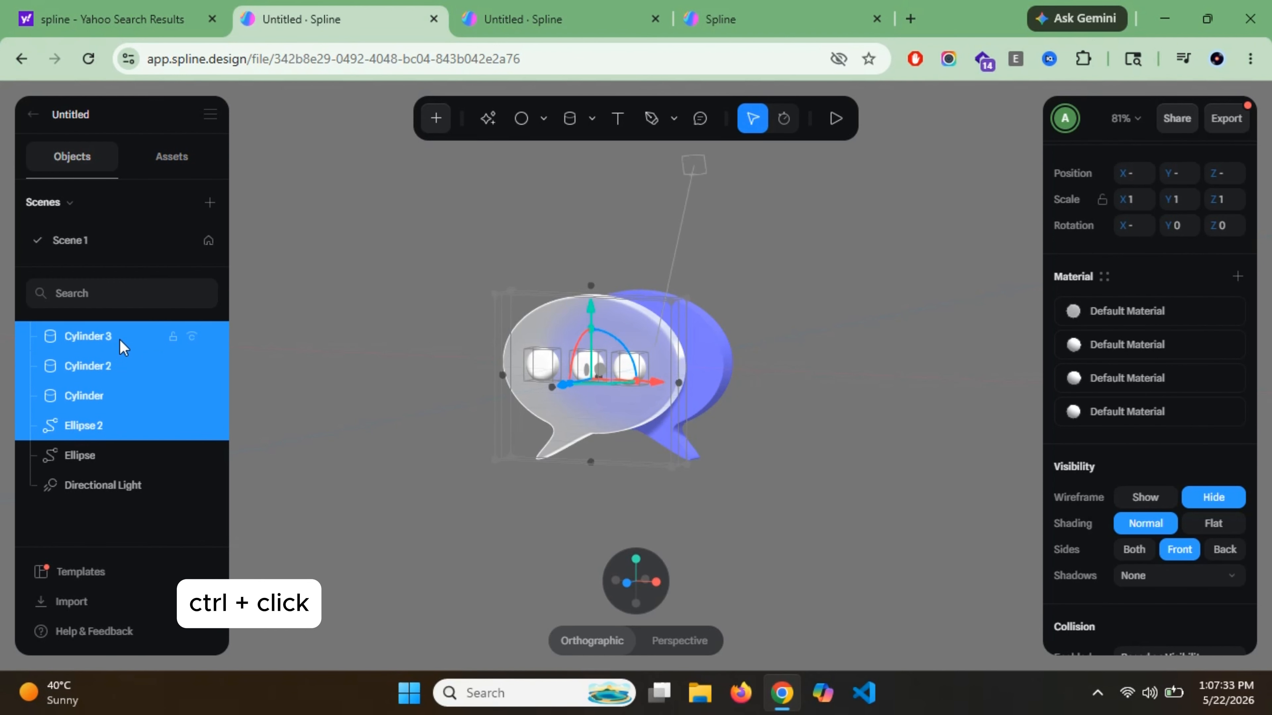
key("ctrl+g")
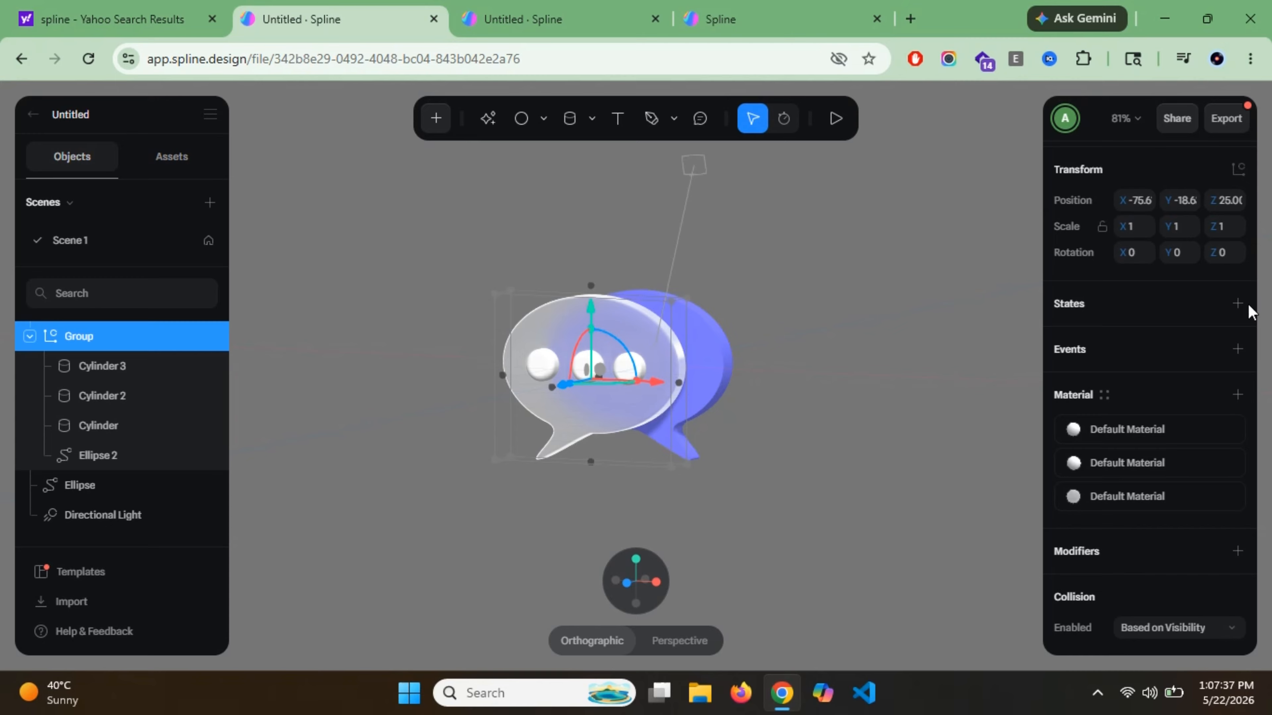
Add a new state to the group and enlarge the group in that state to a scale of about 1.11.
left_click(1236, 304)
left_click(1154, 339)
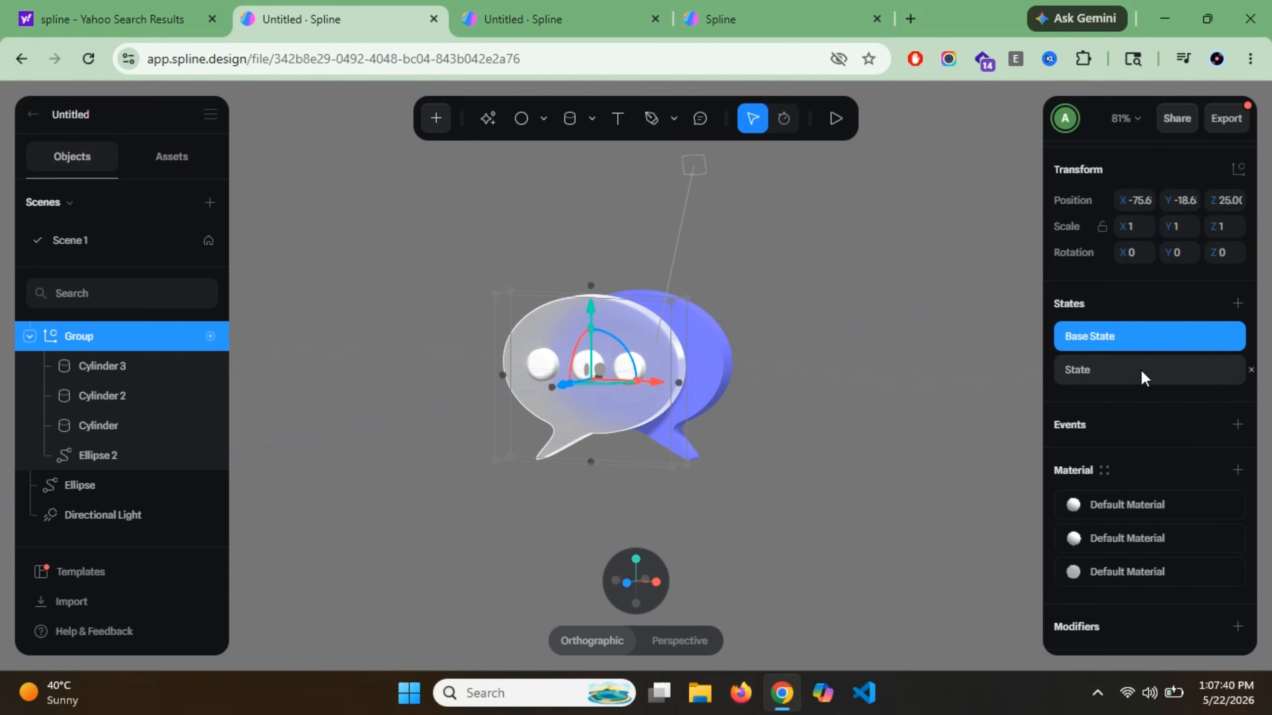
left_click(1141, 371)
left_click_drag(673, 301, 691, 297)
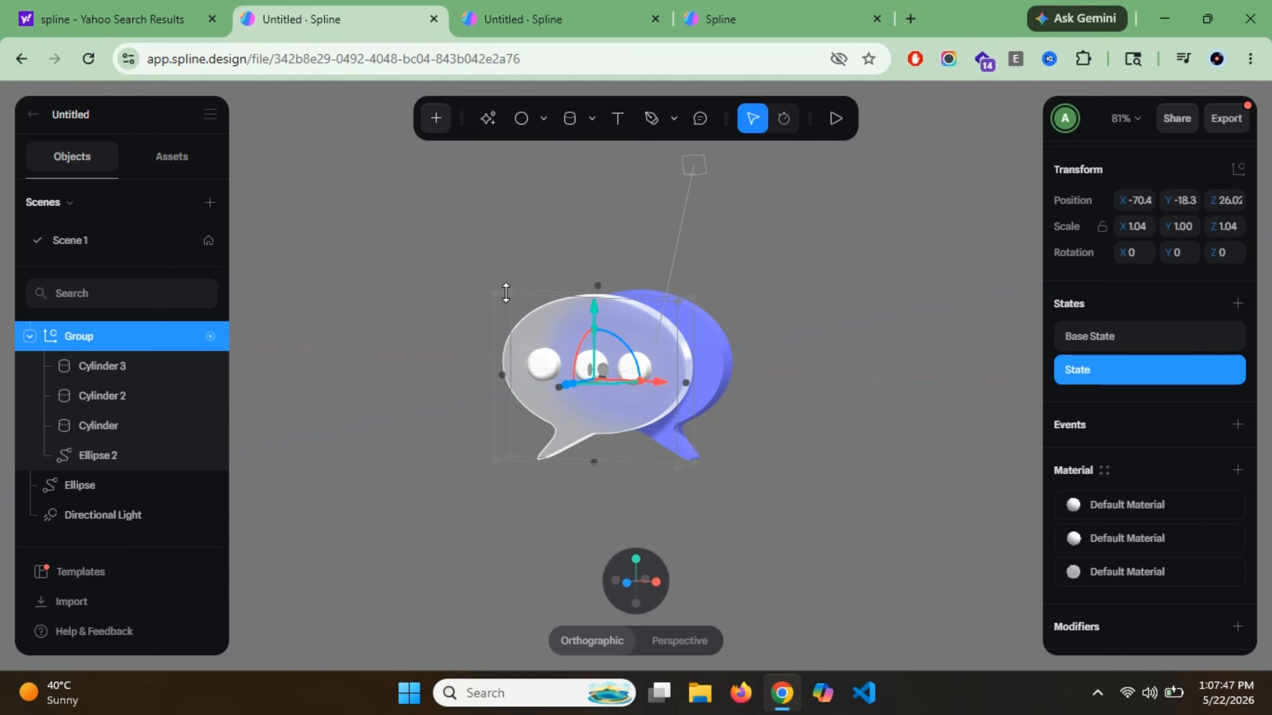
left_click_drag(509, 302, 483, 275)
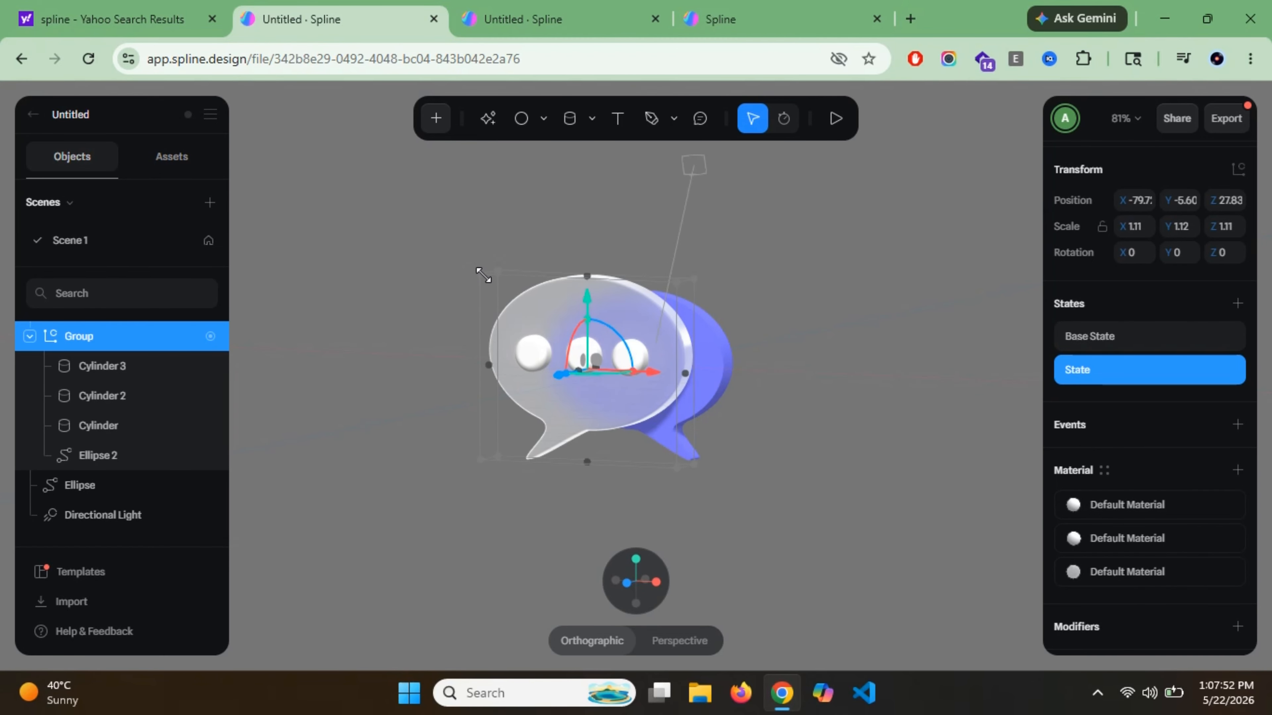
left_click(1128, 343)
left_click(1130, 367)
Add a Mouse Hover event to the group with a Transition action from Base State to State.
left_click(1237, 425)
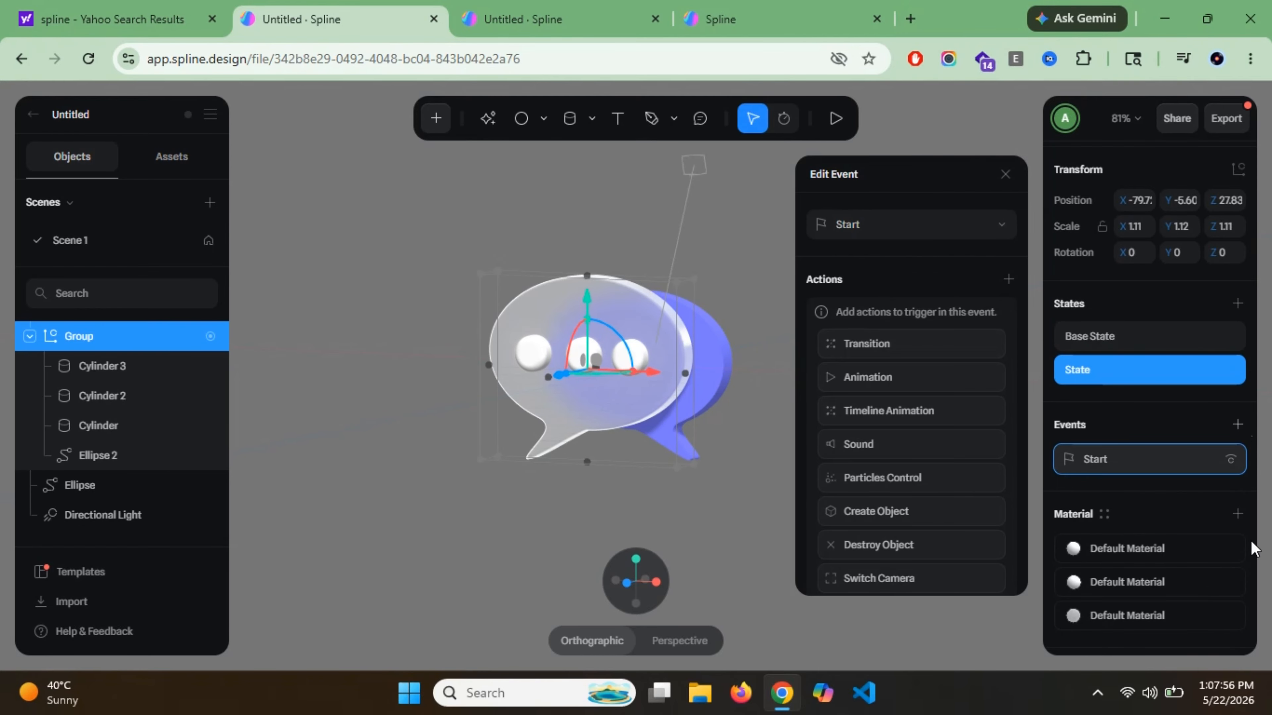
left_click(956, 232)
left_click(888, 360)
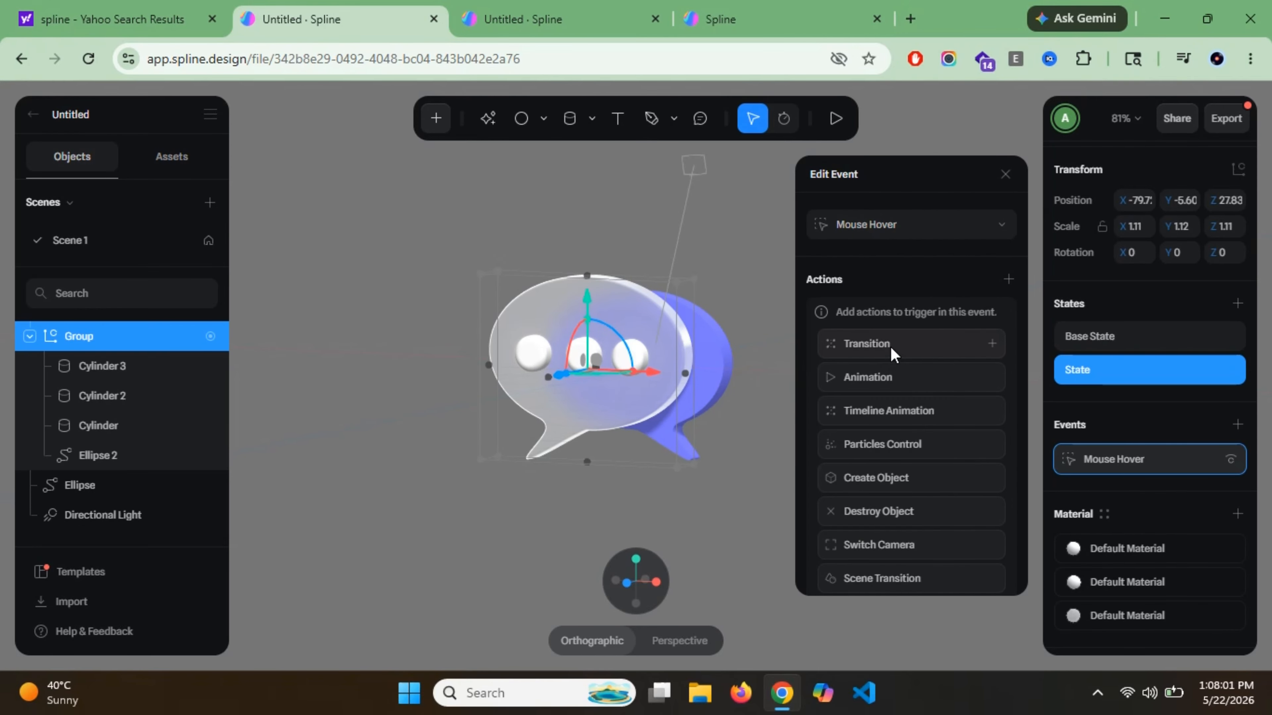
left_click(892, 355)
left_click(934, 321)
left_click(947, 431)
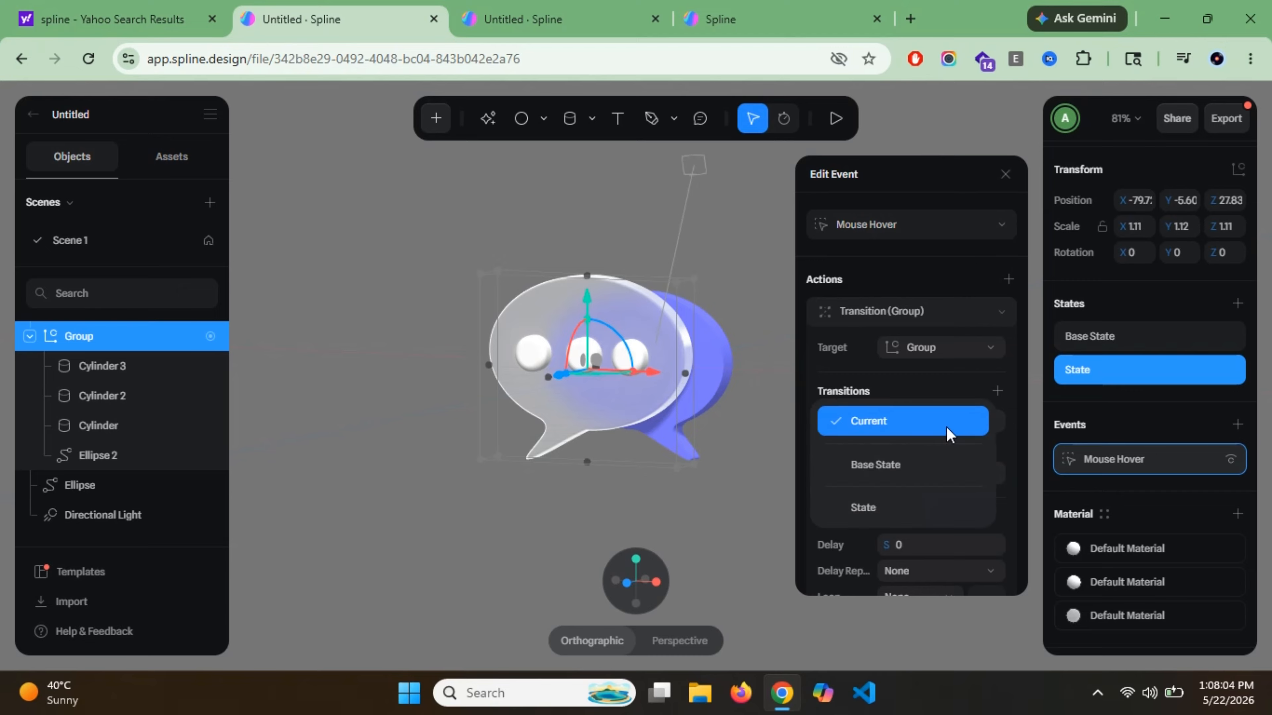
left_click(927, 466)
left_click(928, 473)
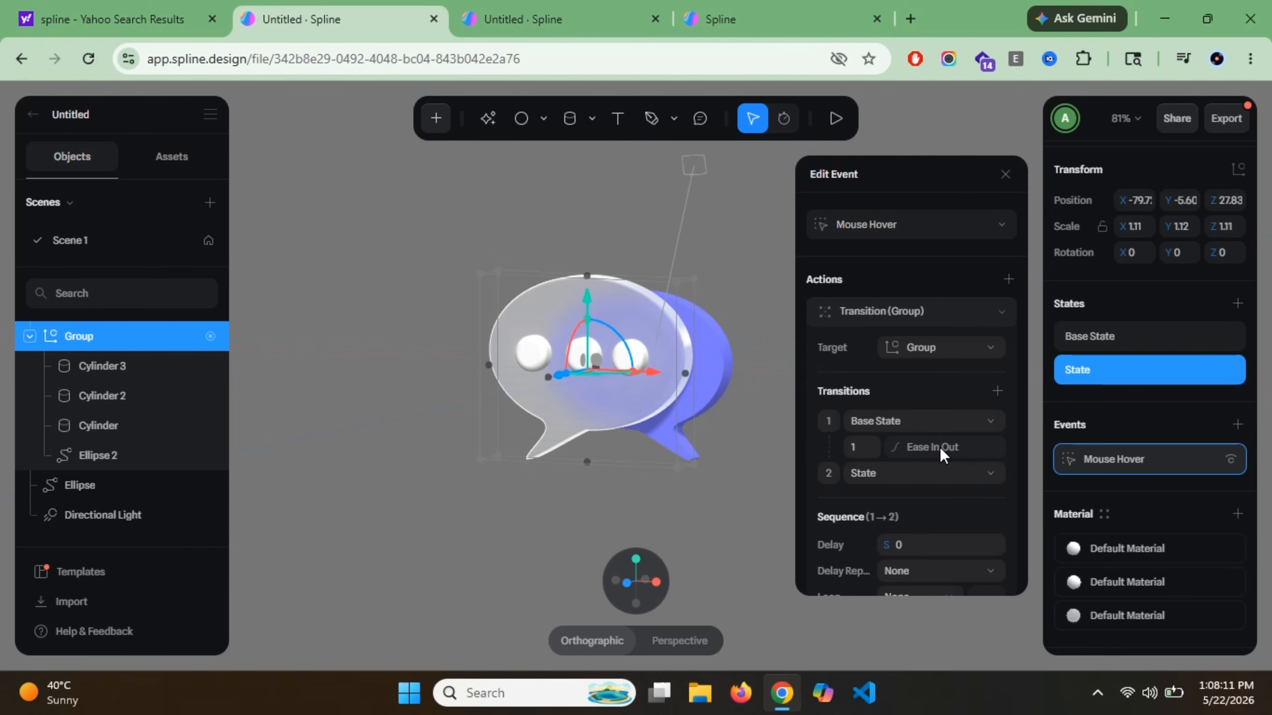
Change the hover transition's easing to Spring, keeping its default parameters.
left_click(943, 454)
left_click(968, 513)
left_click(964, 570)
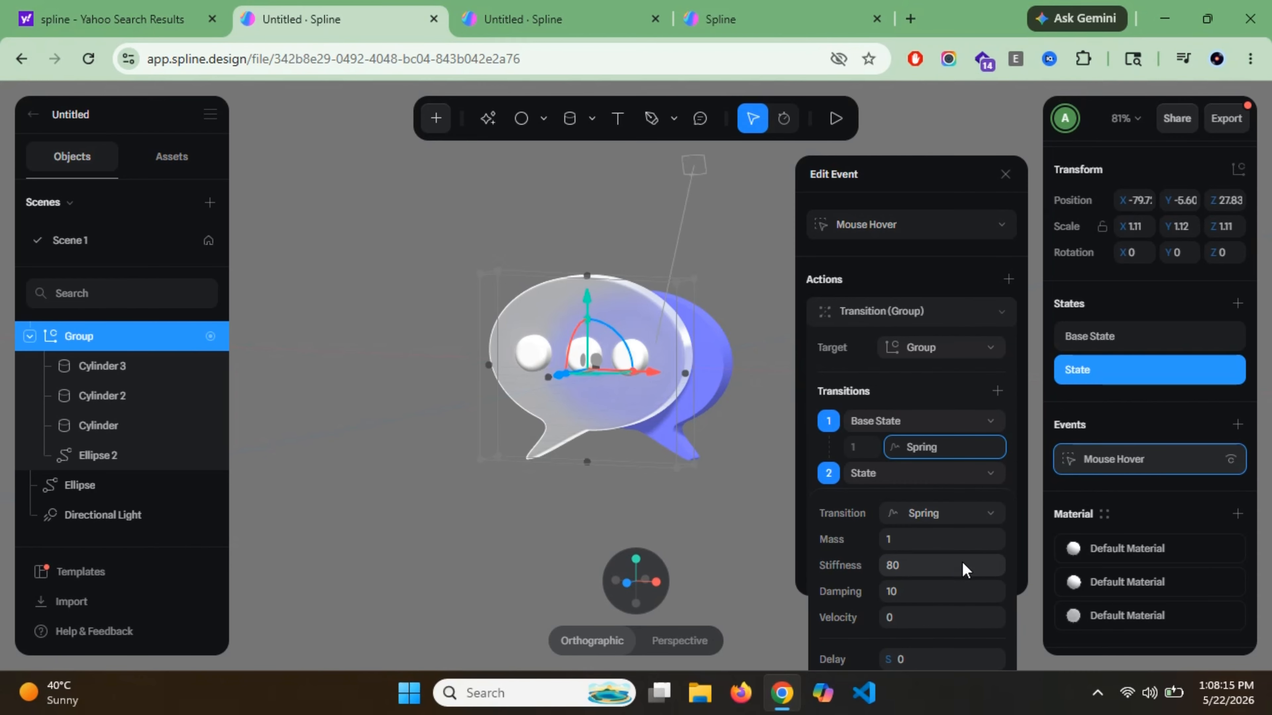
left_click(923, 396)
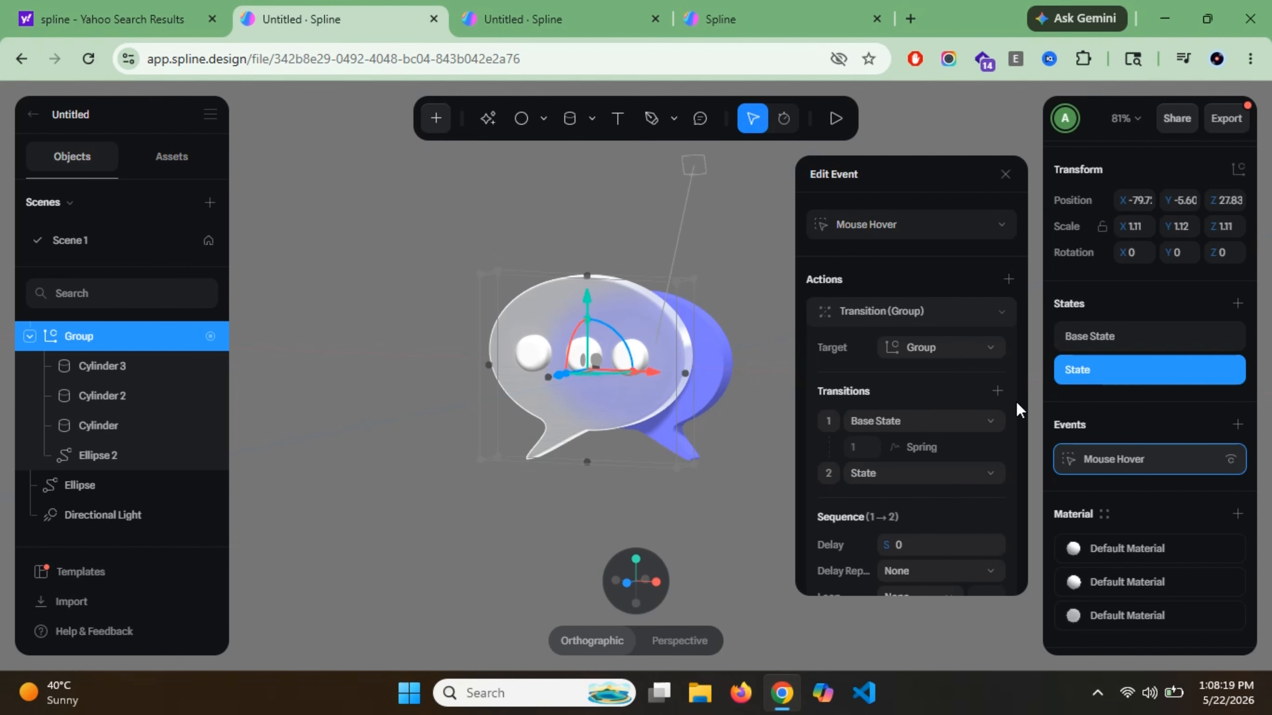
Close the event settings, deselect the group and play the scene to preview the hover interaction.
left_click(1005, 174)
left_click(917, 423)
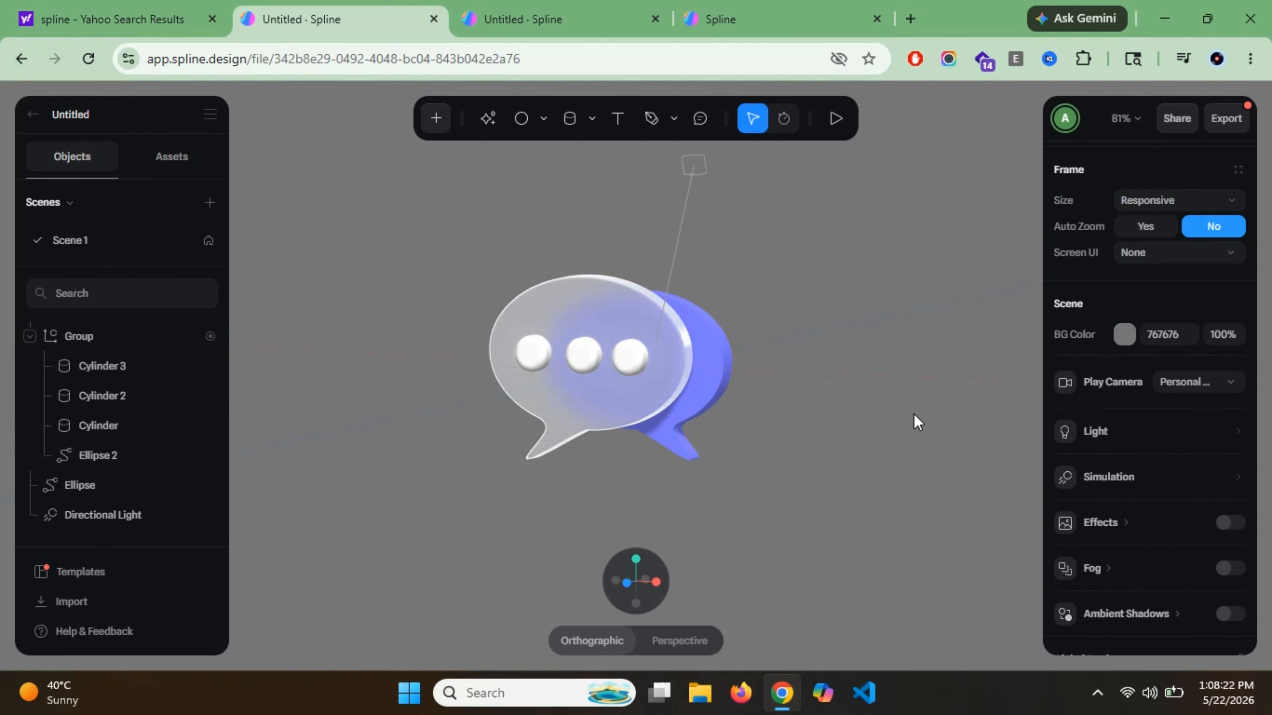
left_click(846, 120)
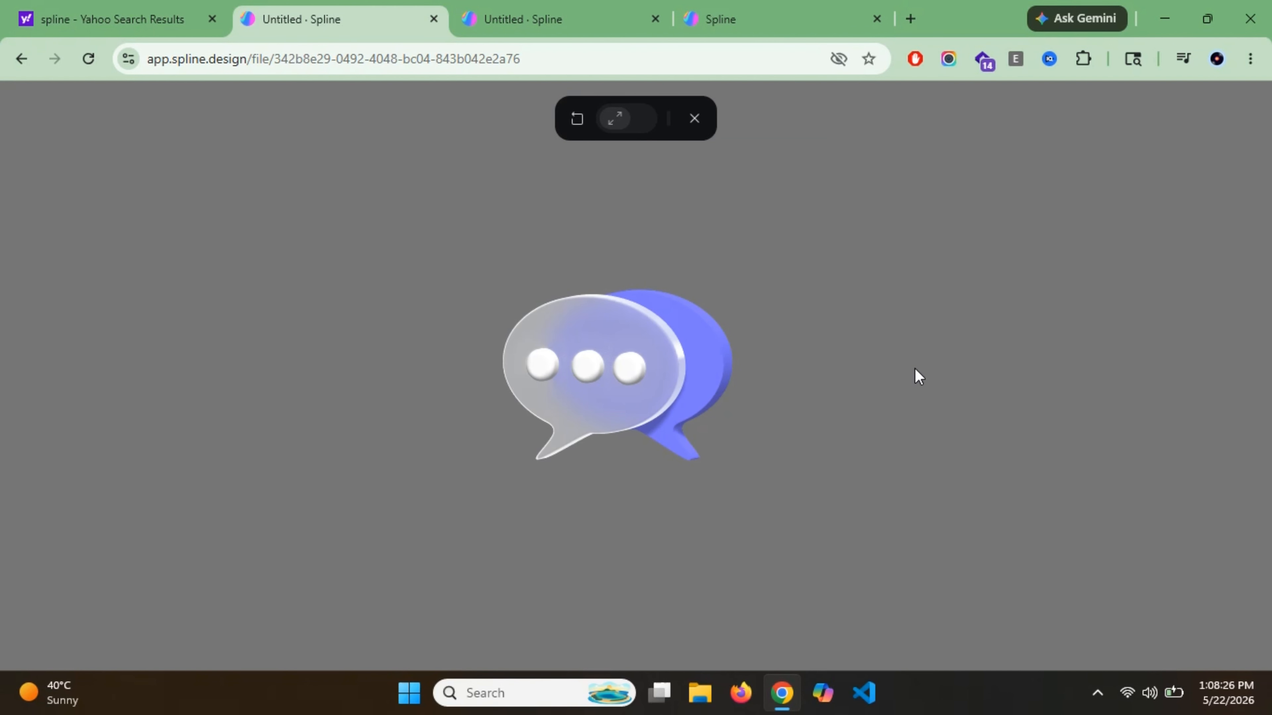